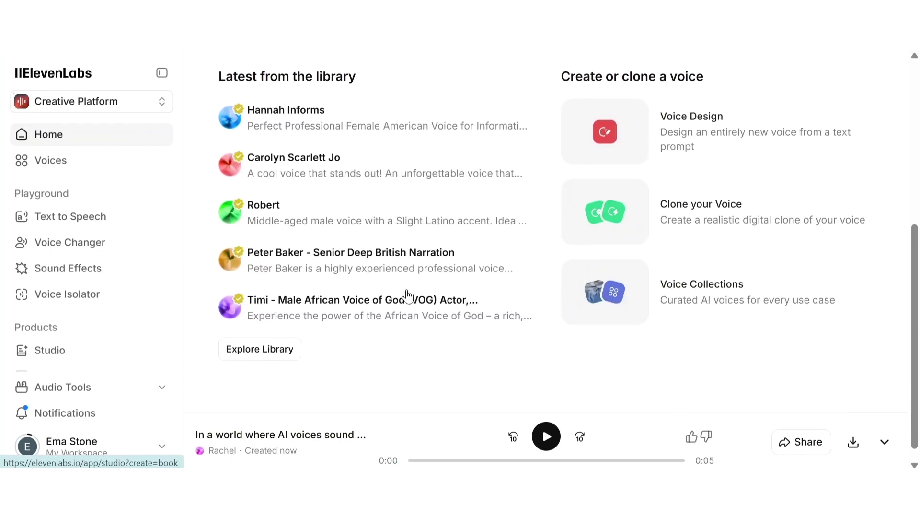
Scroll the homepage past the enterprise section to the Text to Speech, Speech to Text and Voice Changer API cards.
scroll(408, 296, "down", 1)
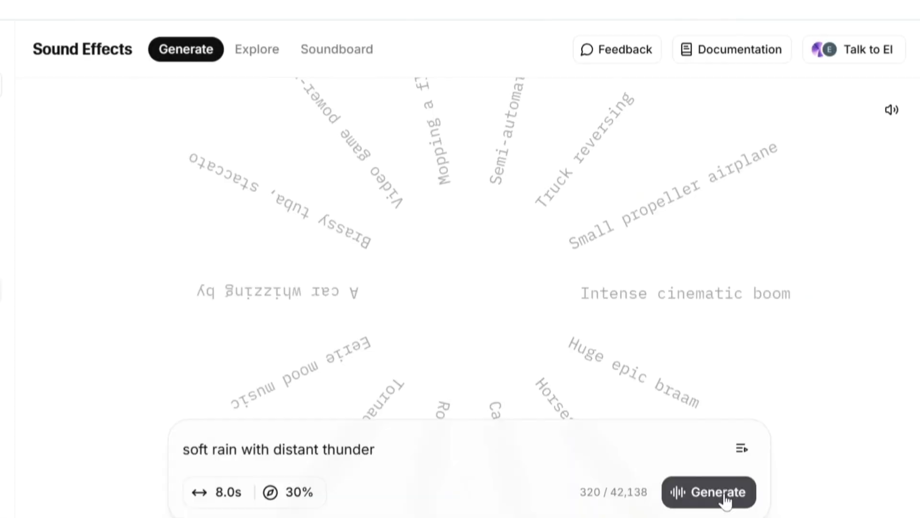
left_click(724, 494)
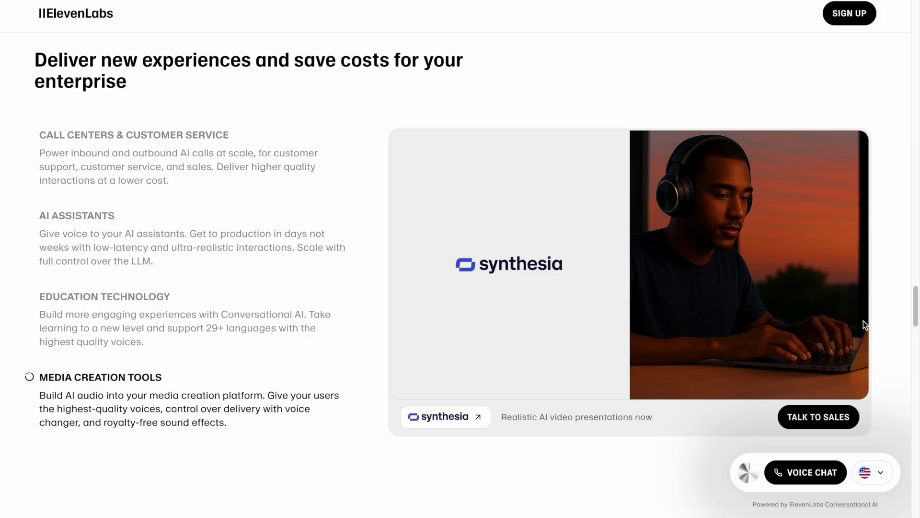
scroll(864, 321, "up", 20)
scroll(887, 318, "down", 6)
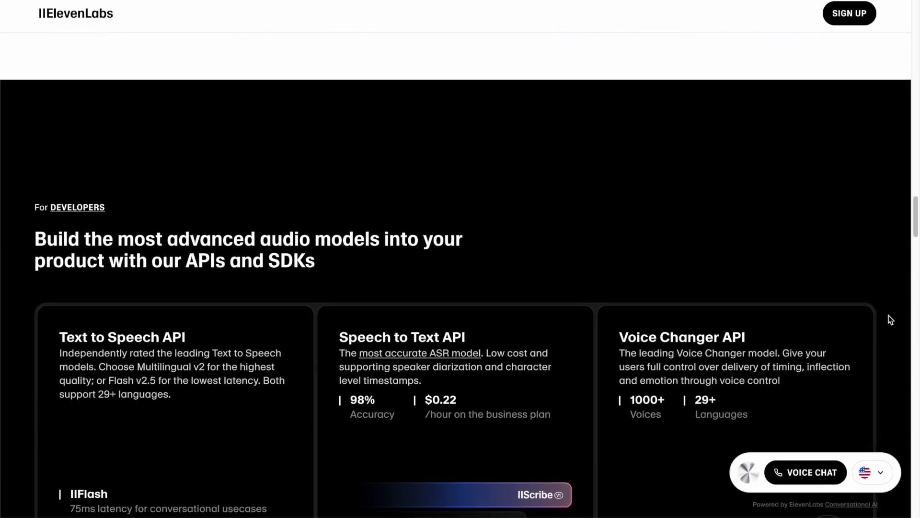
scroll(891, 320, "down", 3)
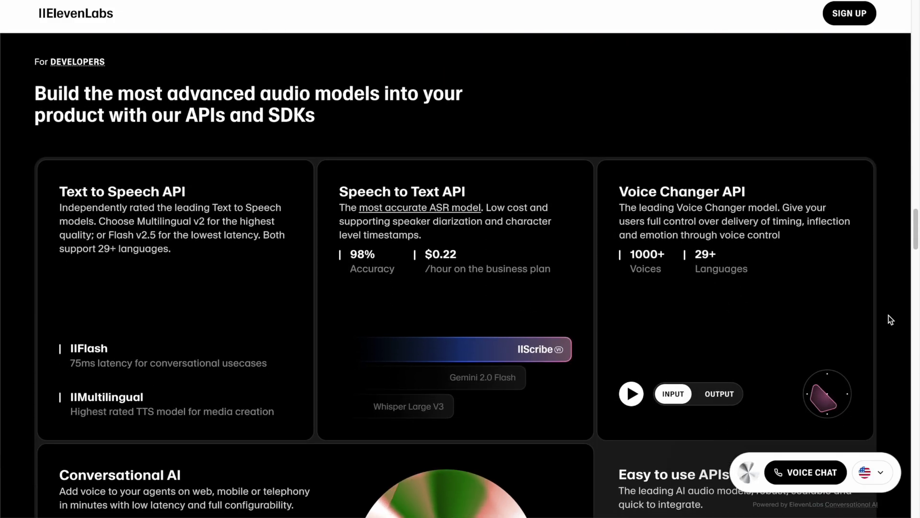
scroll(890, 320, "down", 3)
scroll(890, 319, "down", 4)
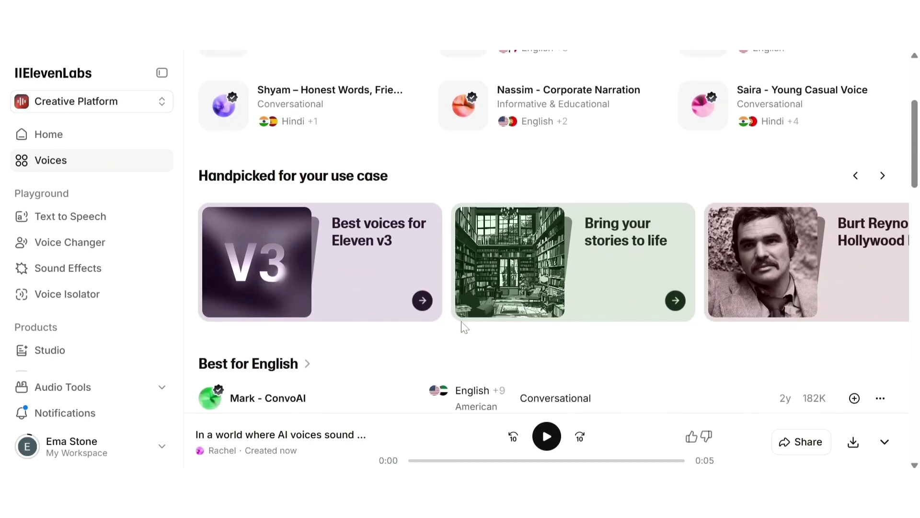
Leave the Voices library briefly to look over the workspace Home page.
scroll(464, 328, "up", 4)
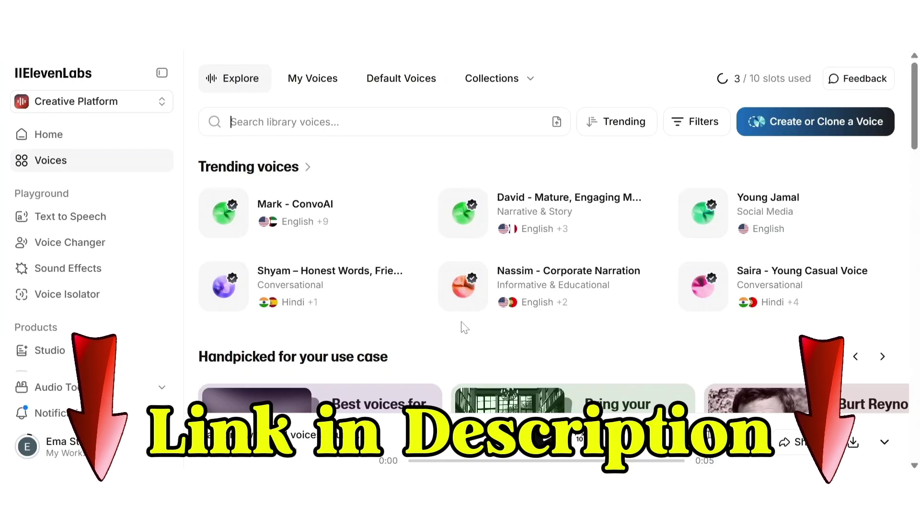
scroll(464, 327, "down", 4)
scroll(464, 327, "up", 4)
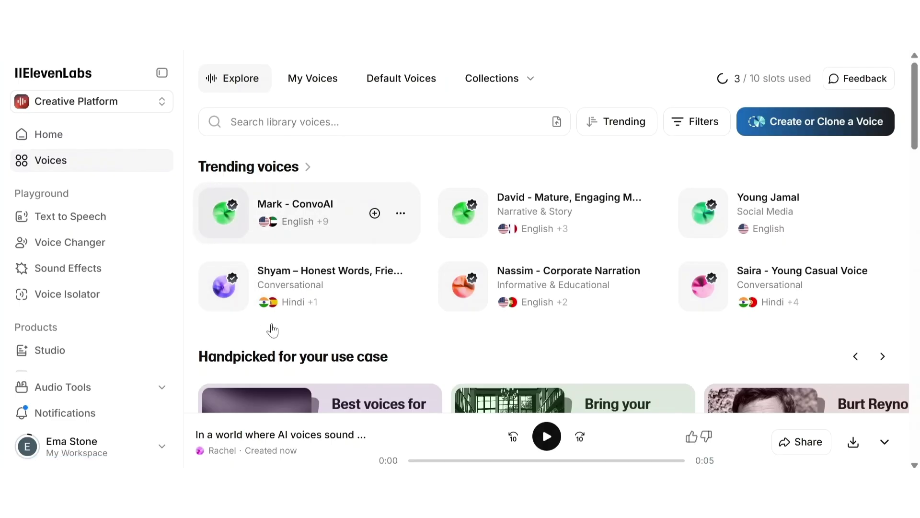
key("alt+Left")
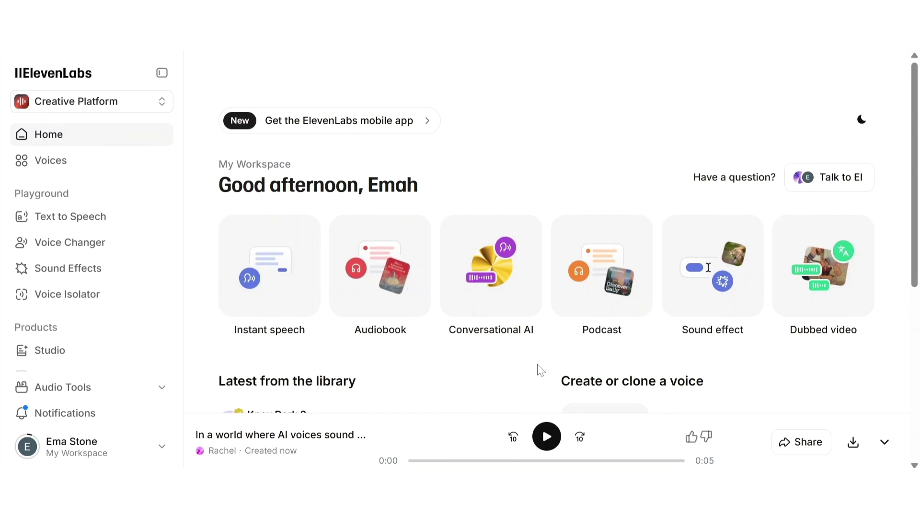
scroll(540, 370, "down", 1)
scroll(541, 370, "up", 1)
Return to Voices and scroll through Trending and Handpicked voices such as David, Mark and Saira.
key("alt+Right")
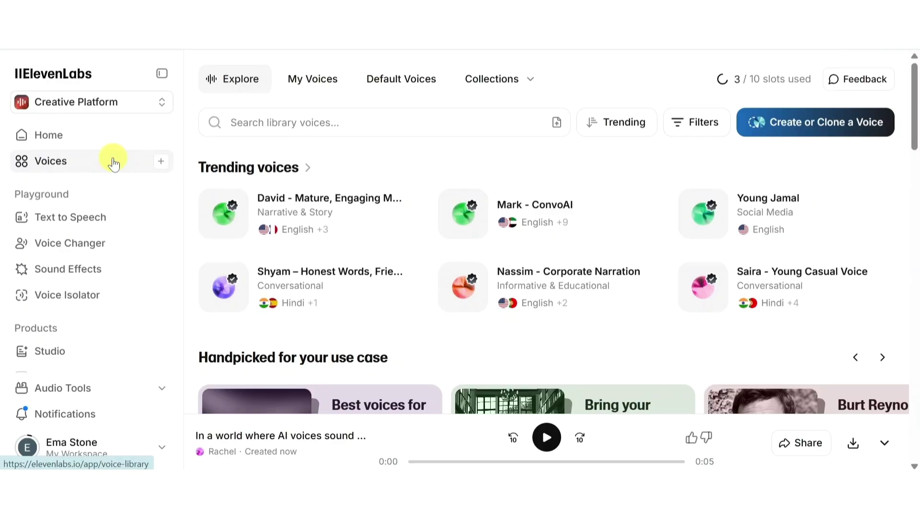
scroll(410, 328, "down", 3)
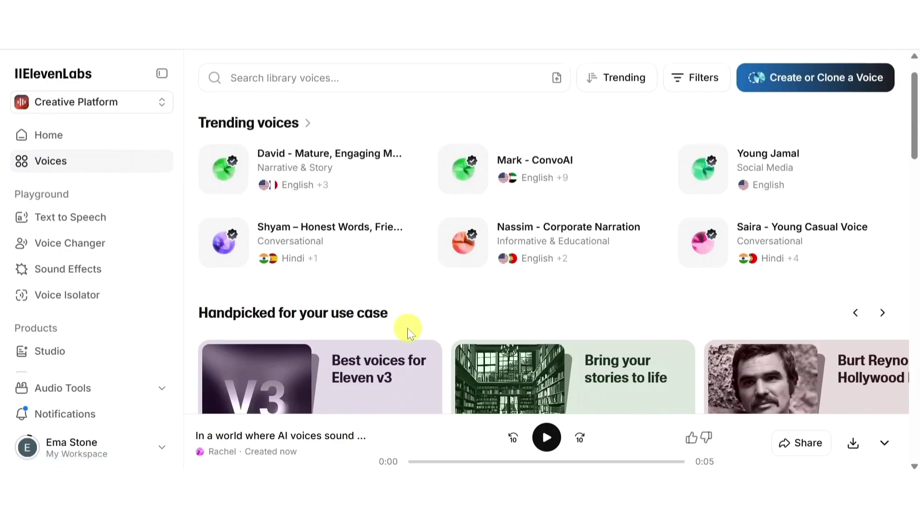
scroll(405, 329, "down", 1)
scroll(410, 329, "up", 4)
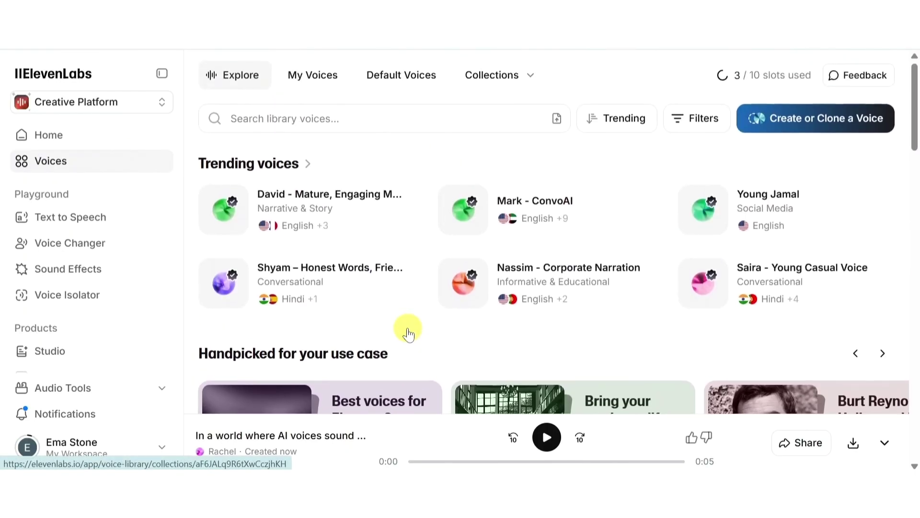
scroll(643, 300, "down", 3)
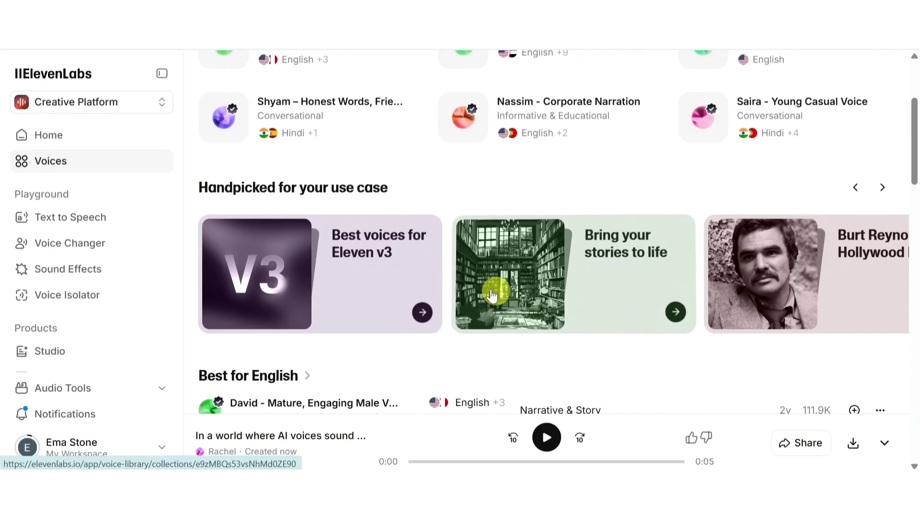
scroll(492, 294, "up", 3)
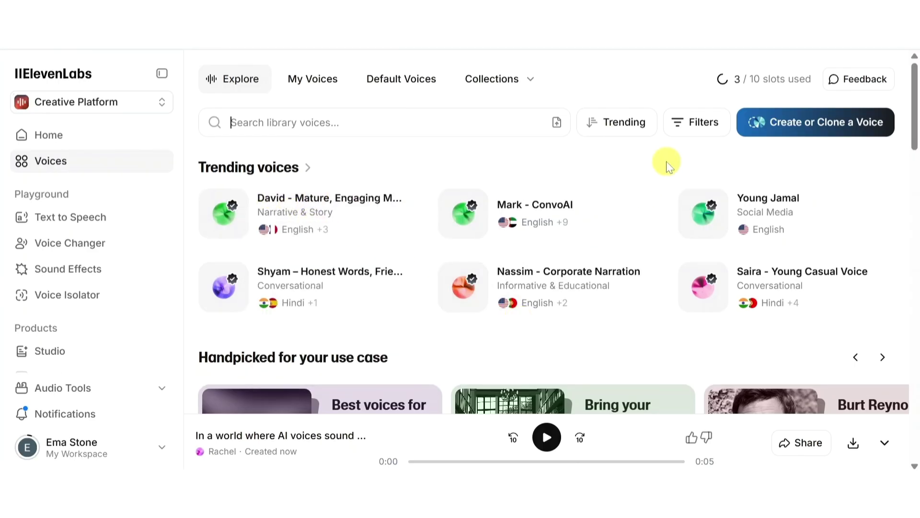
Look over the voice sorting options and filters, closing them without applying anything.
left_click(621, 125)
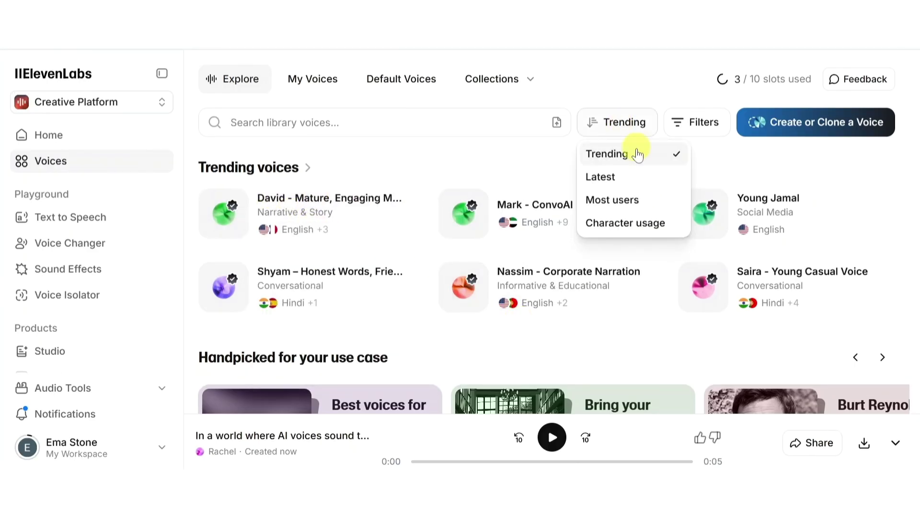
left_click(699, 123)
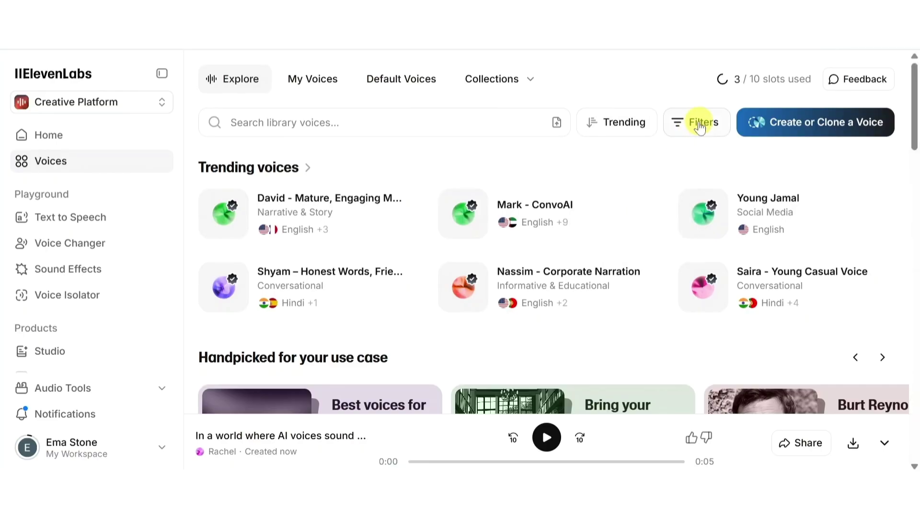
left_click(699, 125)
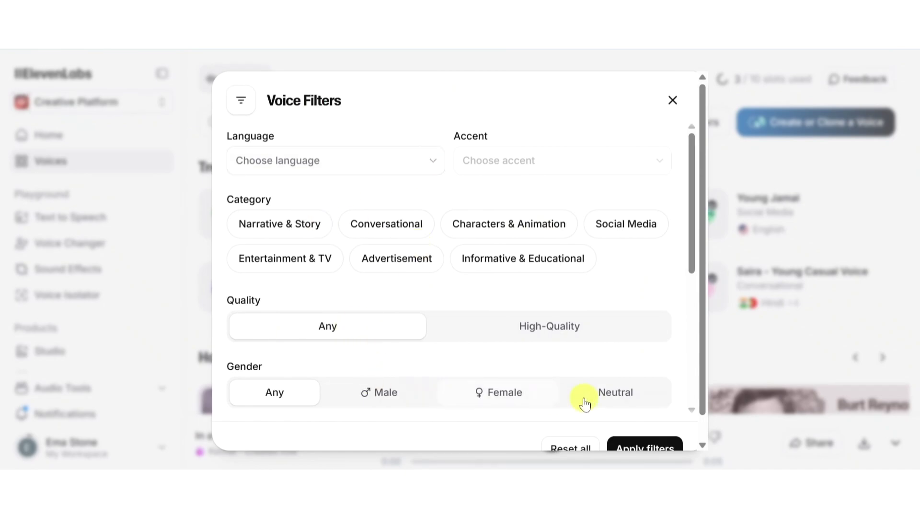
scroll(584, 398, "down", 3)
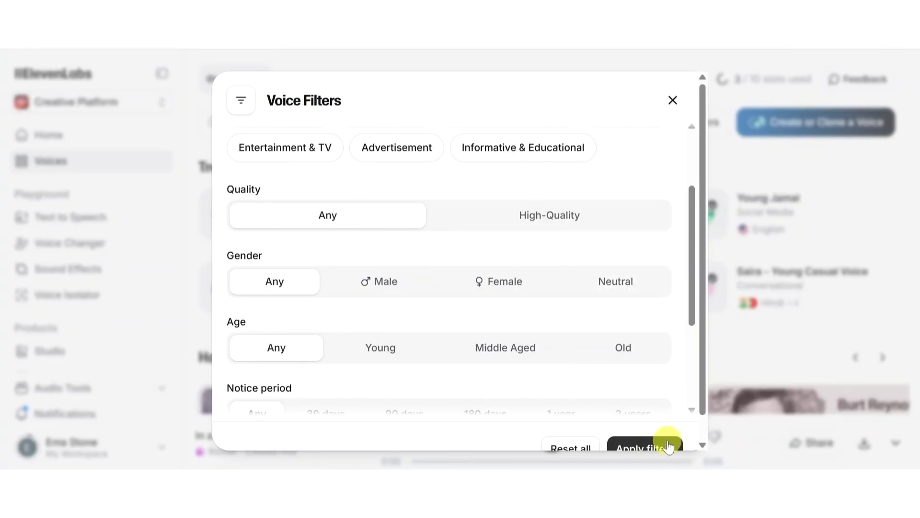
scroll(669, 447, "down", 1)
scroll(669, 447, "up", 1)
left_click(754, 349)
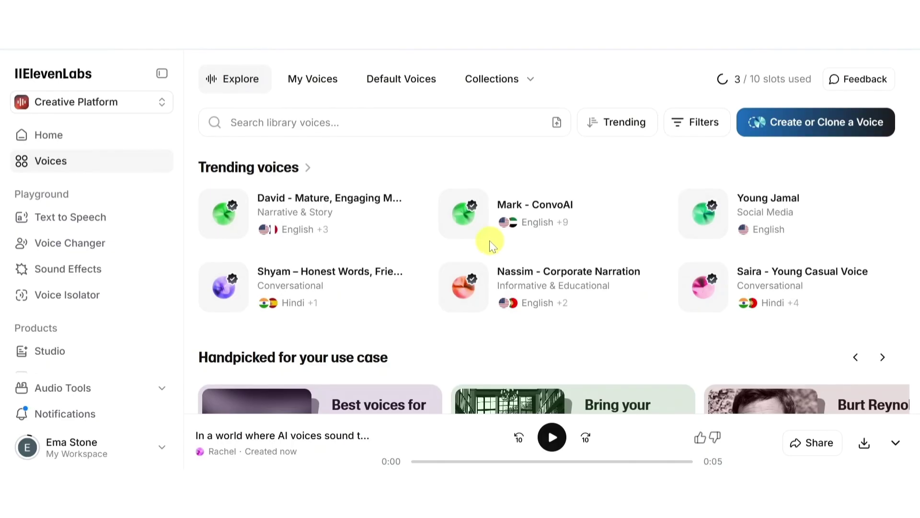
Load the English preview of David – Mature, Engaging Male Voice into the player.
mouse_move(491, 247)
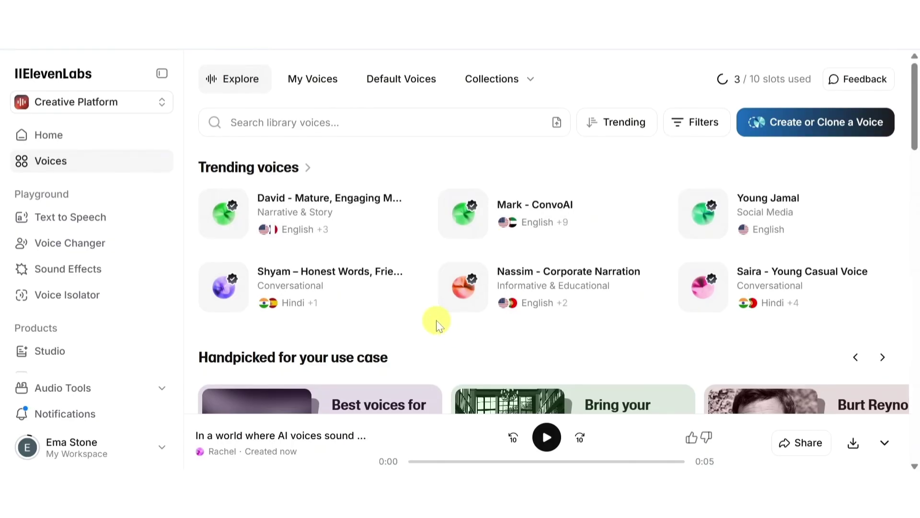
left_click(341, 203)
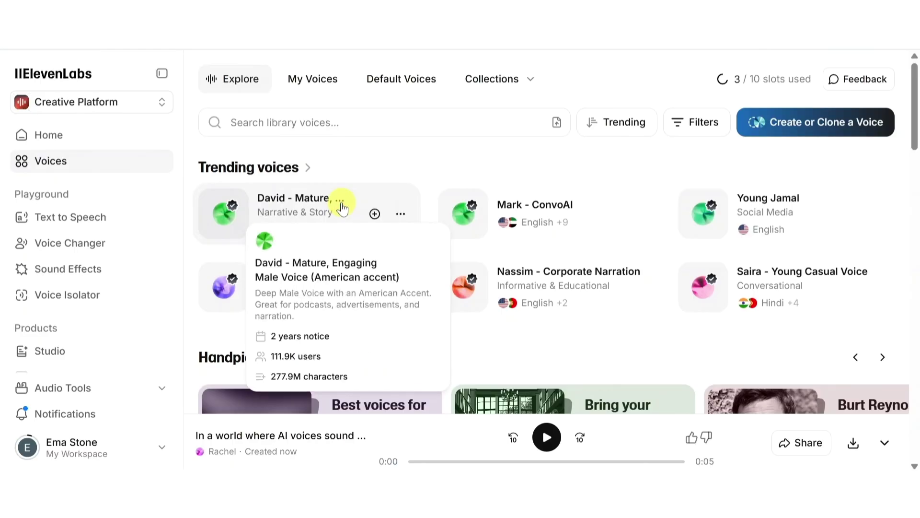
left_click(319, 200)
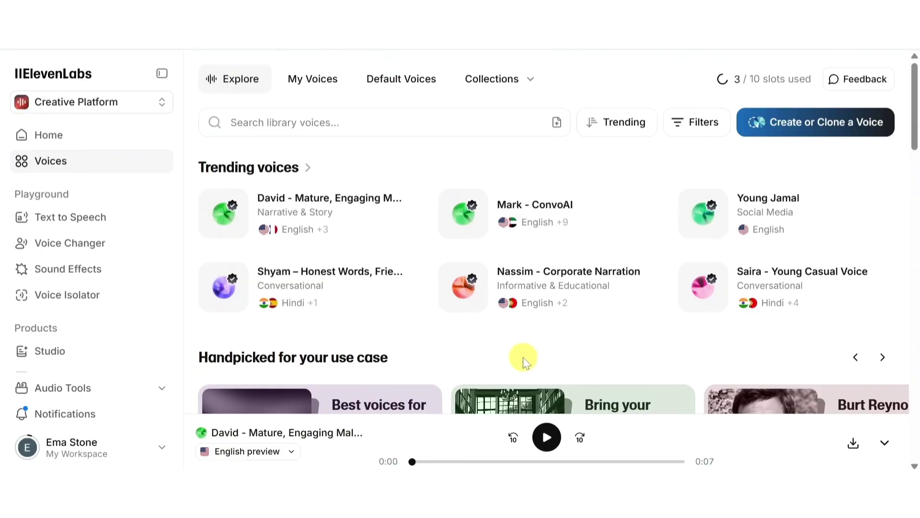
scroll(522, 359, "down", 2)
scroll(522, 358, "up", 2)
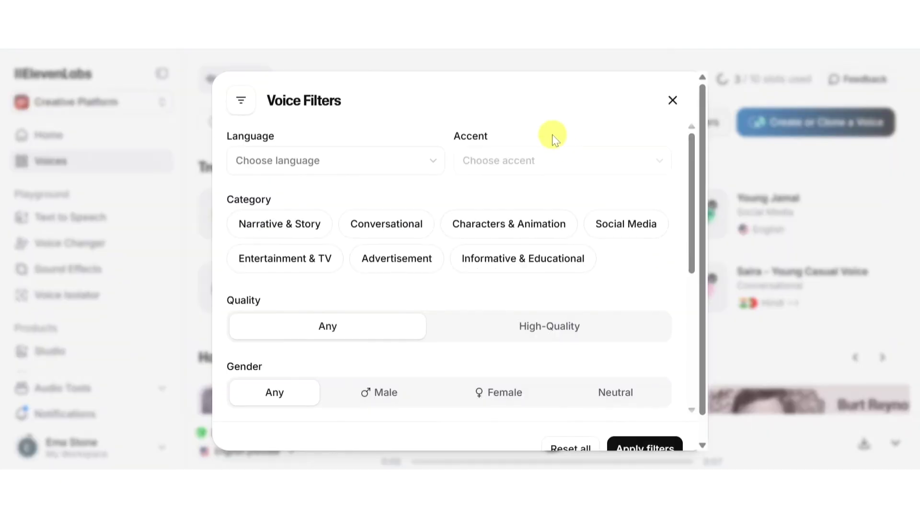
Choose Spanish as the filter language, then close the Filters dialog.
left_click(317, 152)
scroll(325, 216, "down", 15)
scroll(307, 225, "up", 2)
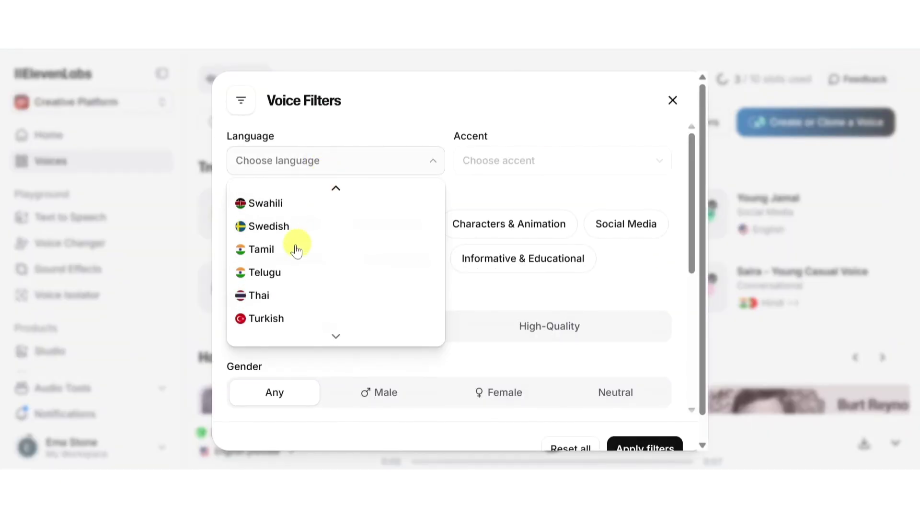
scroll(288, 235, "up", 2)
left_click(288, 231)
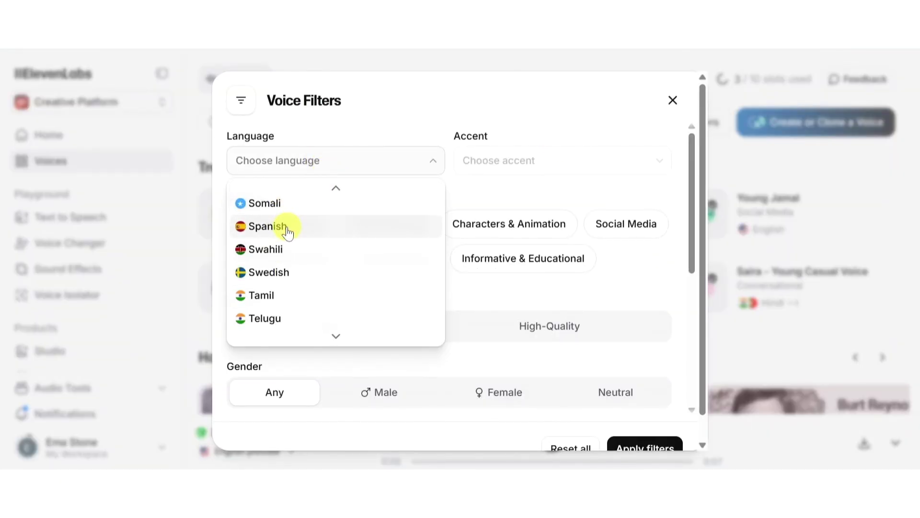
scroll(528, 287, "down", 1)
scroll(527, 290, "up", 1)
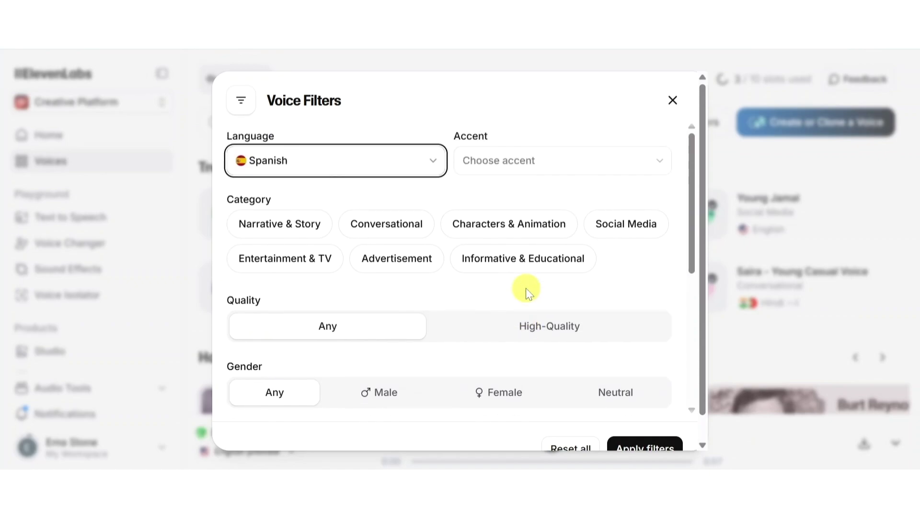
left_click(422, 165)
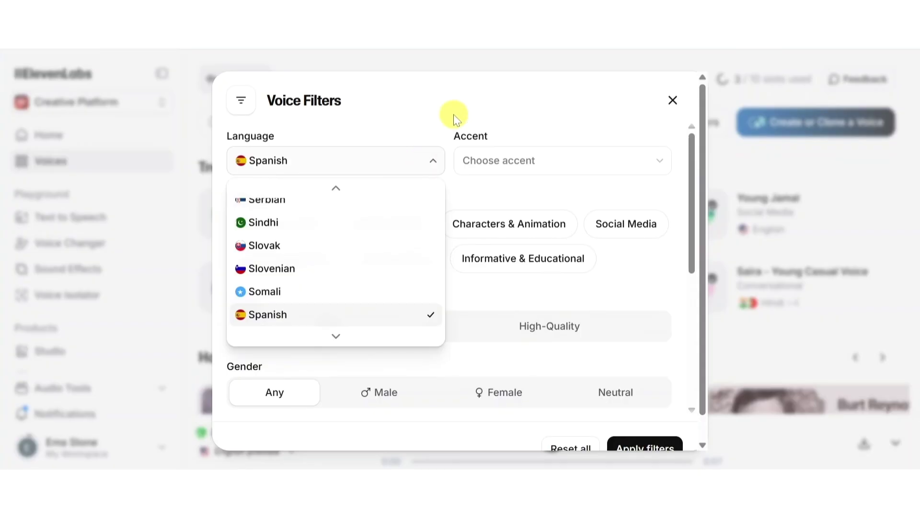
key("Escape")
key("Escape")
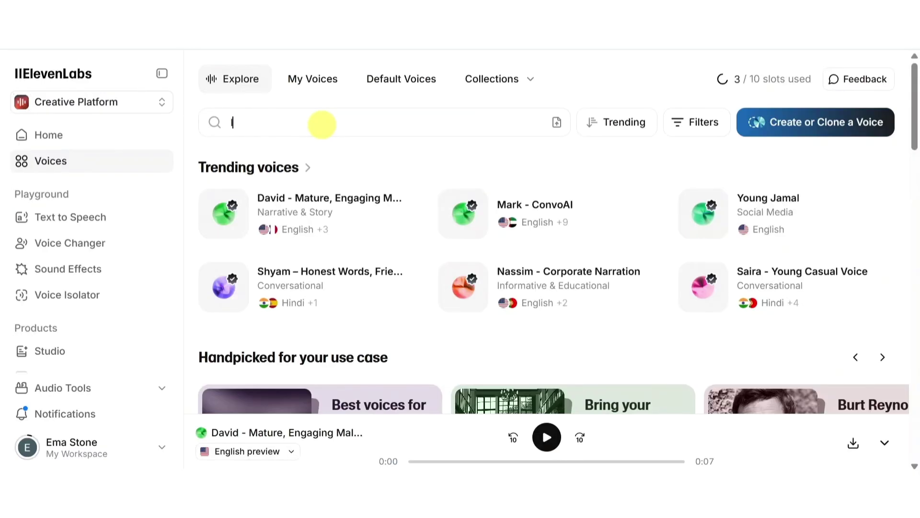
Search the voice library for 'liam', then 'cassidy', and finally 'hope'.
left_click(322, 124)
type("liam")
mouse_move(266, 214)
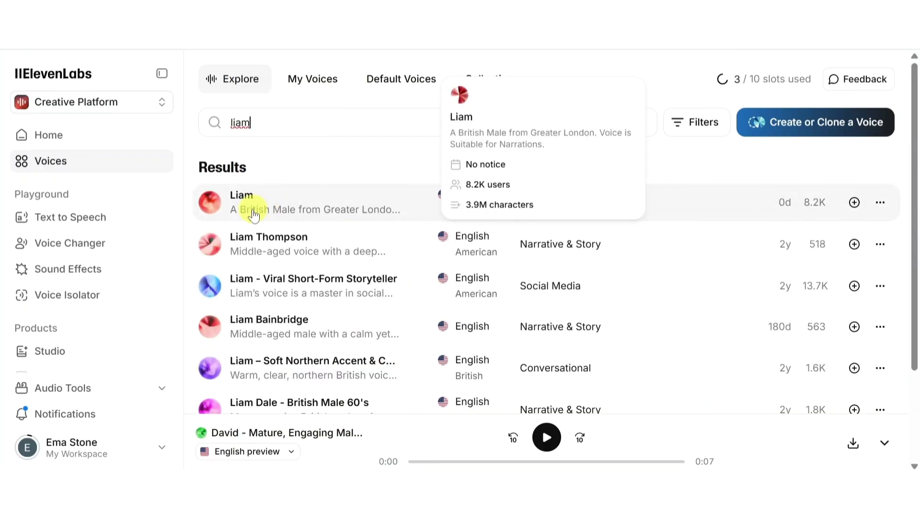
left_click_drag(250, 122, 168, 118)
type("cassid")
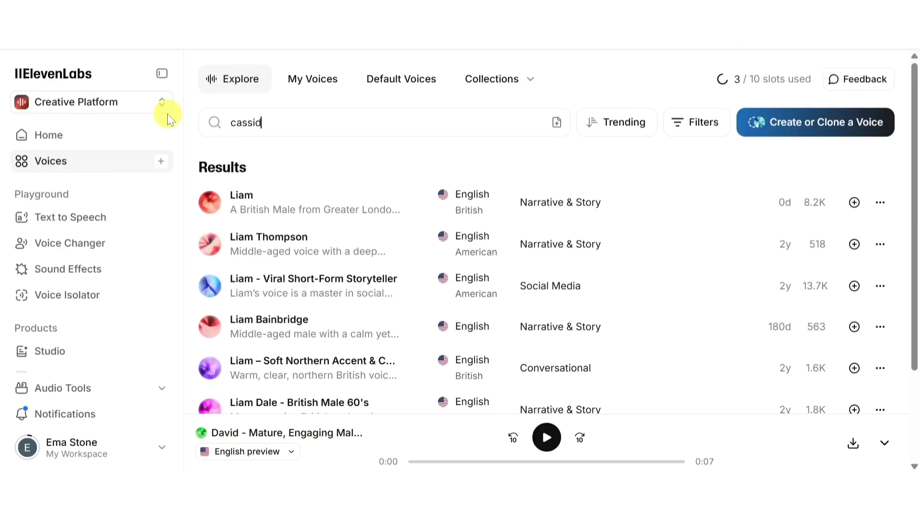
type("y")
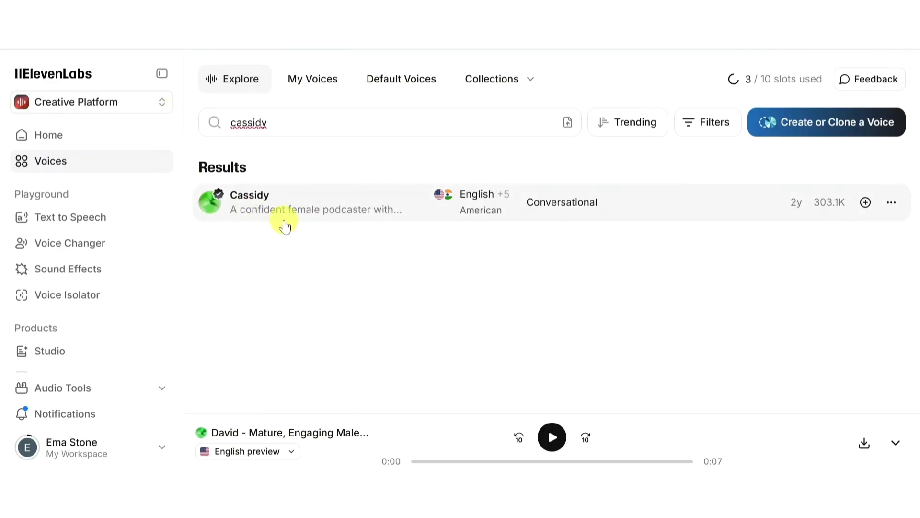
left_click_drag(277, 122, 137, 115)
key("BackSpace")
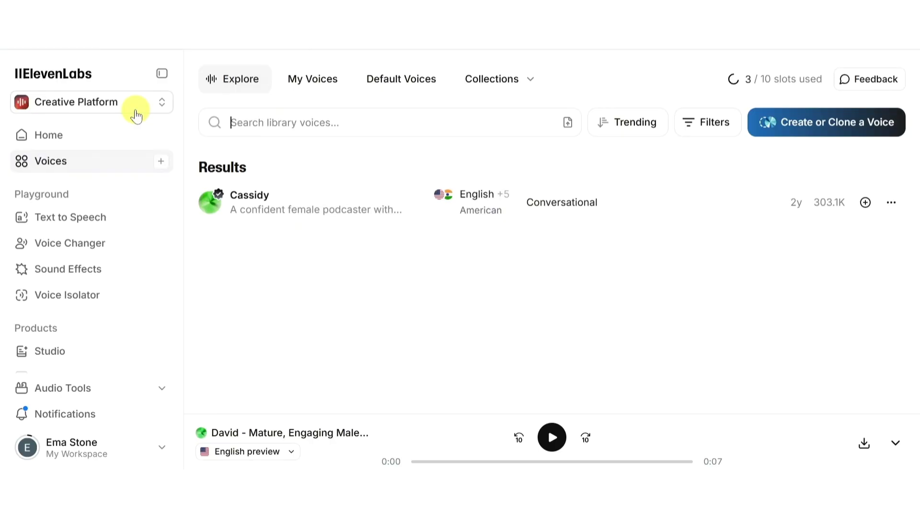
type("hope")
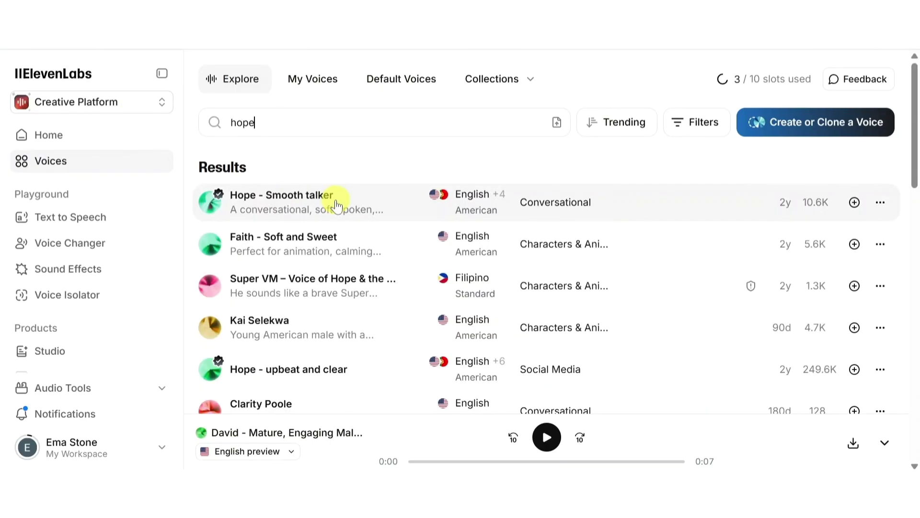
mouse_move(286, 217)
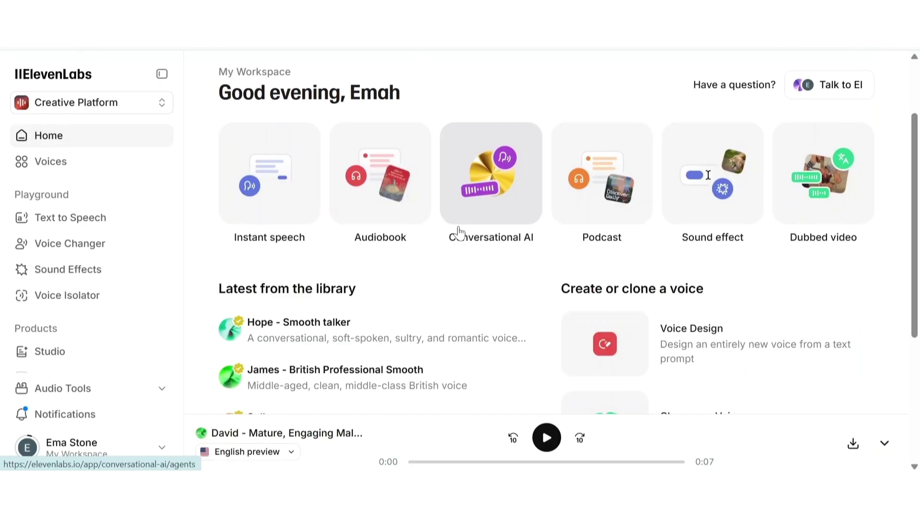
Paste the 182-character ultra-realistic voiceovers paragraph into Text to Speech and switch the voice from Rachel to Liam.
scroll(459, 233, "up", 2)
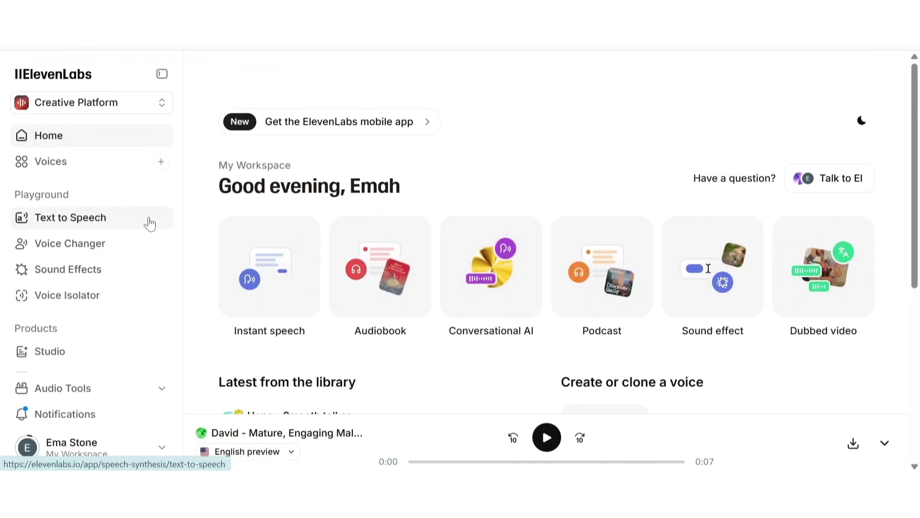
left_click(90, 222)
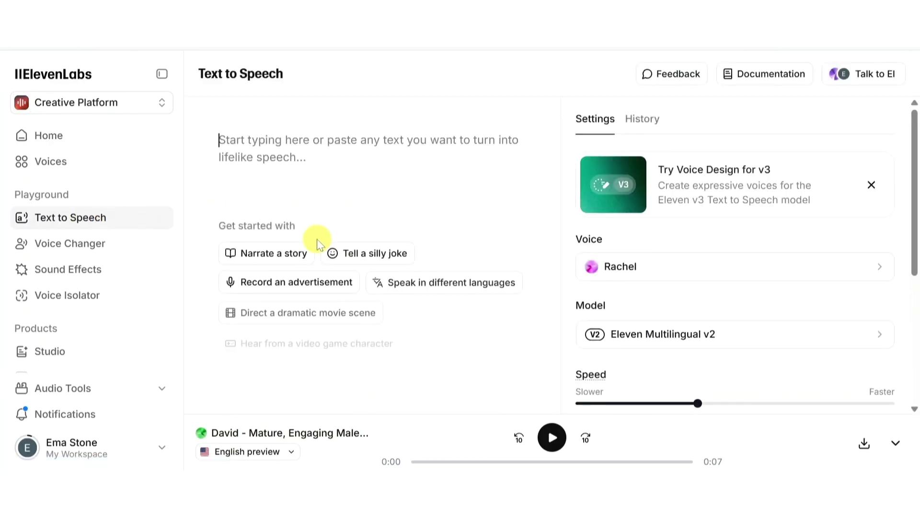
left_click(375, 173)
type("Want to turn your text into ultra-realistic voiceovers using AI? Whether you're making YouTube videos, podcasts, or audiobooks—ElevenLabs is one of the most powerful tools out there.")
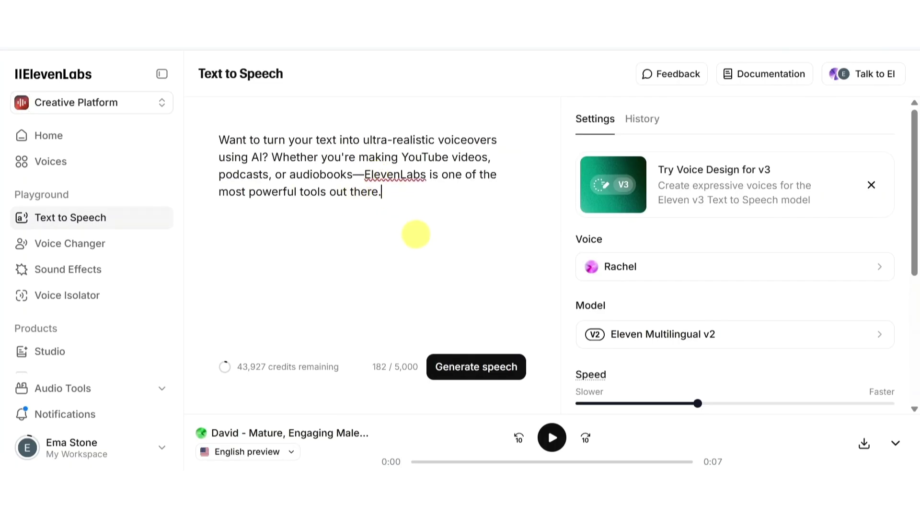
left_click(634, 267)
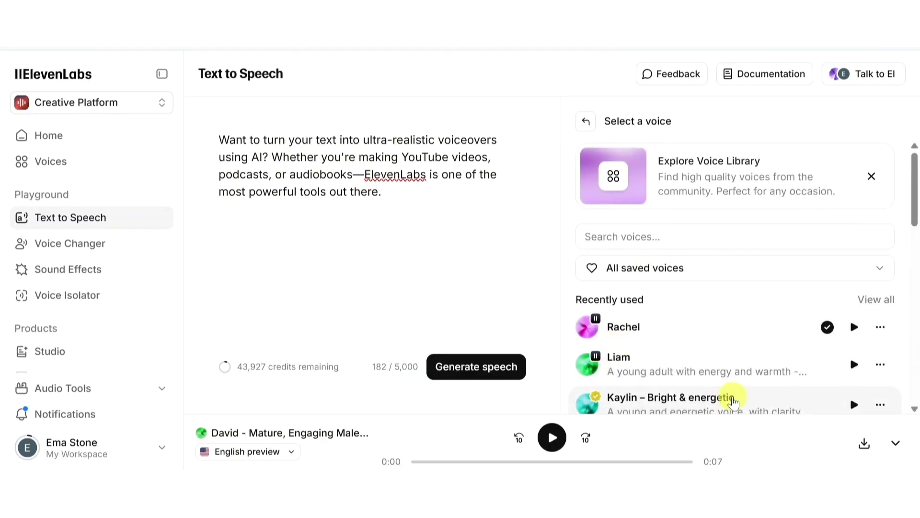
left_click(769, 364)
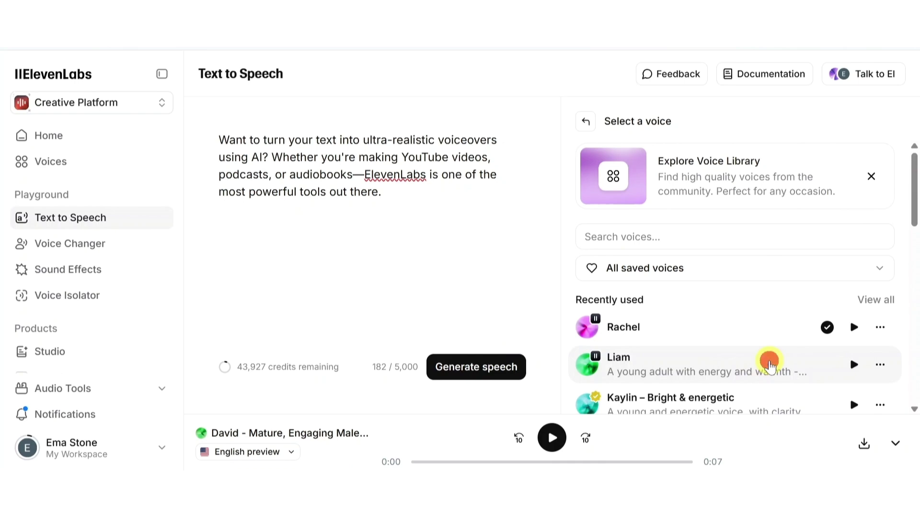
scroll(666, 367, "down", 1)
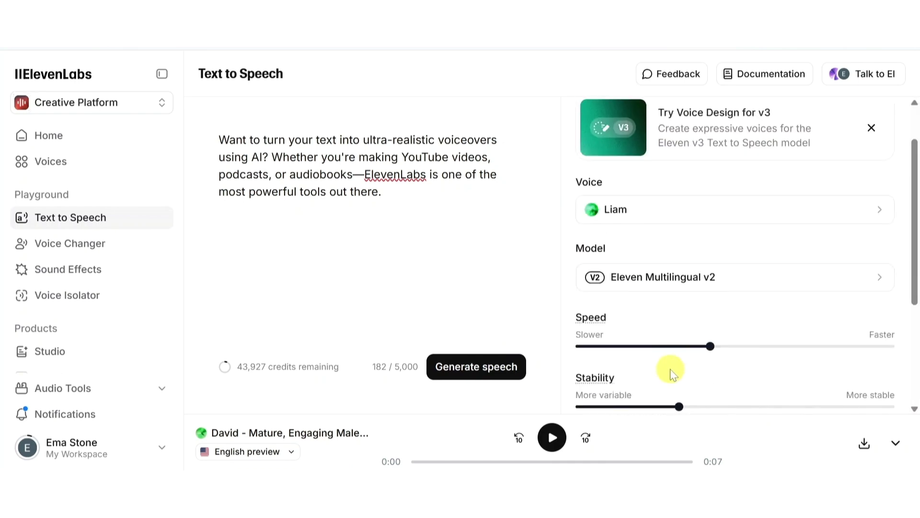
Generate the 11-second Liam clip of the paragraph, play it, and download the audio.
left_click(468, 373)
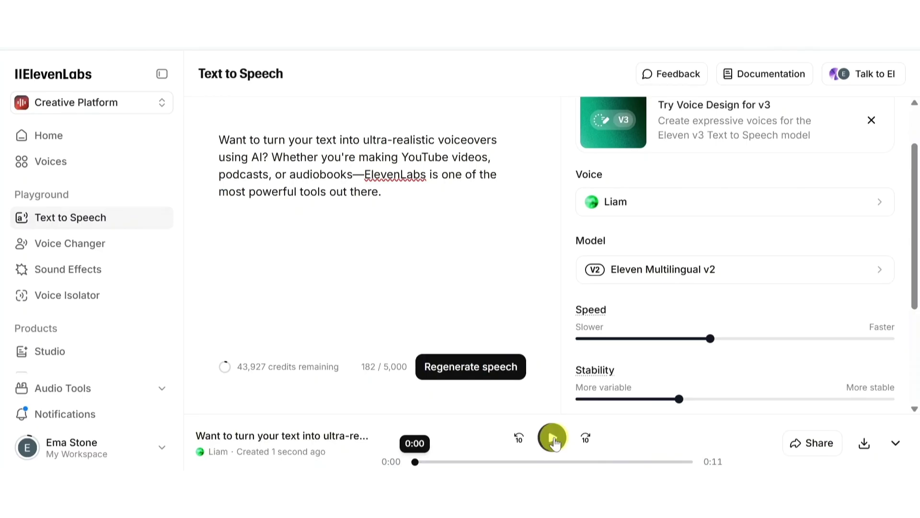
left_click(554, 440)
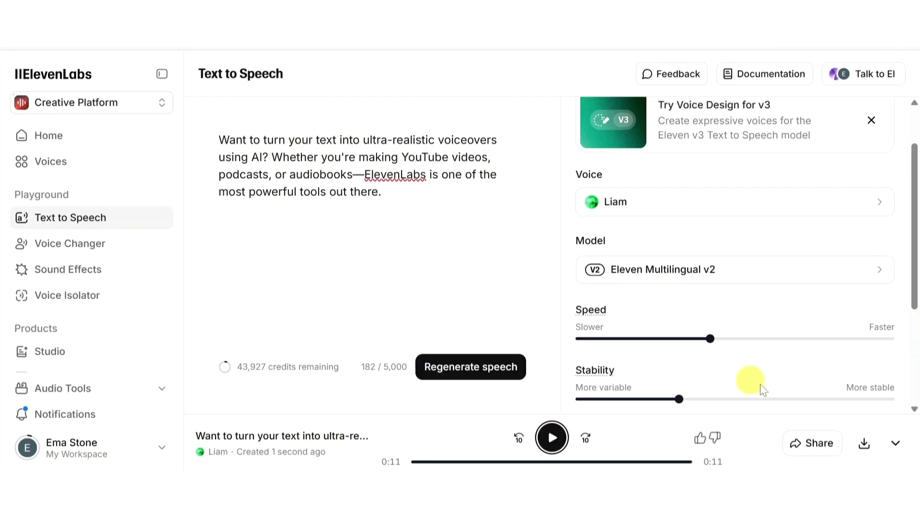
left_click(865, 444)
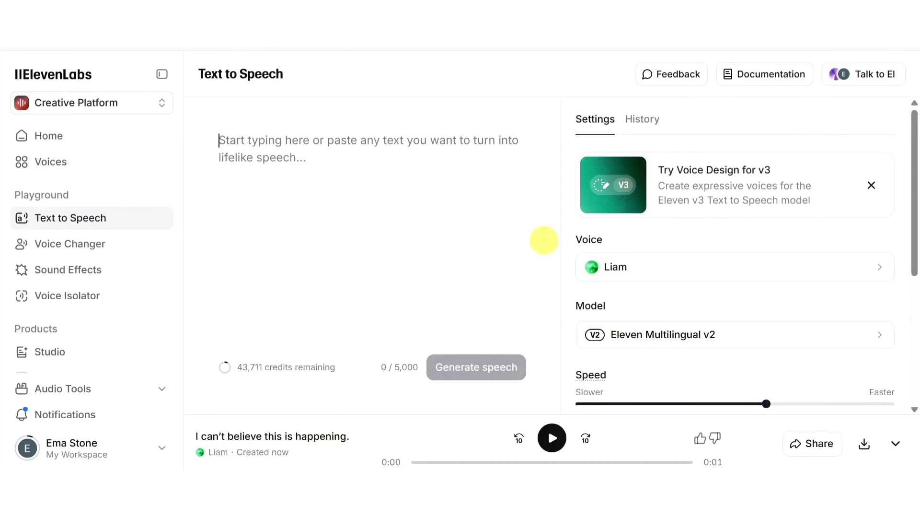
Review the voice sliders, paste 'I can't believe this is happening.' into the text box, and play the clip.
scroll(690, 307, "down", 4)
scroll(690, 306, "up", 1)
scroll(693, 314, "down", 3)
scroll(695, 315, "up", 5)
scroll(694, 316, "down", 4)
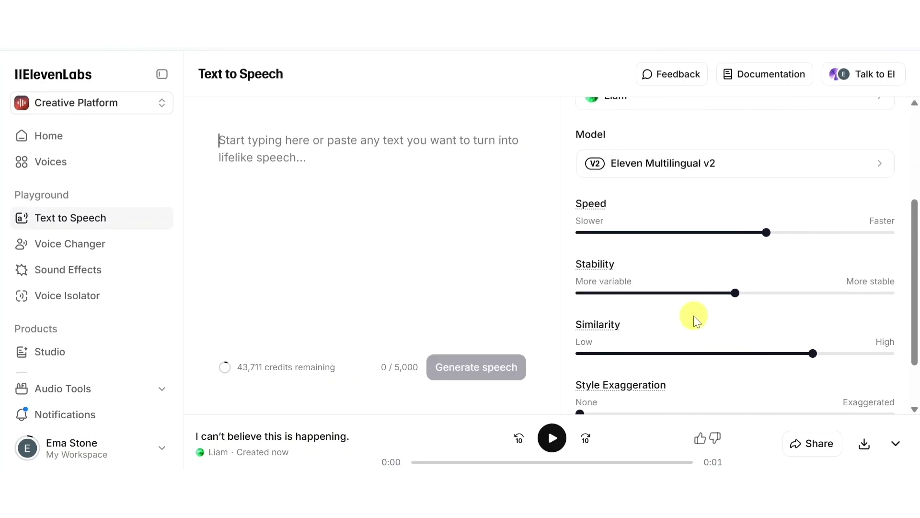
scroll(694, 321, "down", 1)
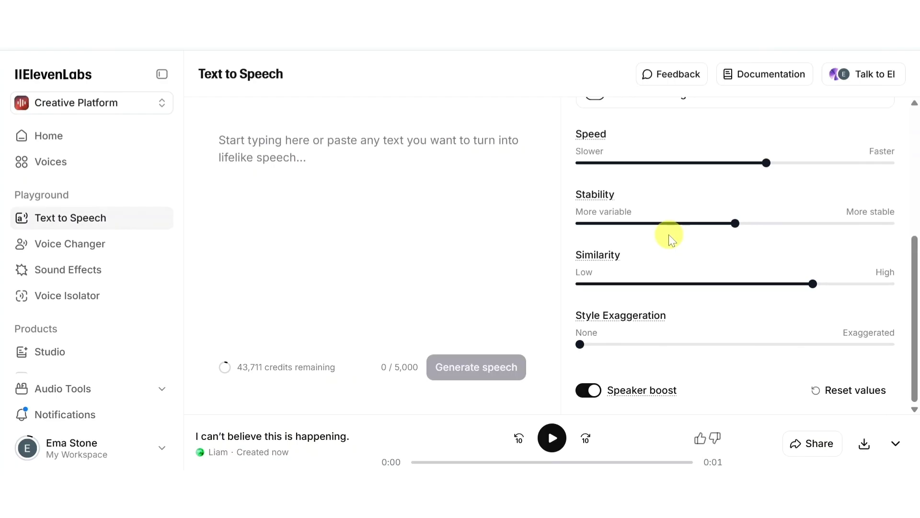
scroll(667, 239, "up", 4)
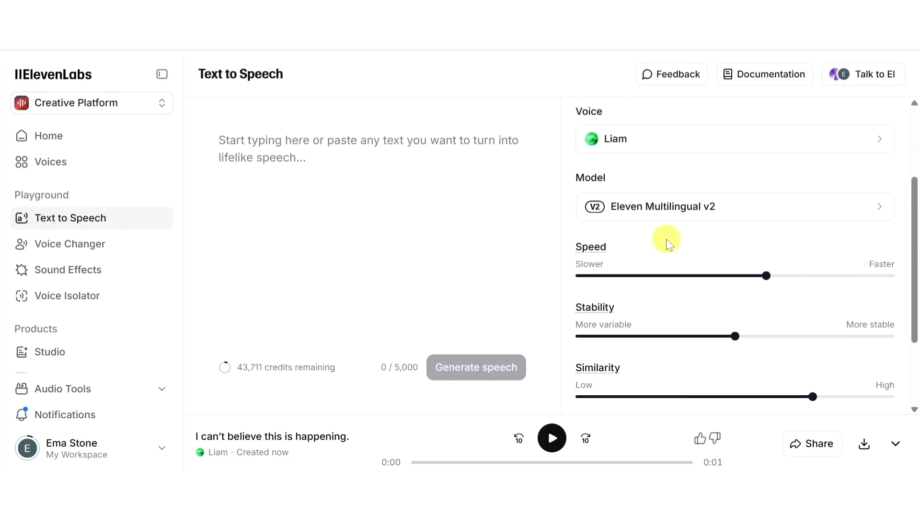
scroll(666, 239, "down", 4)
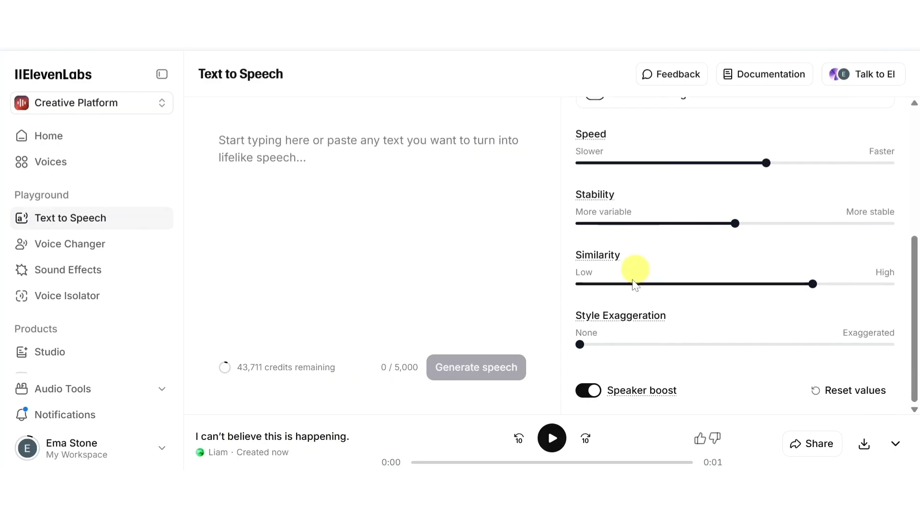
scroll(628, 253, "up", 3)
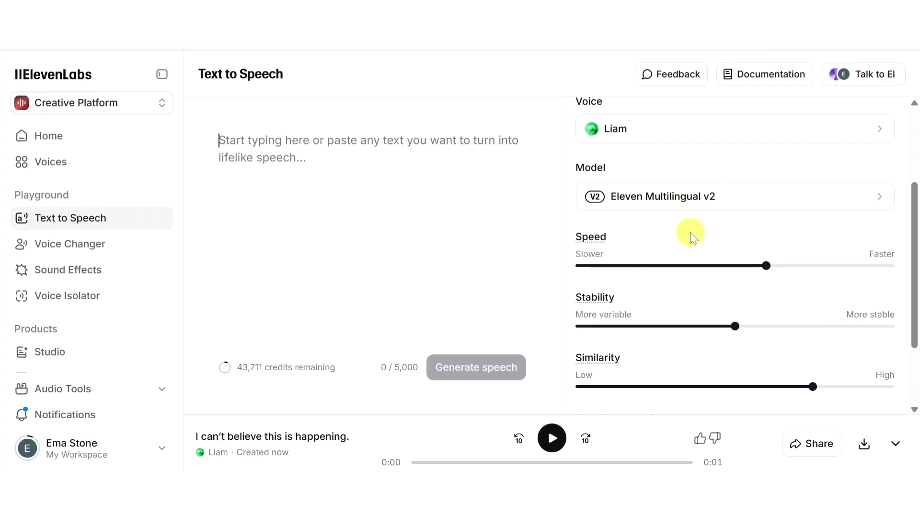
scroll(690, 232, "down", 3)
scroll(690, 232, "up", 3)
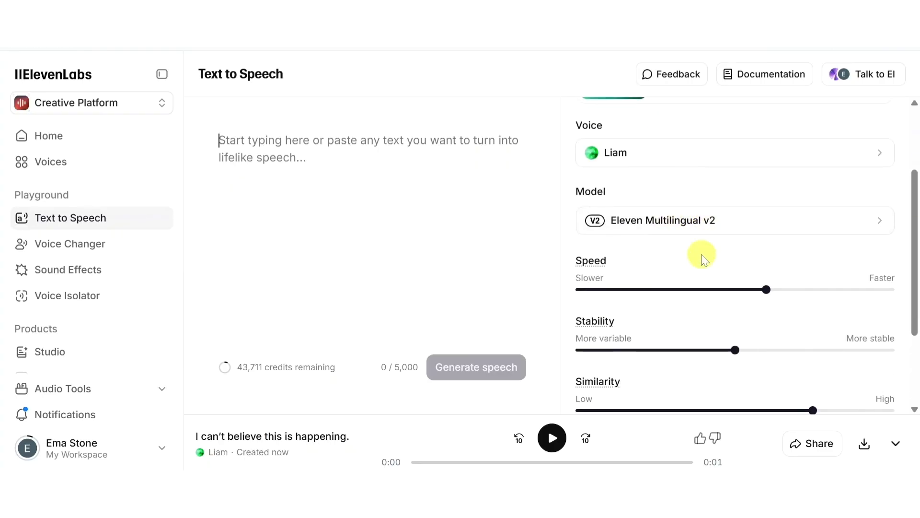
scroll(701, 254, "down", 3)
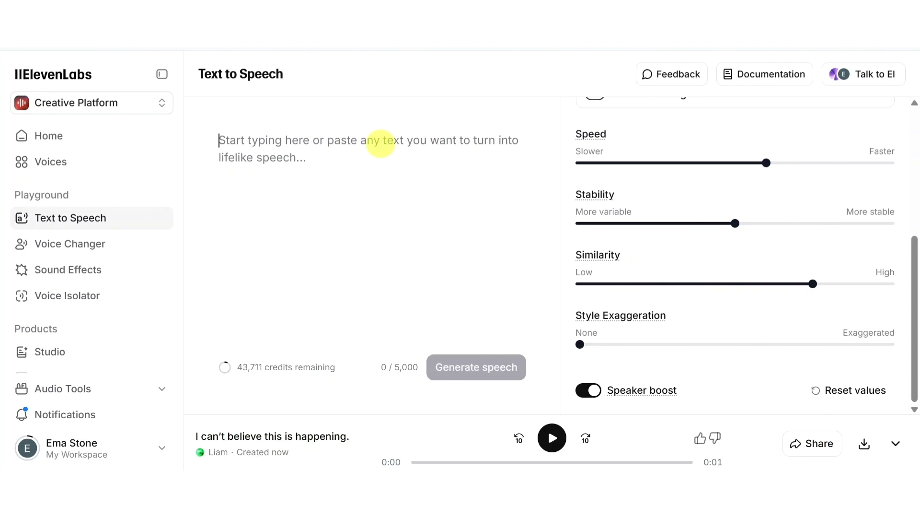
type("I can’t believe this is happening.")
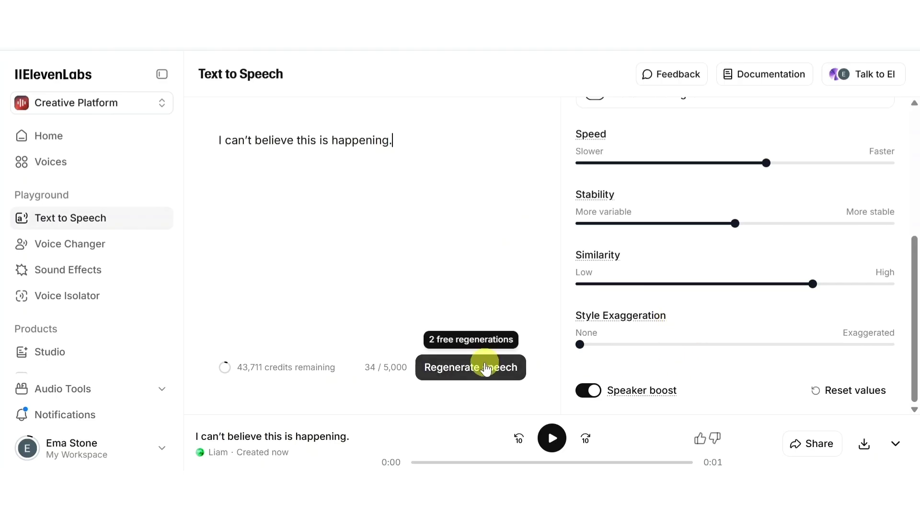
left_click(550, 438)
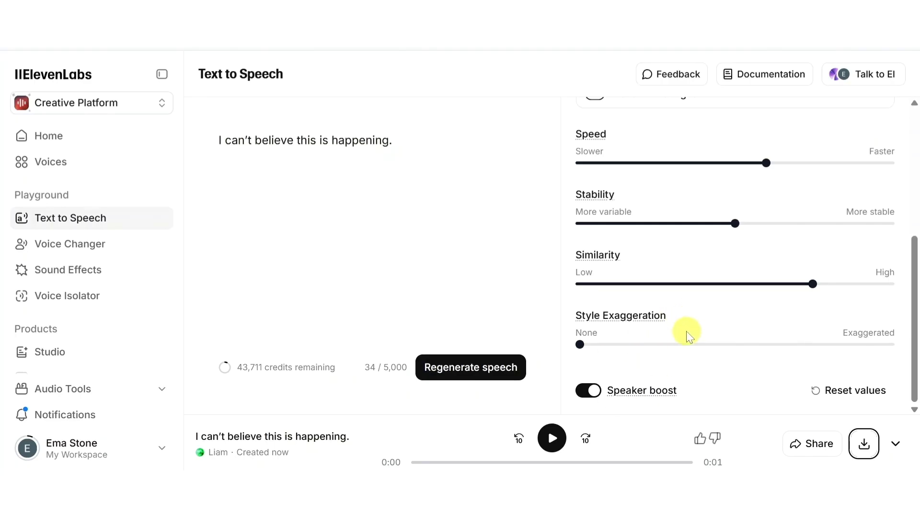
Set Style Exaggeration to about 32% and Stability to 36%, keep Speed at 1.00, and regenerate.
left_click(678, 344)
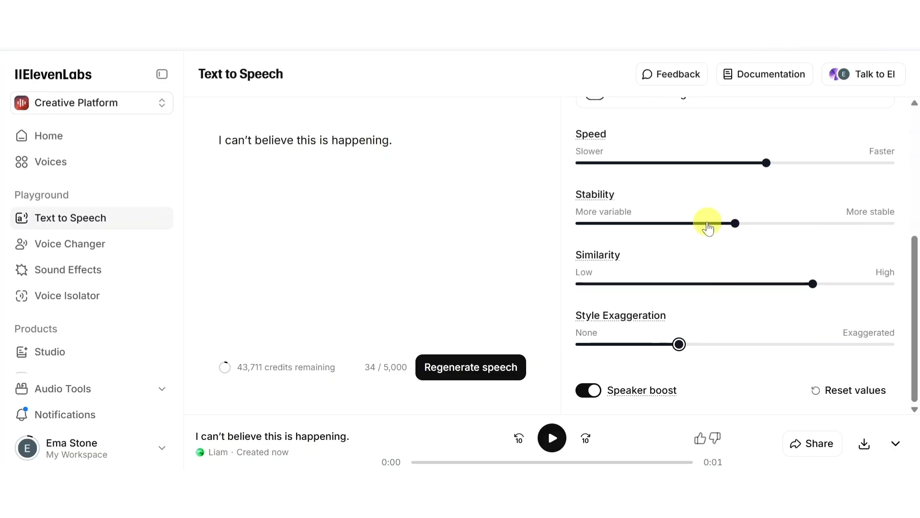
left_click_drag(698, 225, 690, 225)
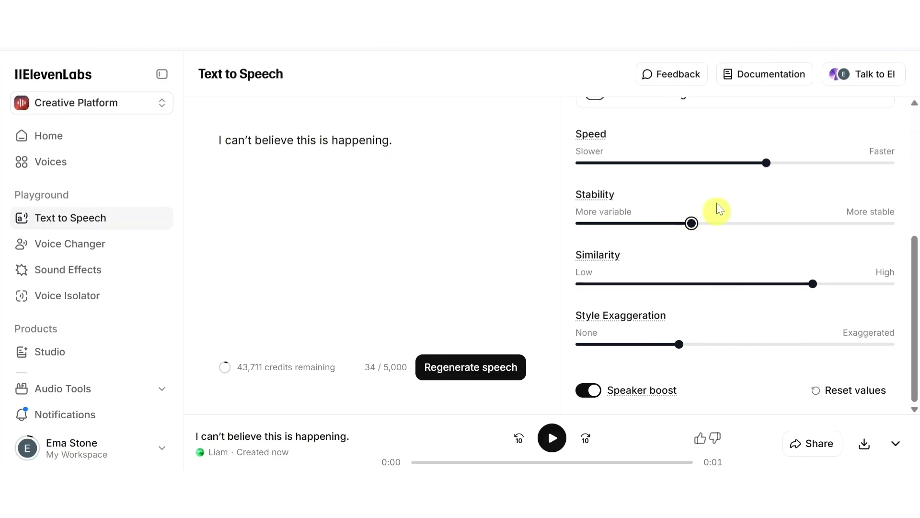
left_click(723, 163)
left_click_drag(724, 166, 711, 163)
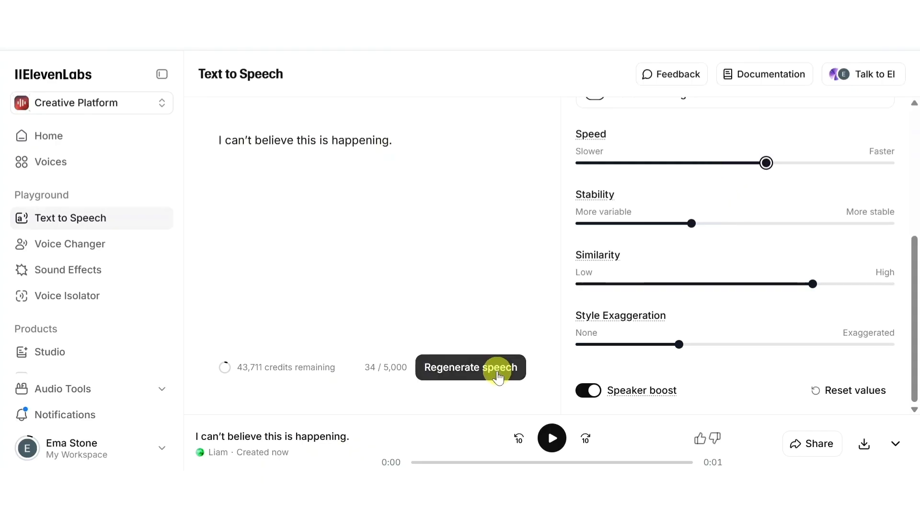
left_click(551, 437)
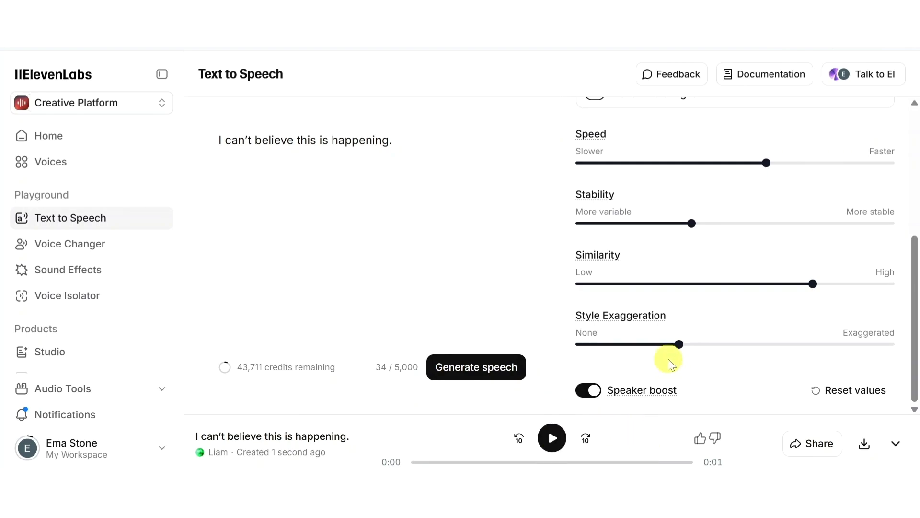
scroll(670, 361, "up", 3)
Replace the script with 'We did it. It's finally over.' and generate it in Liam's voice.
left_click(430, 160)
key("Left")
key("Left")
type("U")
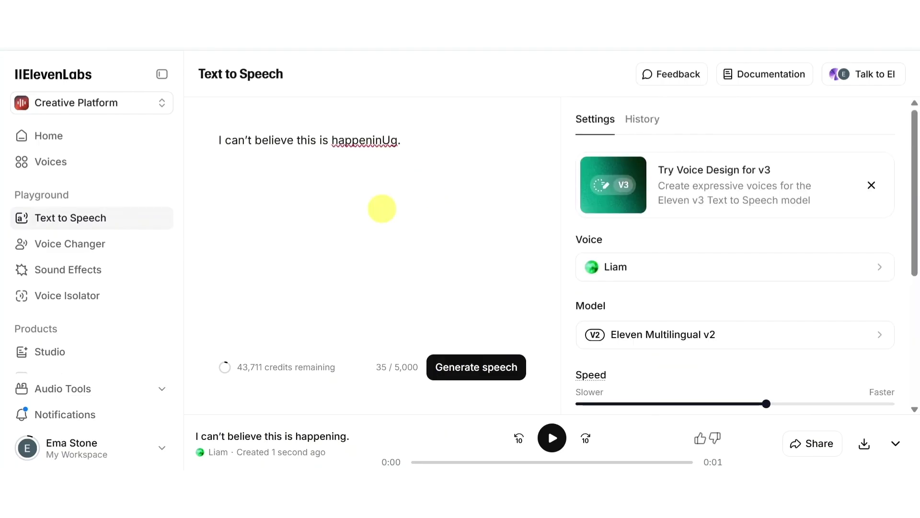
key("ctrl+a")
type("We did it. It’s finally over.")
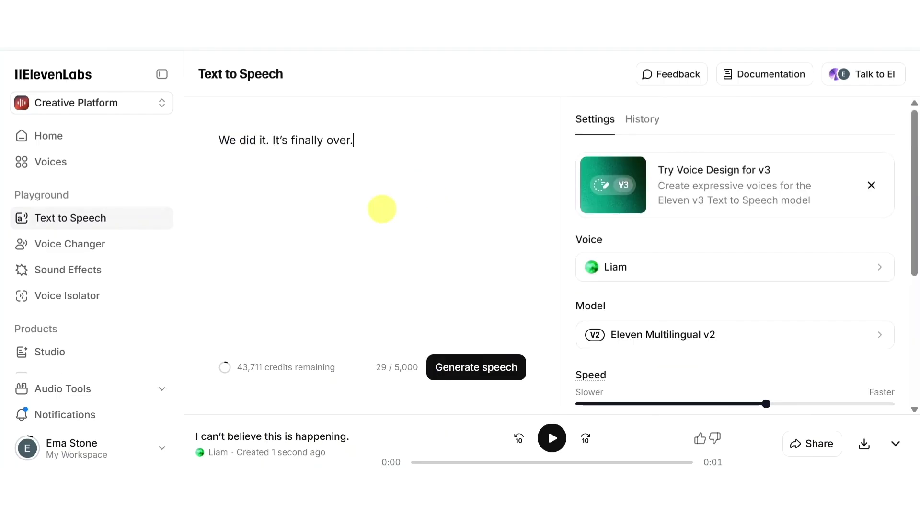
scroll(643, 301, "down", 4)
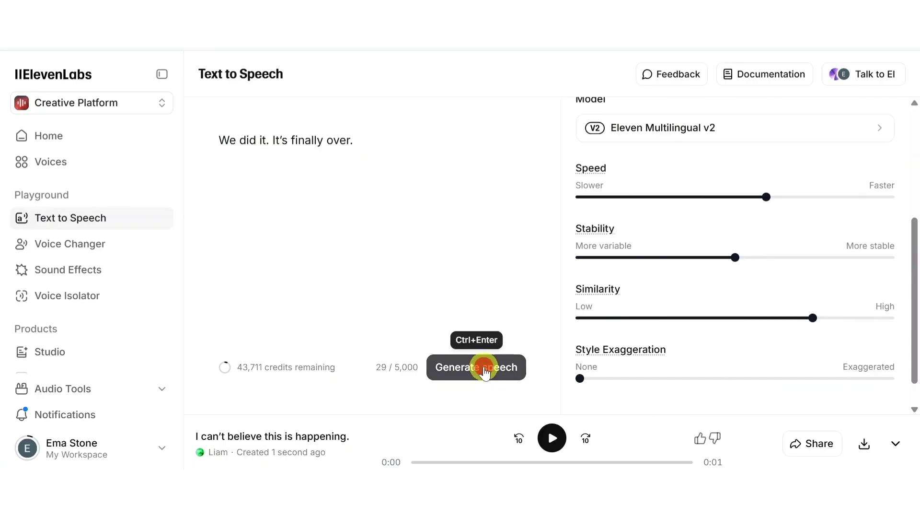
left_click(484, 366)
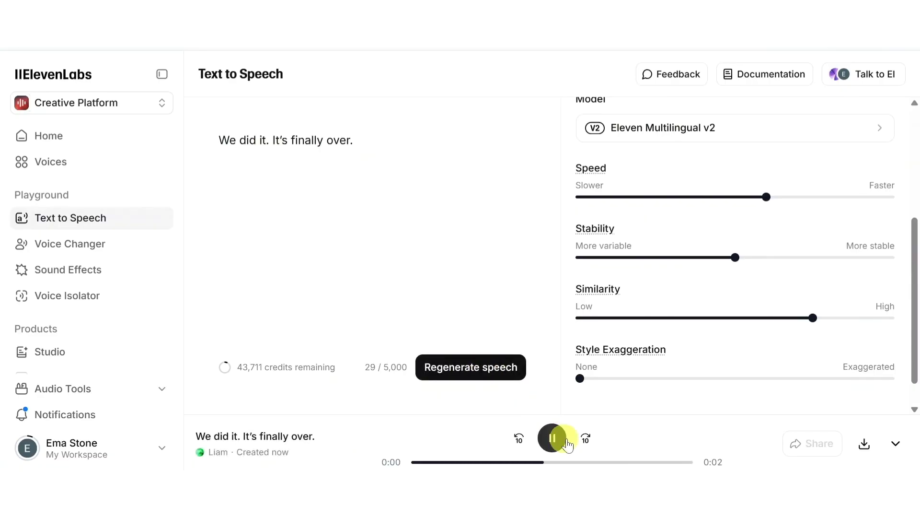
Raise Style Exaggeration to about 35%, lower Stability, slow Speed to 0.92, and regenerate the line.
left_click(668, 379)
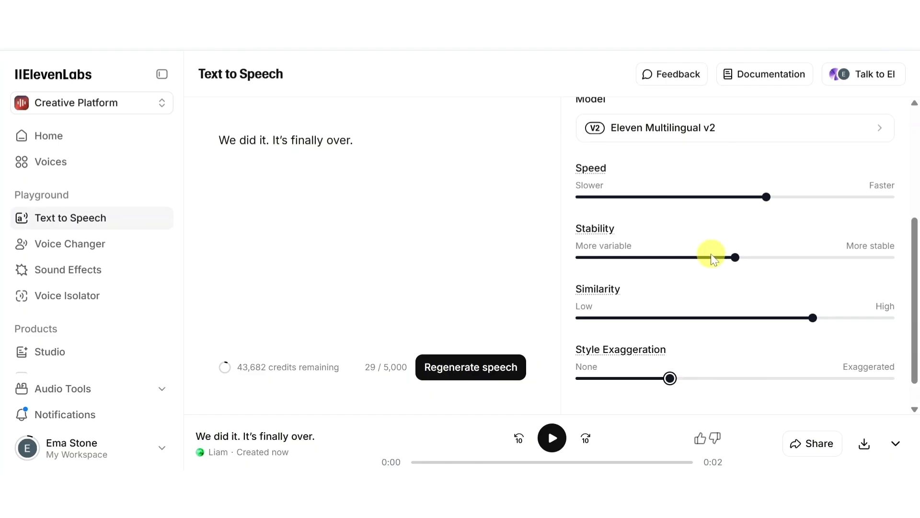
left_click(688, 379)
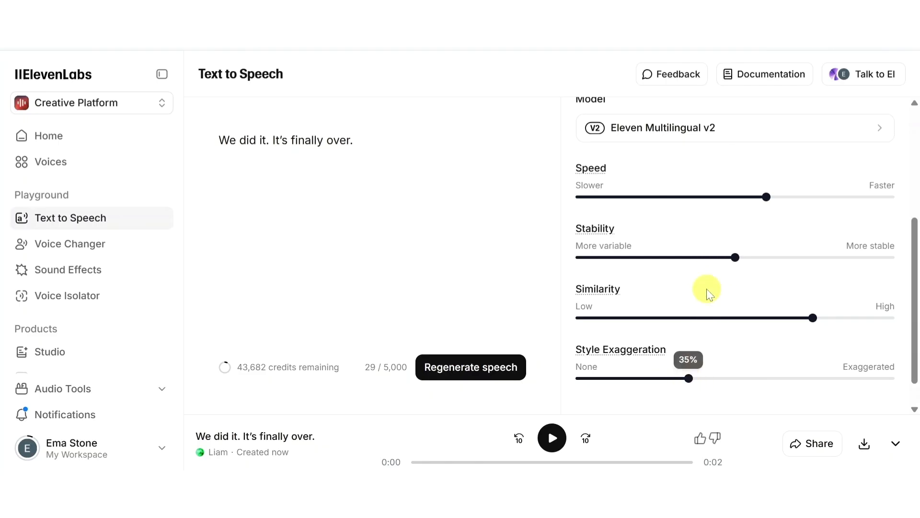
left_click(689, 257)
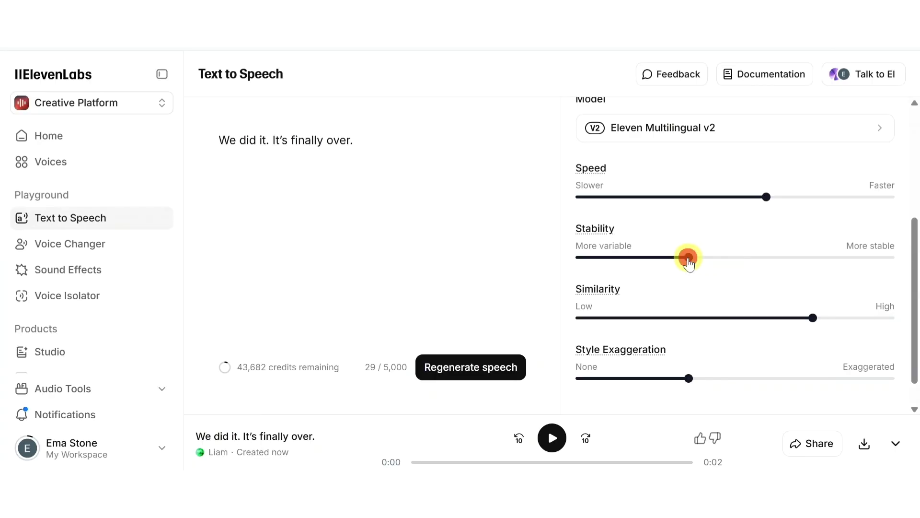
left_click(717, 197)
left_click(499, 370)
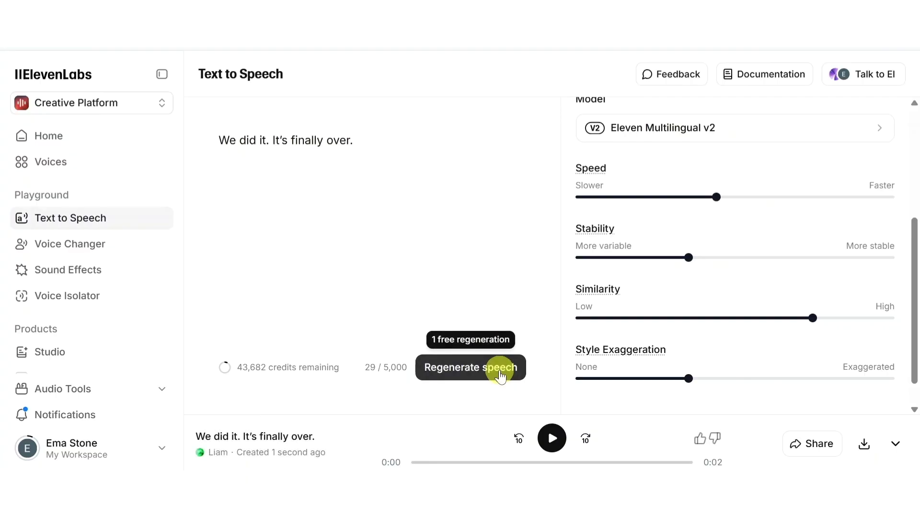
scroll(643, 361, "down", 1)
scroll(642, 361, "up", 5)
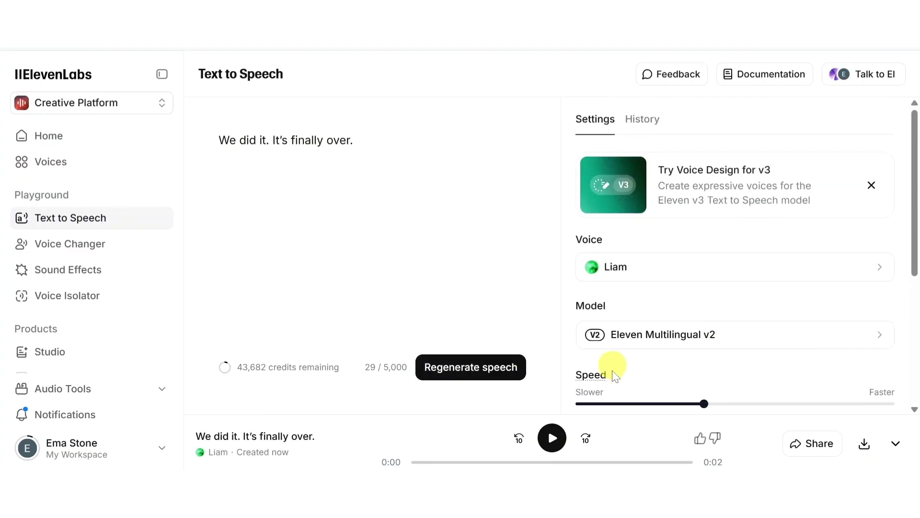
From the Voices library, open Add a new voice with Voice Design, Instant and Professional Voice Clone.
scroll(639, 368, "down", 5)
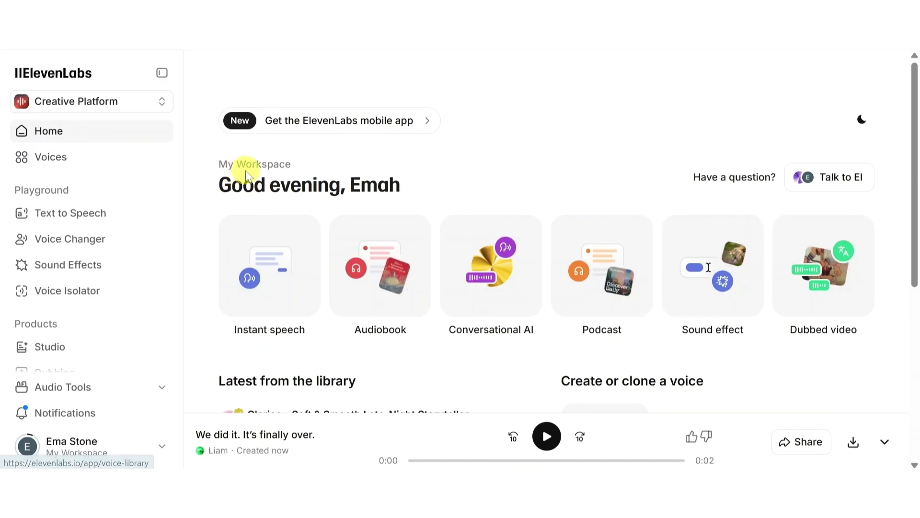
left_click(123, 164)
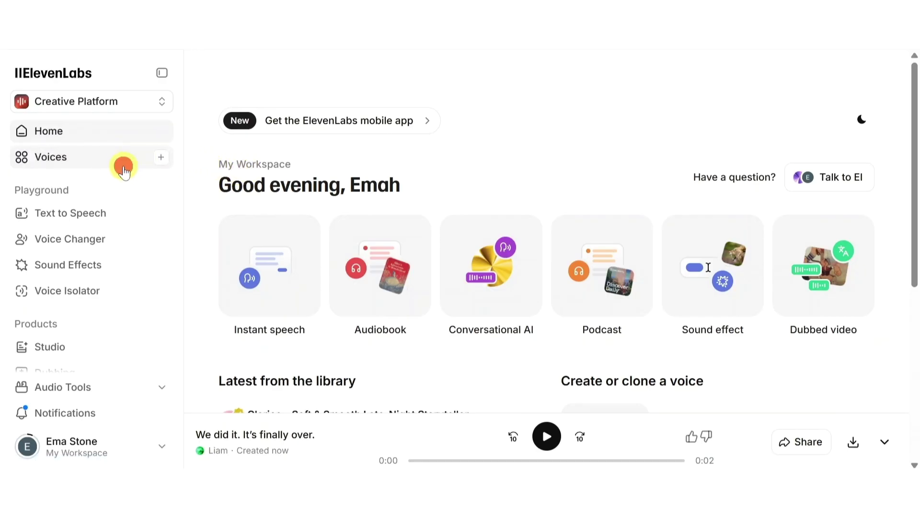
left_click(161, 159)
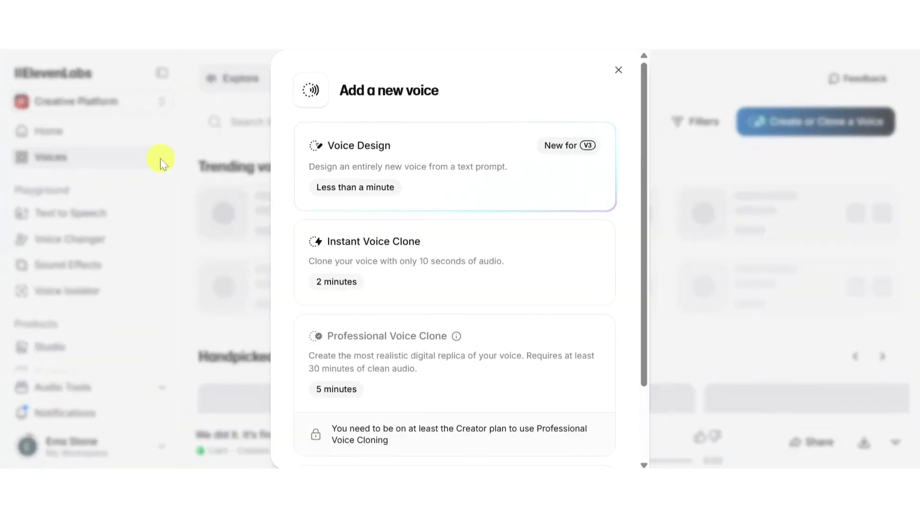
Choose Voice Design to create a new voice from a text prompt.
left_click(387, 164)
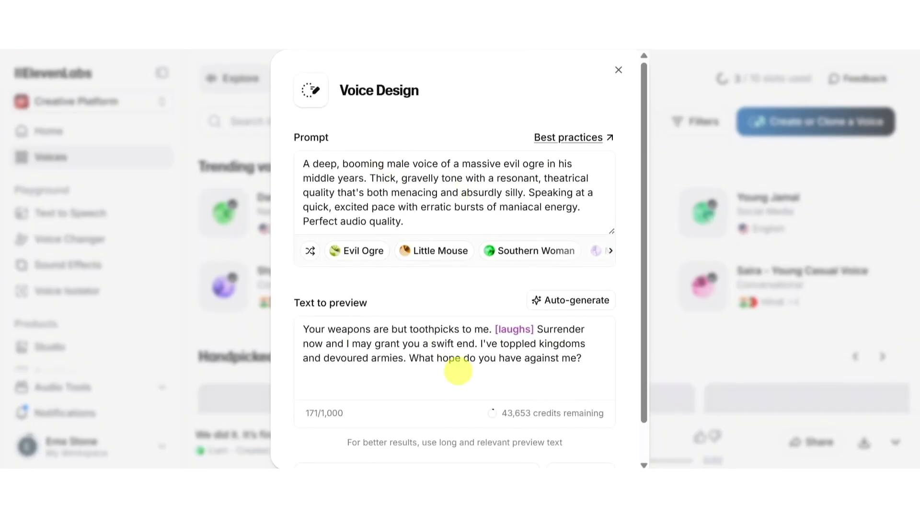
scroll(456, 366, "down", 1)
scroll(458, 371, "up", 1)
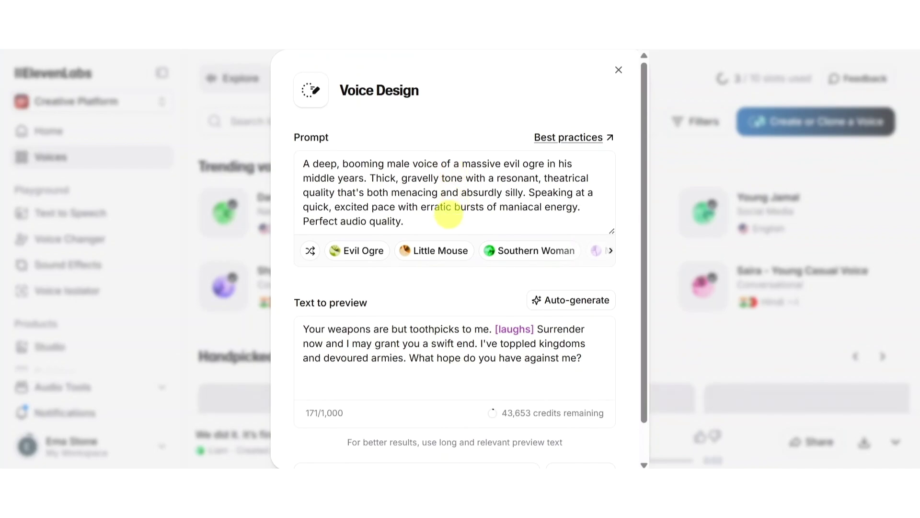
Select the whole sample ogre prompt so it can be replaced.
left_click(448, 213)
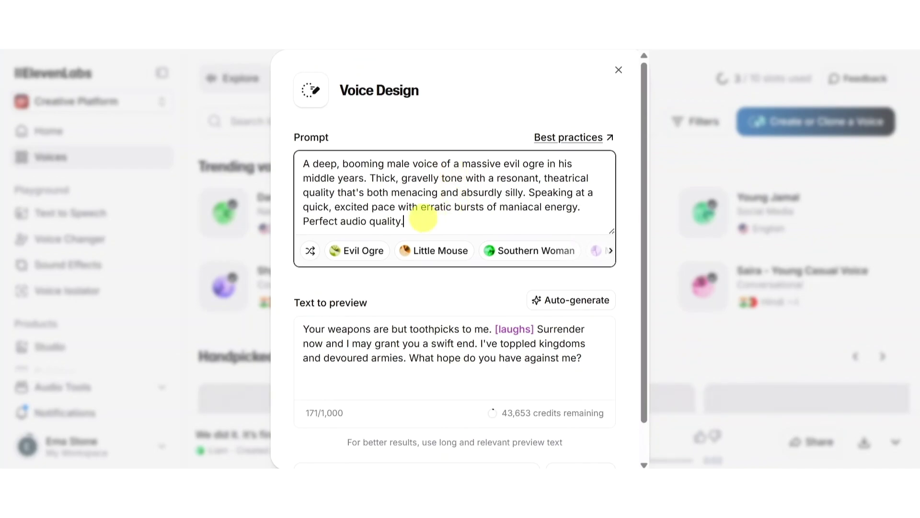
key("ctrl+a")
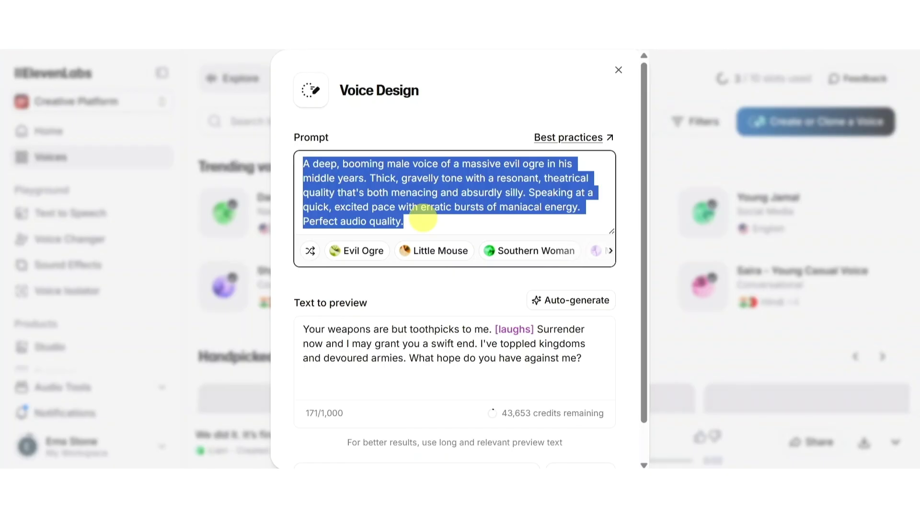
scroll(423, 218, "down", 2)
scroll(423, 218, "up", 2)
scroll(462, 277, "down", 2)
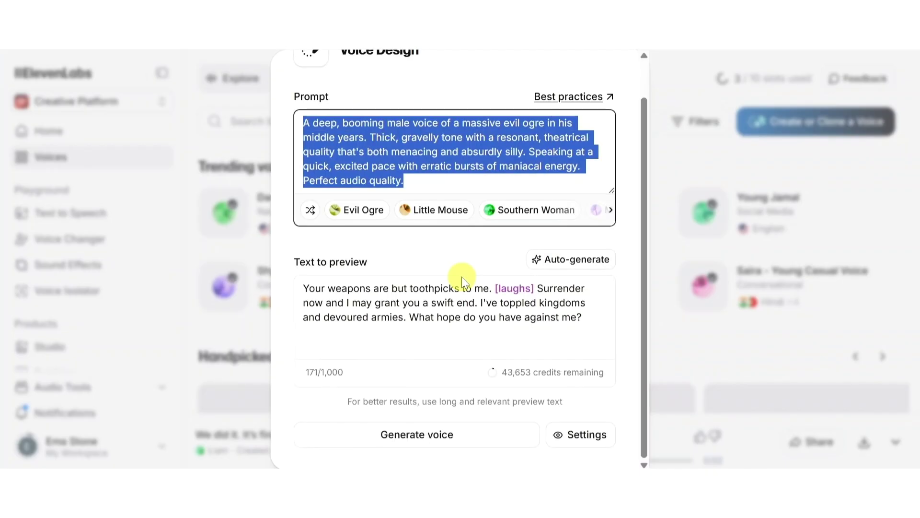
scroll(462, 277, "up", 2)
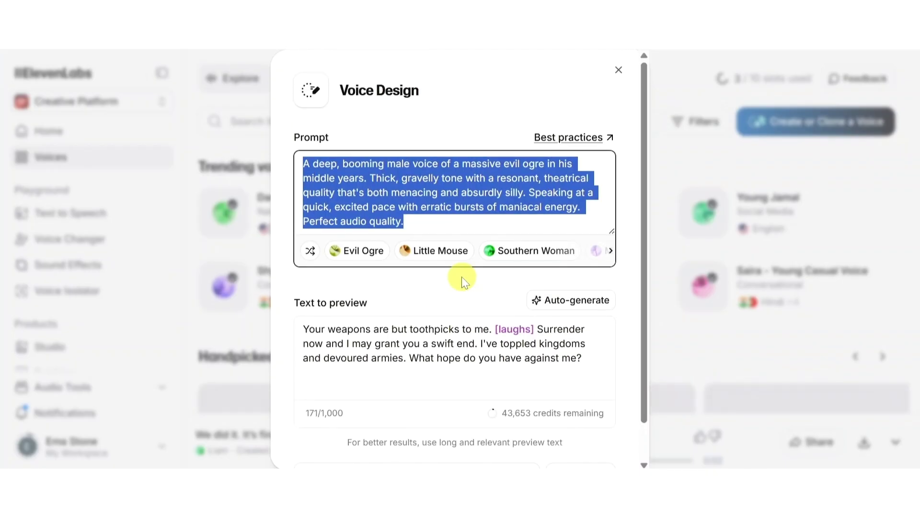
scroll(462, 277, "down", 1)
scroll(462, 277, "up", 1)
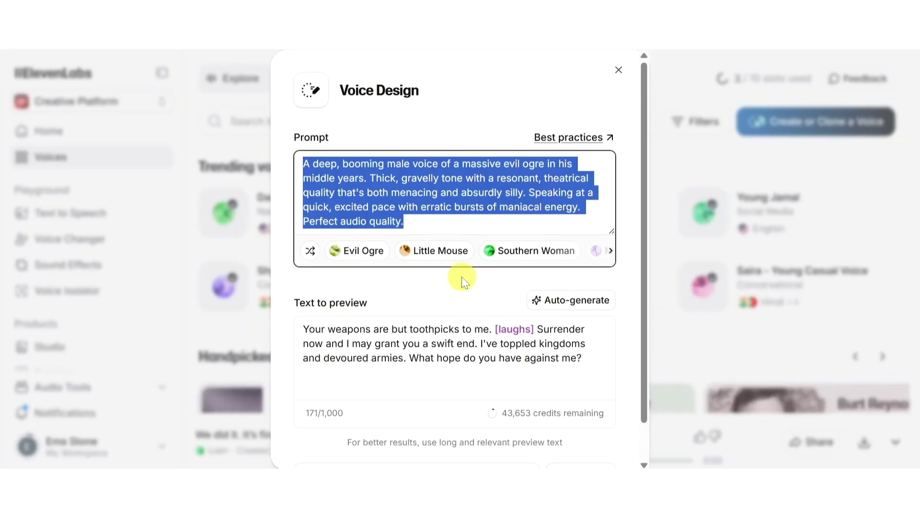
Replace the prompt with the warm, middle-aged British female description and review Seed, Loudness and Guidance Scale settings.
type("A warm, middle-aged British female voice with a soft, confident tone.")
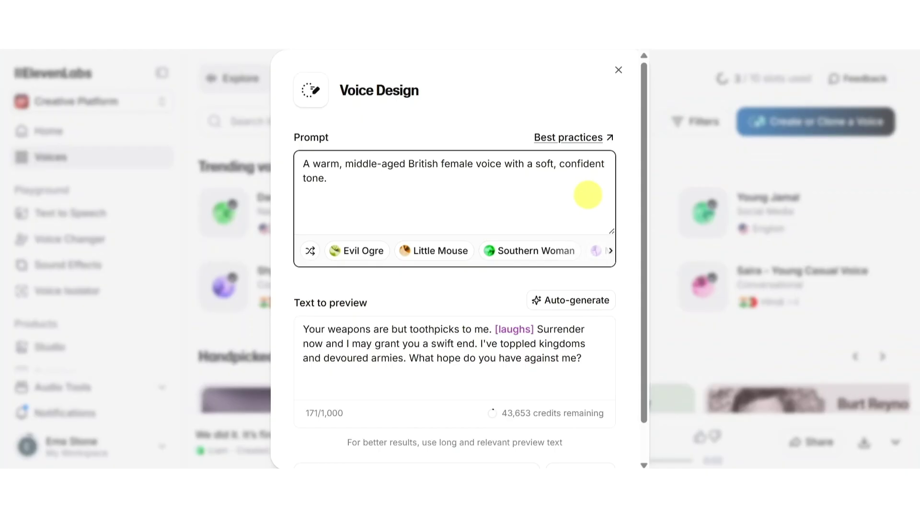
scroll(588, 194, "down", 1)
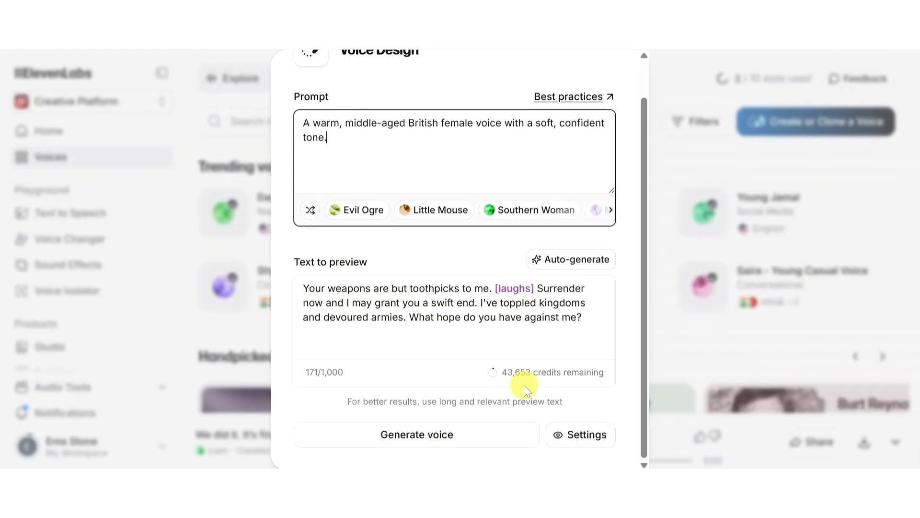
left_click(578, 434)
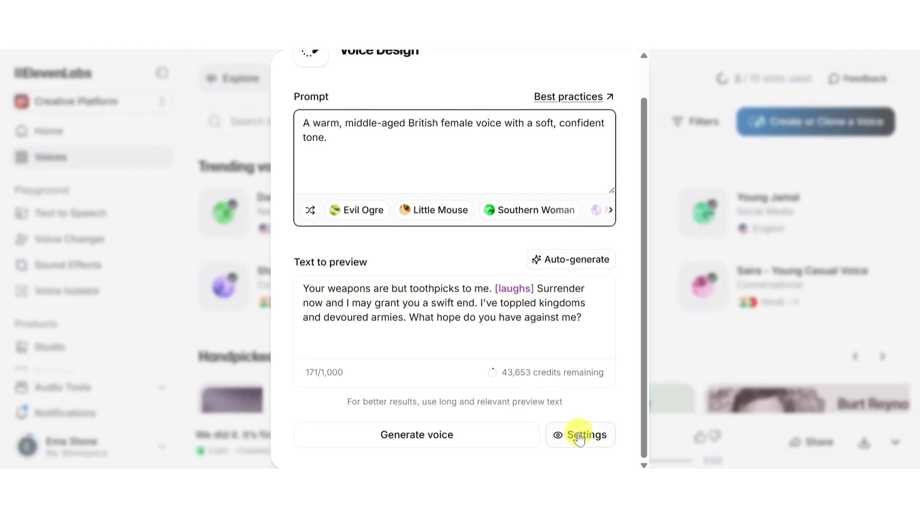
left_click(579, 434)
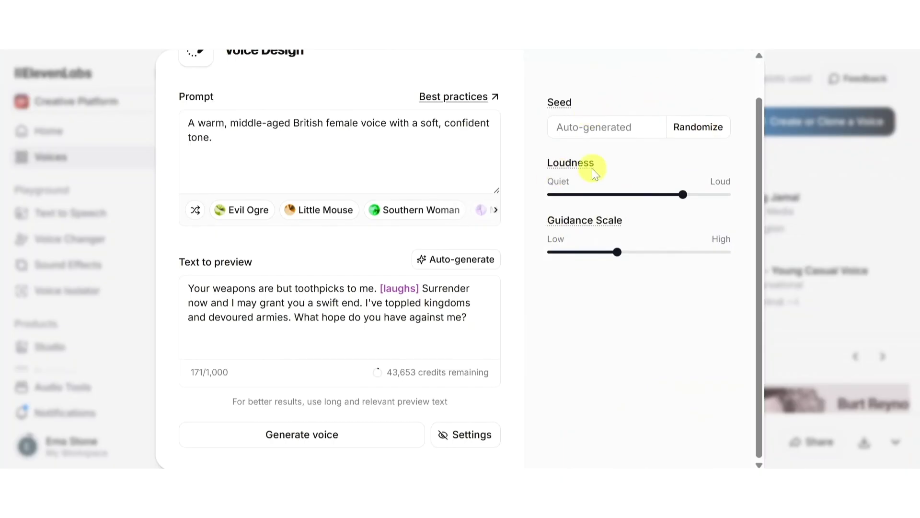
left_click(451, 436)
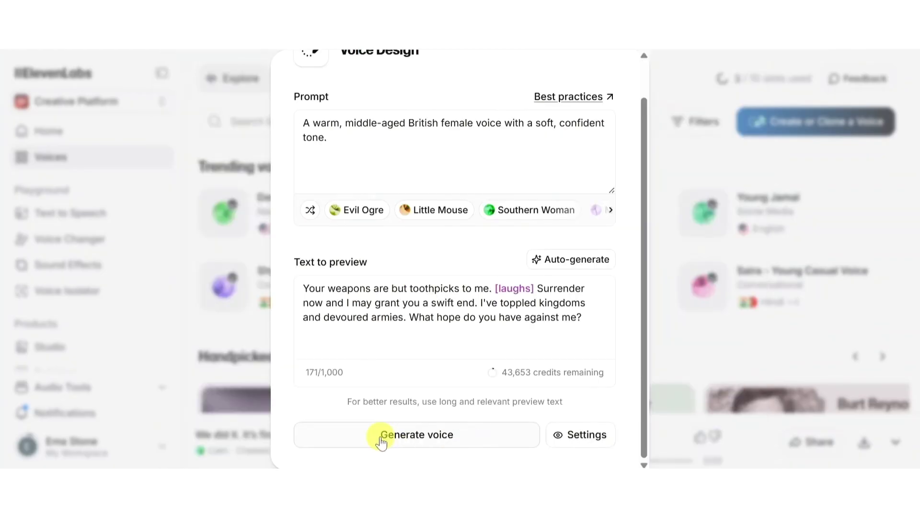
left_click(425, 443)
Generate three preview voices, audition them, and continue with Voice 3 selected.
left_click(322, 394)
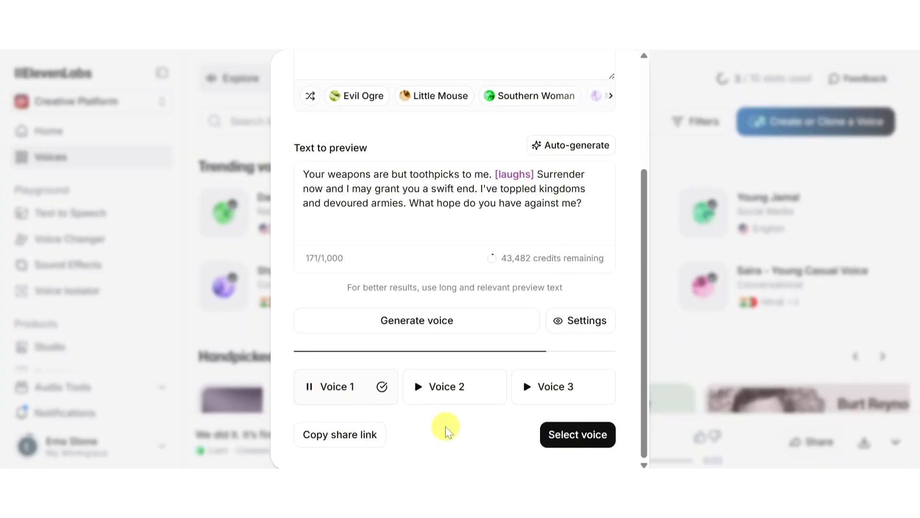
left_click(458, 383)
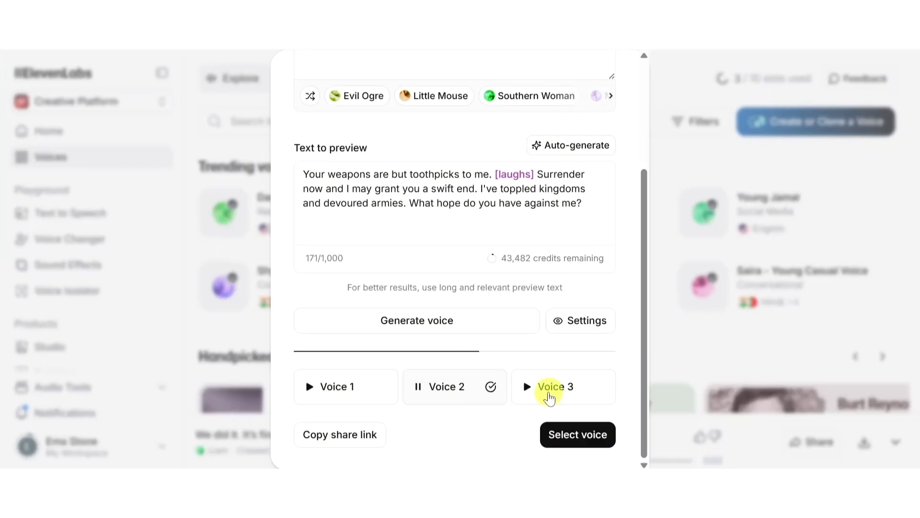
left_click(550, 394)
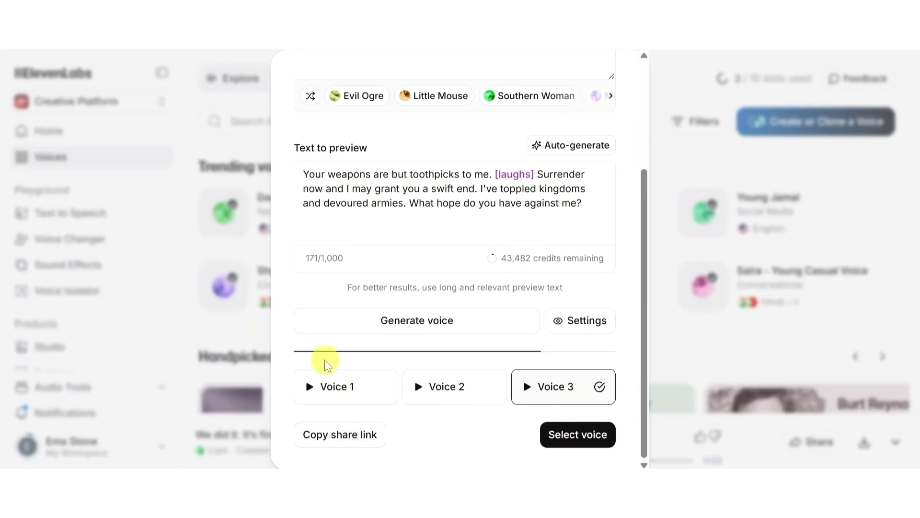
left_click(308, 350)
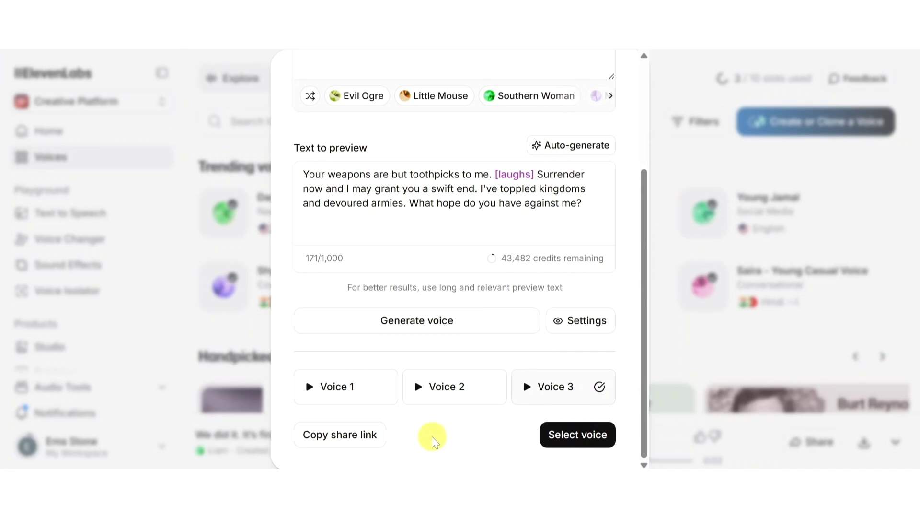
left_click(578, 435)
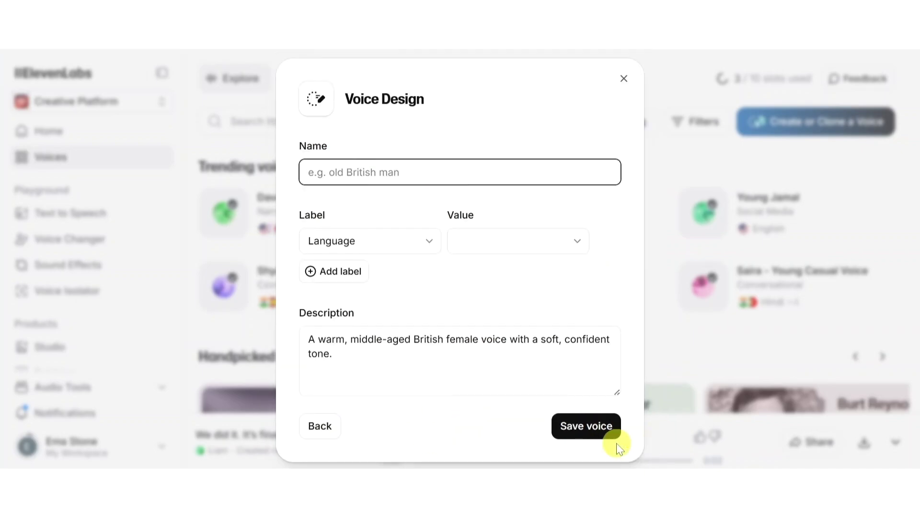
Name the voice 'Woman in woods' and label it English with a British accent.
type("Woman in woods")
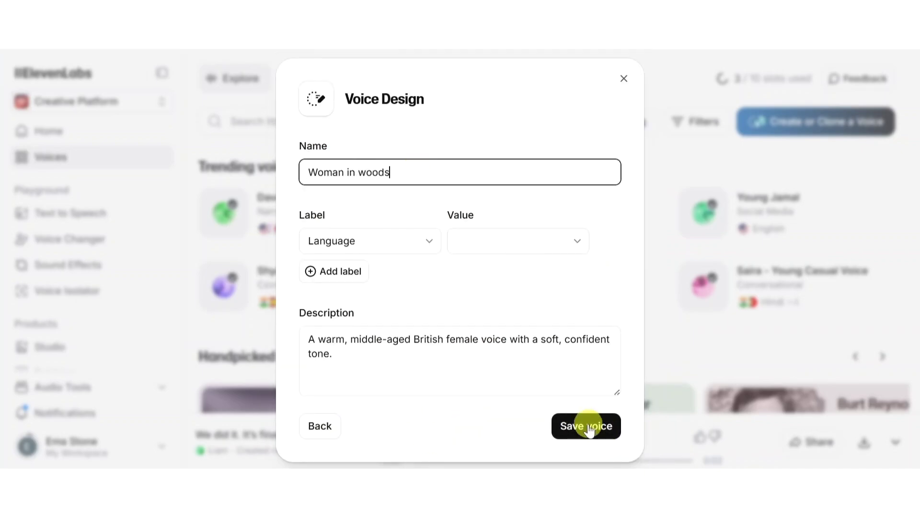
left_click(587, 425)
left_click(326, 261)
left_click(513, 233)
left_click(509, 259)
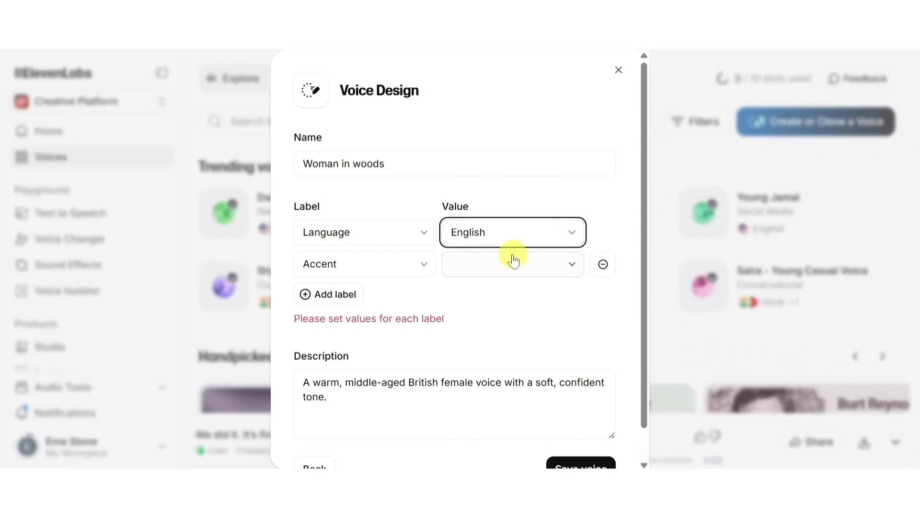
left_click(532, 266)
left_click(489, 293)
left_click(513, 263)
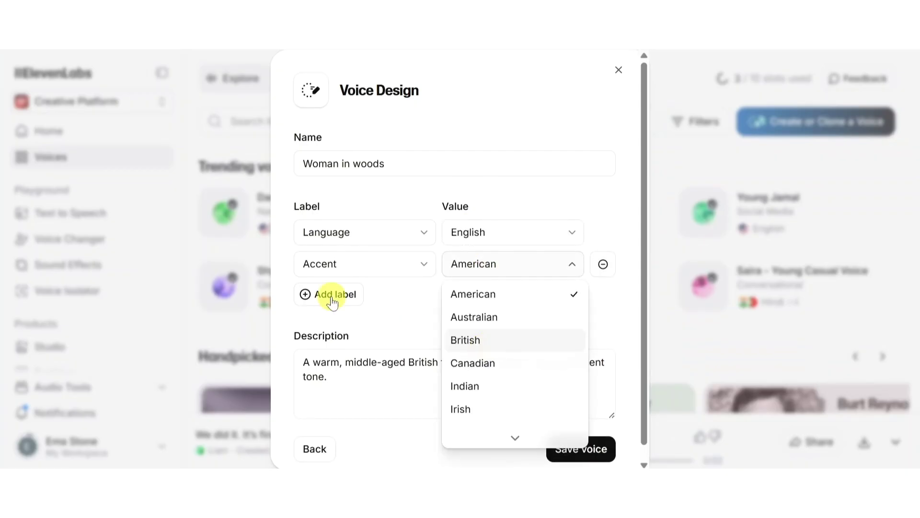
Add Female gender and Middle Aged age labels, then save the voice.
left_click(468, 339)
left_click(329, 294)
left_click(489, 294)
left_click(468, 347)
left_click(329, 325)
left_click(508, 327)
key("Return")
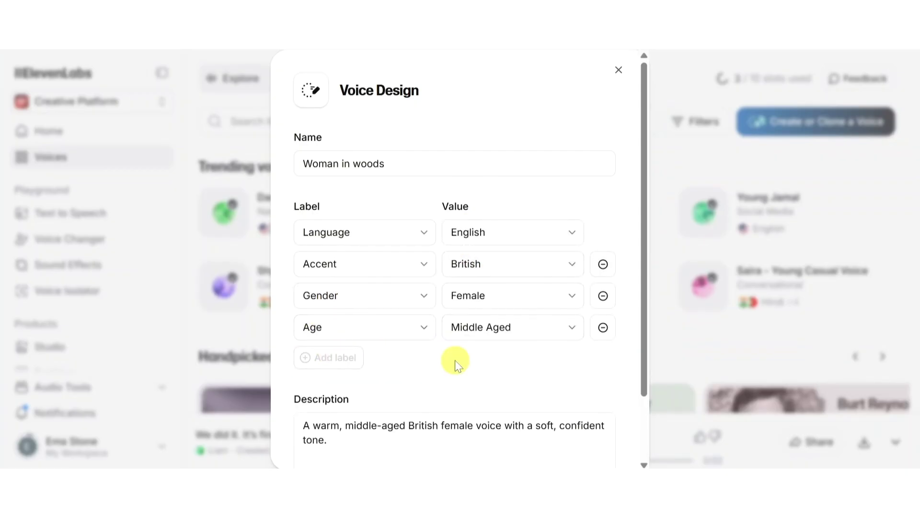
scroll(456, 361, "down", 1)
scroll(634, 432, "down", 2)
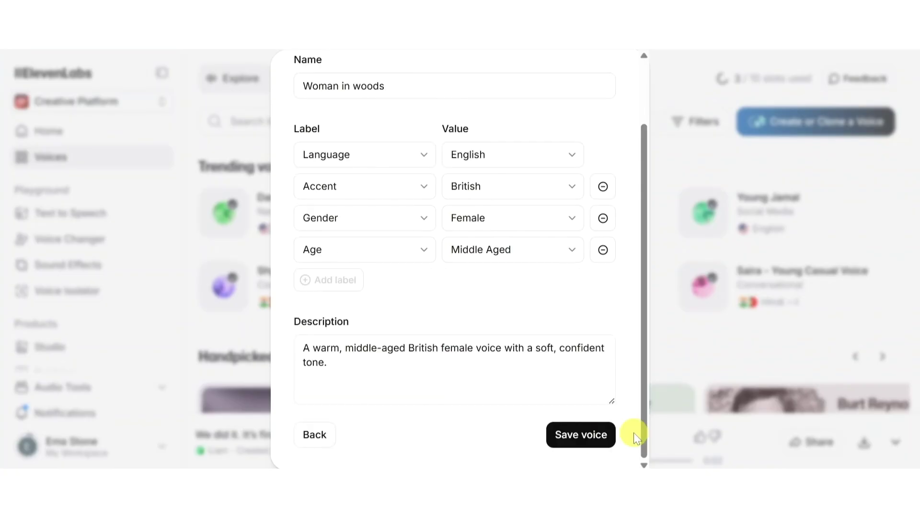
left_click(586, 434)
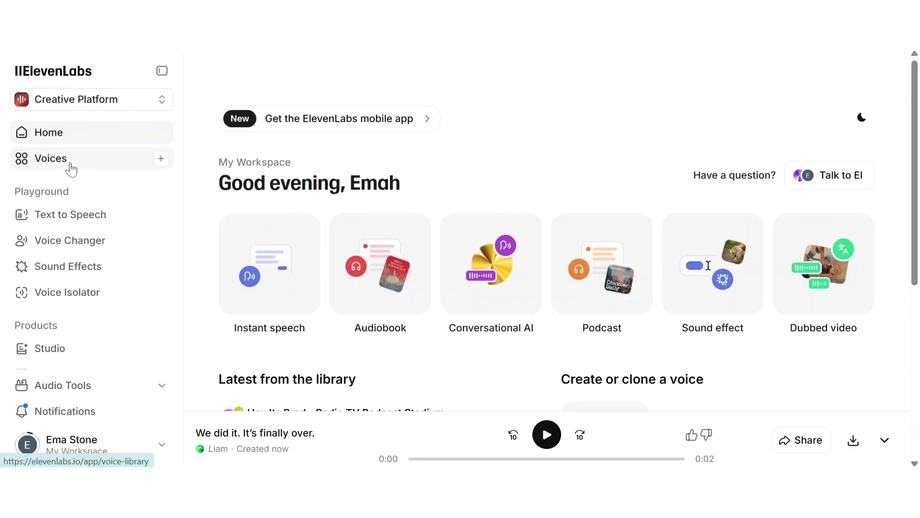
Open the Add a new voice options from the sidebar and scroll to Voice Library.
left_click(161, 160)
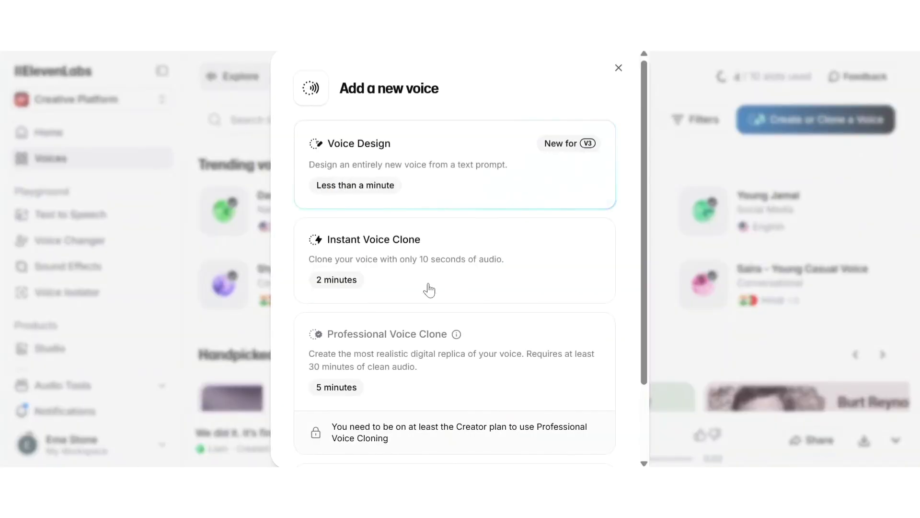
scroll(544, 274, "down", 2)
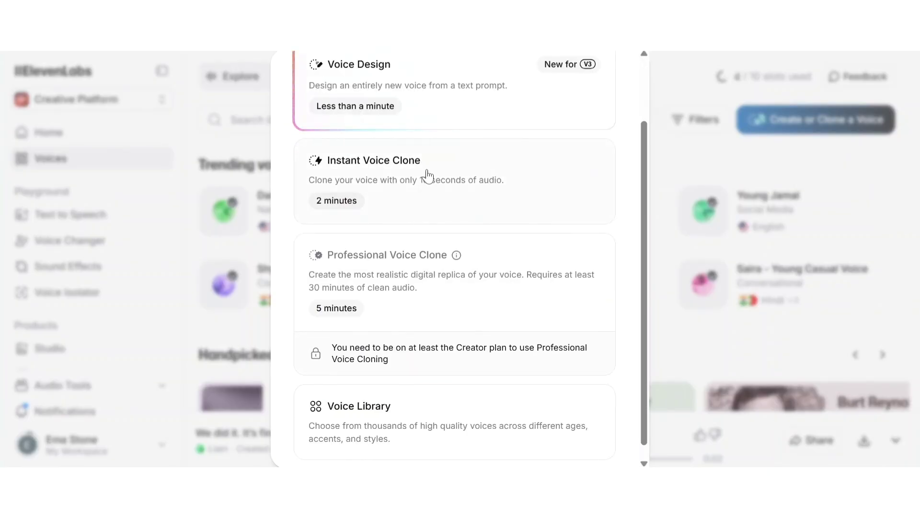
Start an Instant Voice Clone with the 0714 (1).MP3 sample and continue to voice information.
left_click(407, 174)
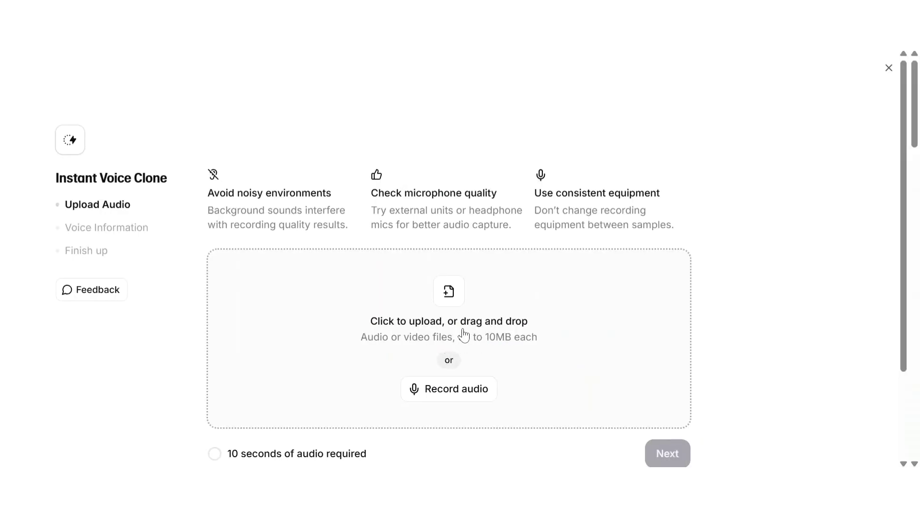
left_click_drag(464, 334, 455, 320)
scroll(455, 320, "down", 3)
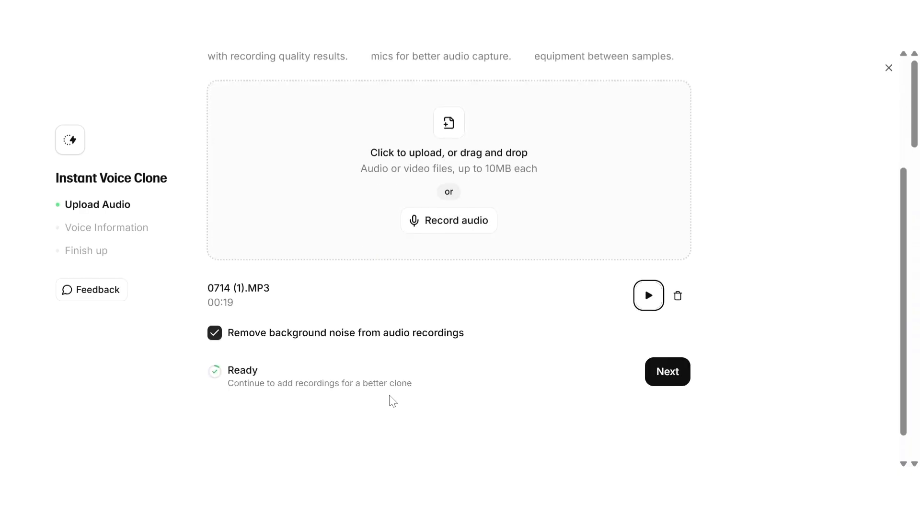
scroll(392, 401, "up", 1)
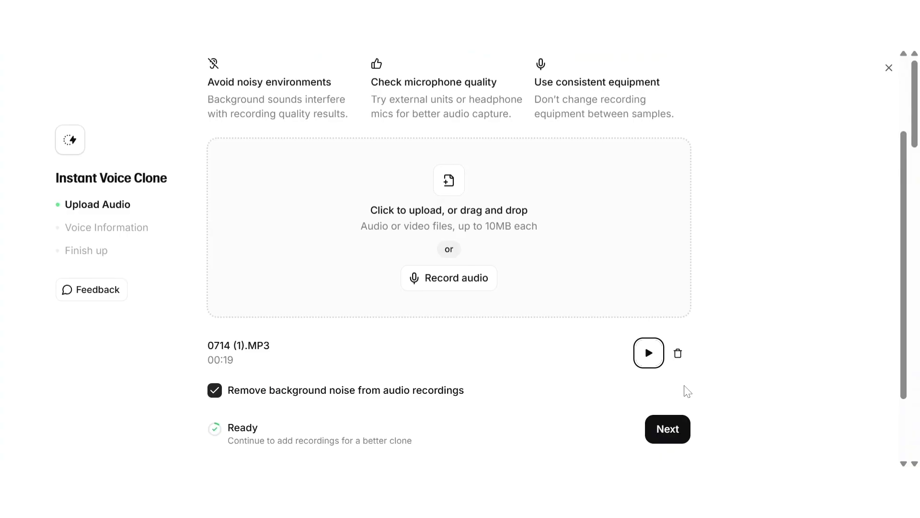
scroll(681, 385, "up", 1)
scroll(680, 385, "down", 2)
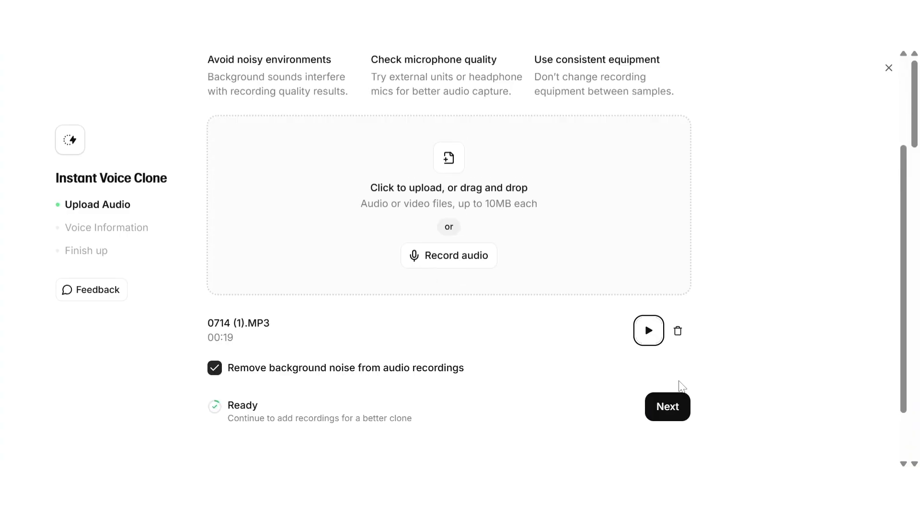
left_click(660, 417)
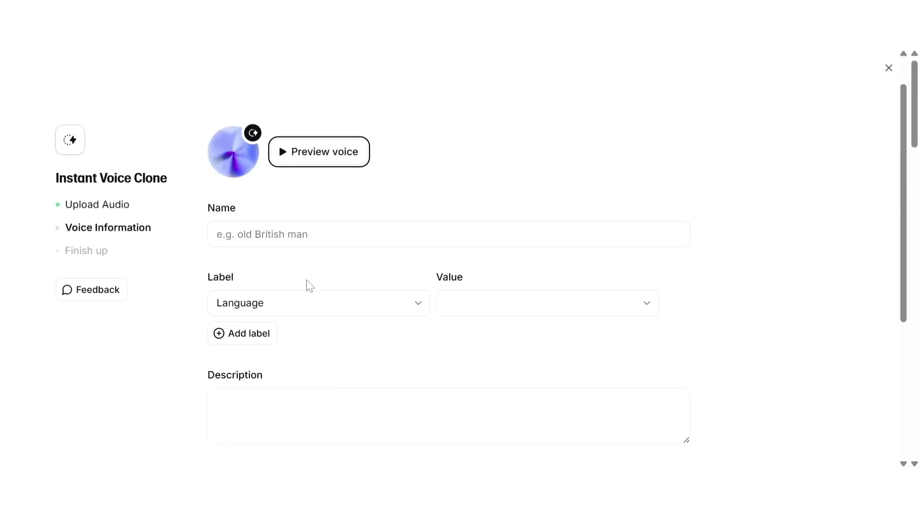
Scroll through the Instant Voice Clone's Voice Information form.
scroll(269, 340, "down", 3)
scroll(269, 342, "up", 2)
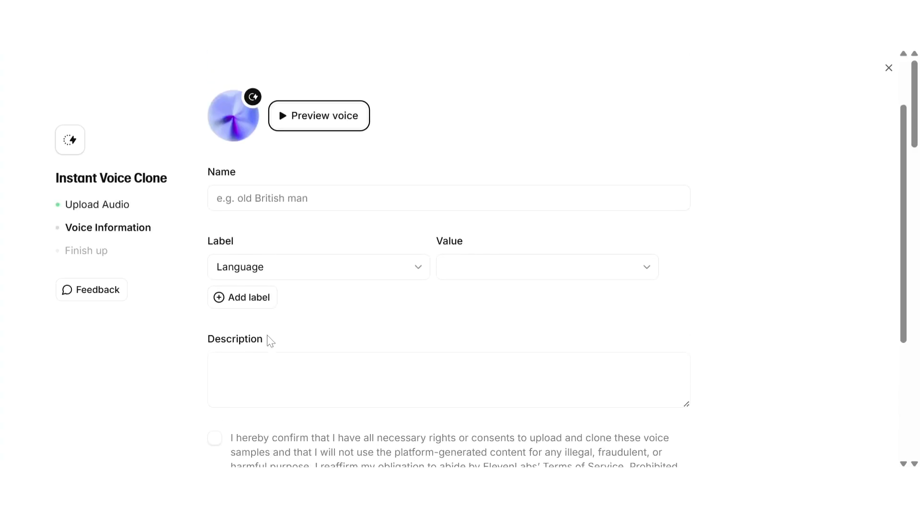
scroll(271, 341, "down", 1)
scroll(270, 342, "up", 1)
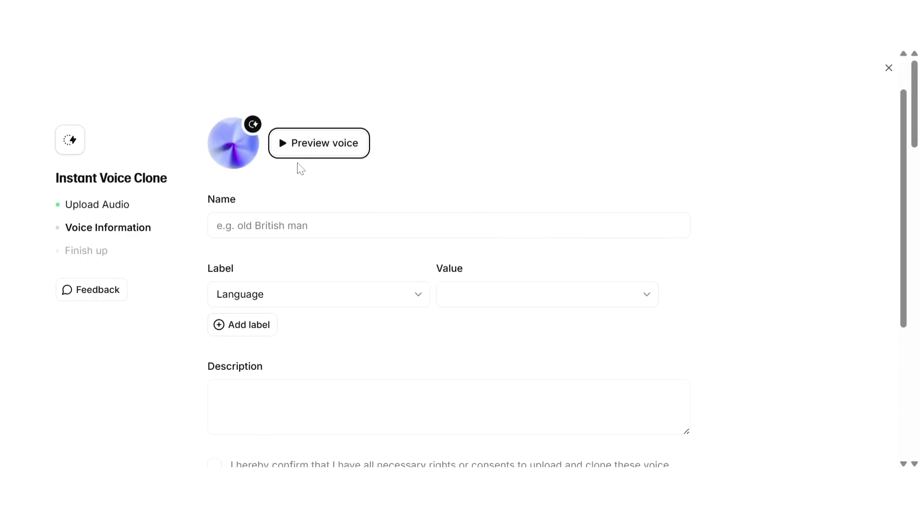
scroll(300, 167, "down", 1)
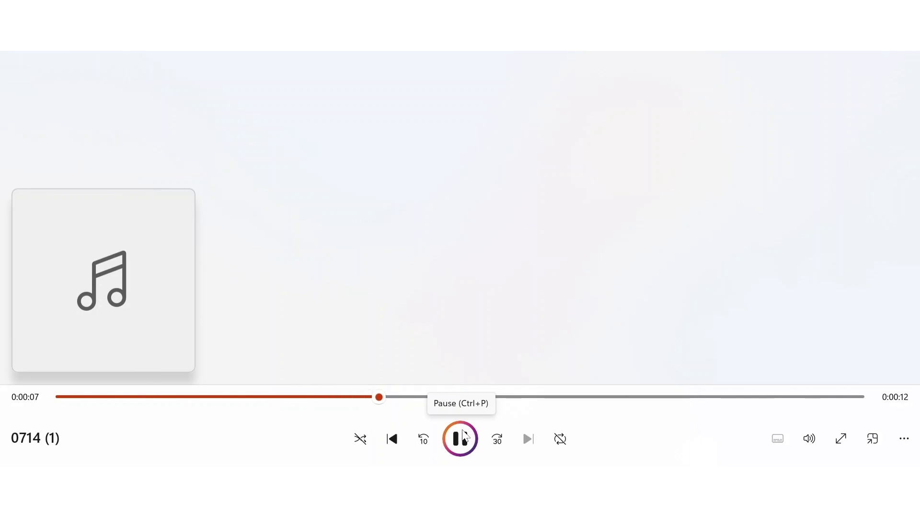
Pause the 0714 (1) recording in Windows Media Player at about 7 seconds.
left_click(465, 434)
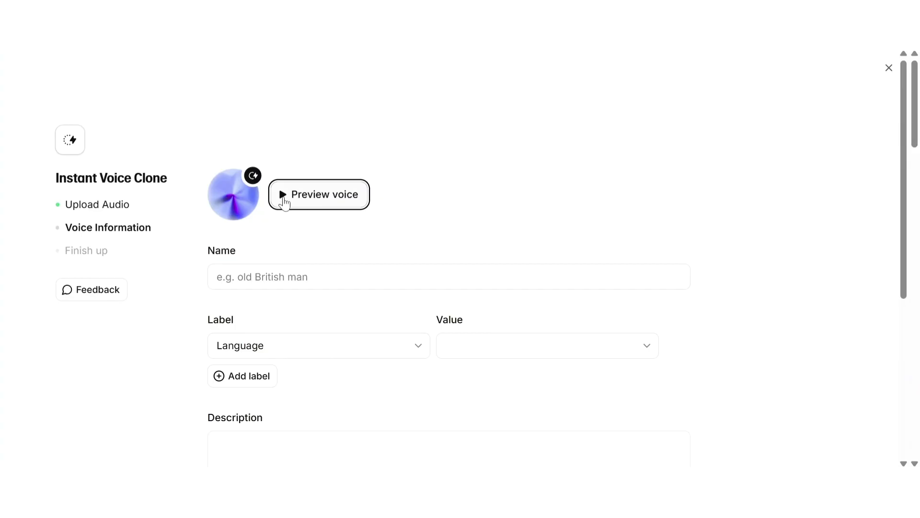
Scroll down the Voice Information form to review its fields.
scroll(309, 204, "down", 2)
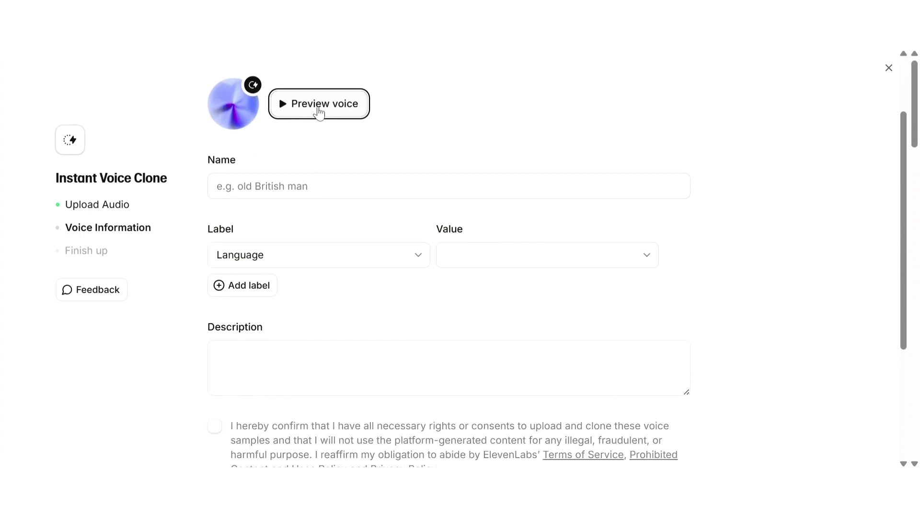
scroll(318, 111, "down", 3)
scroll(319, 113, "up", 5)
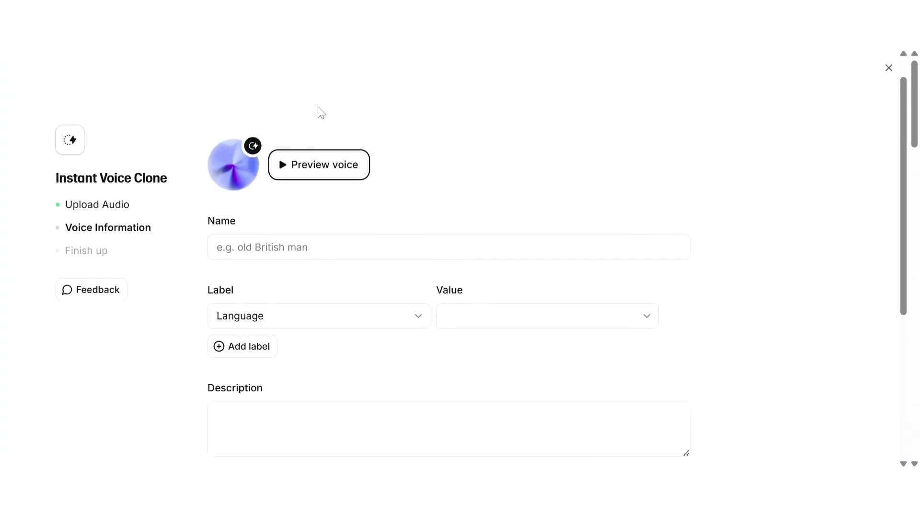
scroll(318, 112, "down", 1)
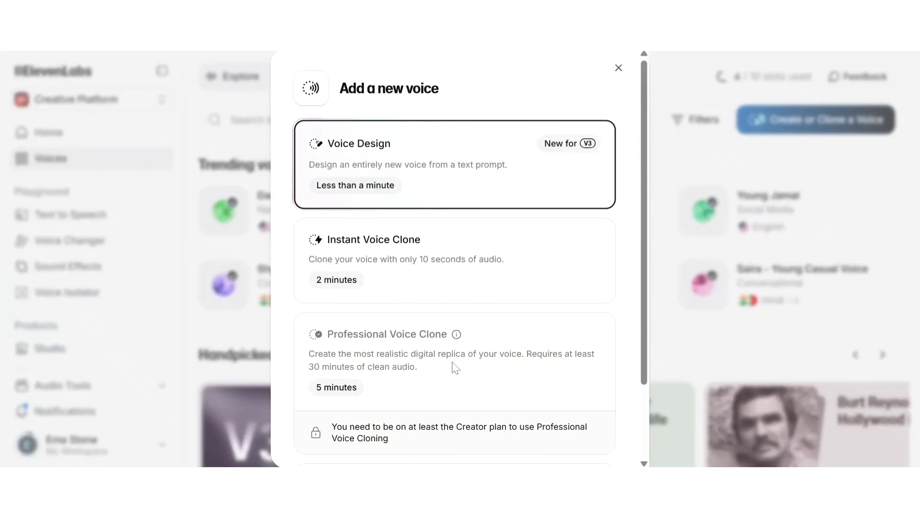
Read the Professional Voice Clone description and its Creator plan requirement.
scroll(394, 379, "down", 2)
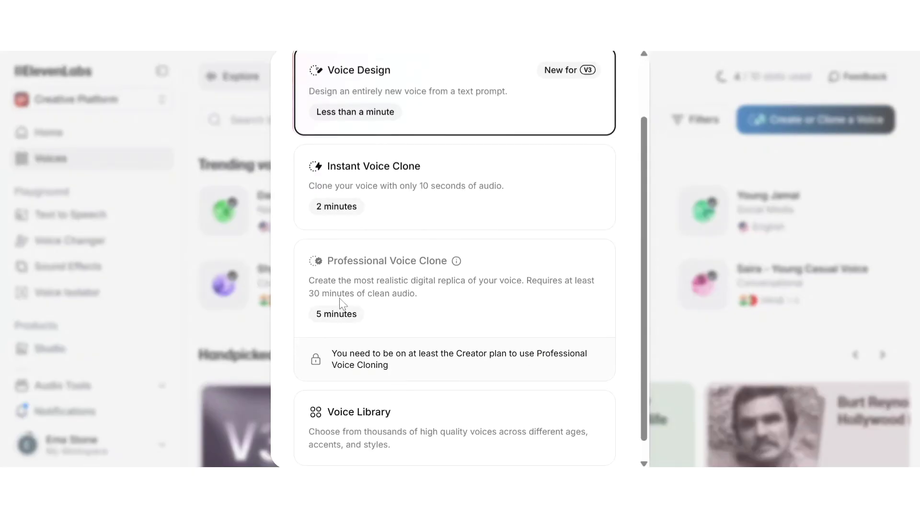
scroll(387, 296, "down", 1)
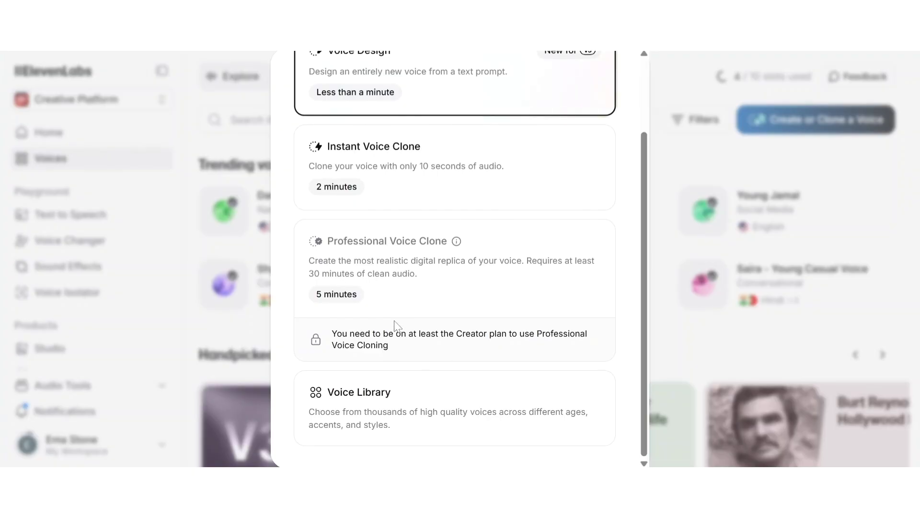
mouse_move(440, 355)
left_mouse_down()
mouse_move(350, 273)
mouse_move(298, 254)
left_mouse_up()
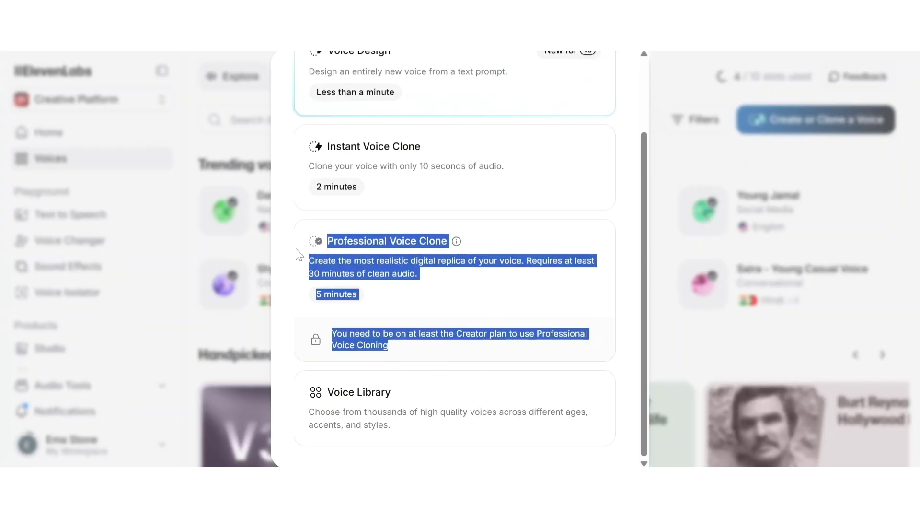
left_click(534, 322)
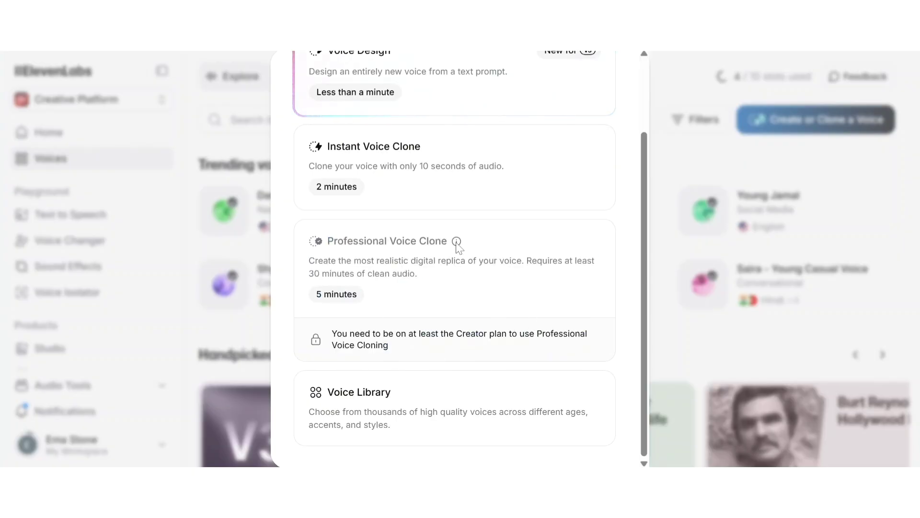
mouse_move(456, 243)
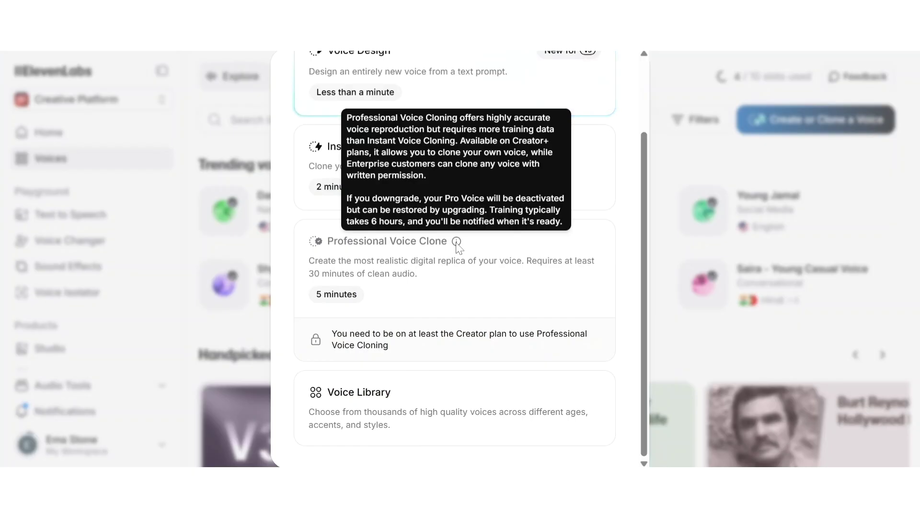
Scroll back through the other voice creation options in the dialog.
scroll(457, 243, "up", 1)
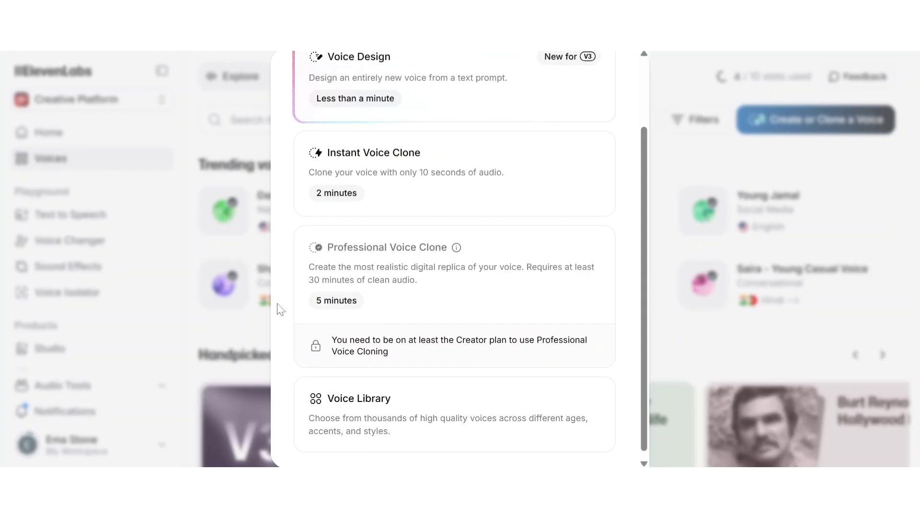
scroll(384, 326, "up", 1)
scroll(385, 327, "up", 2)
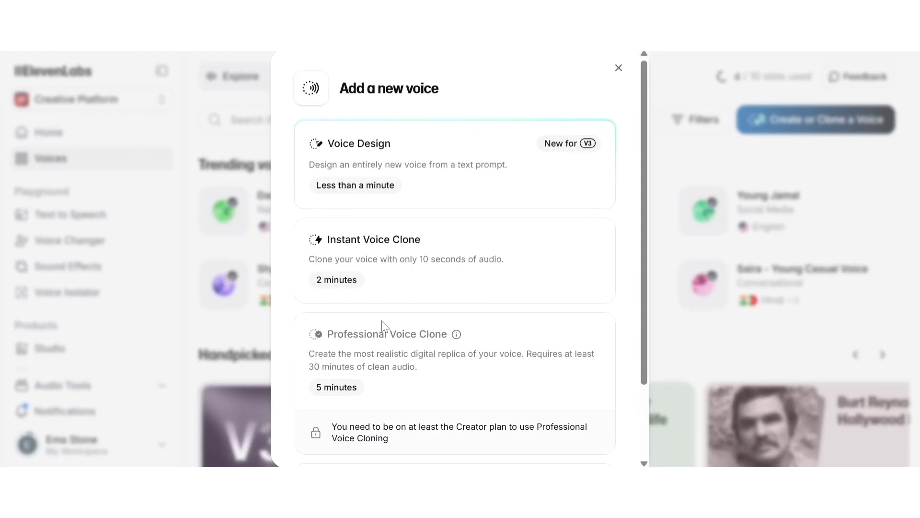
scroll(384, 326, "down", 2)
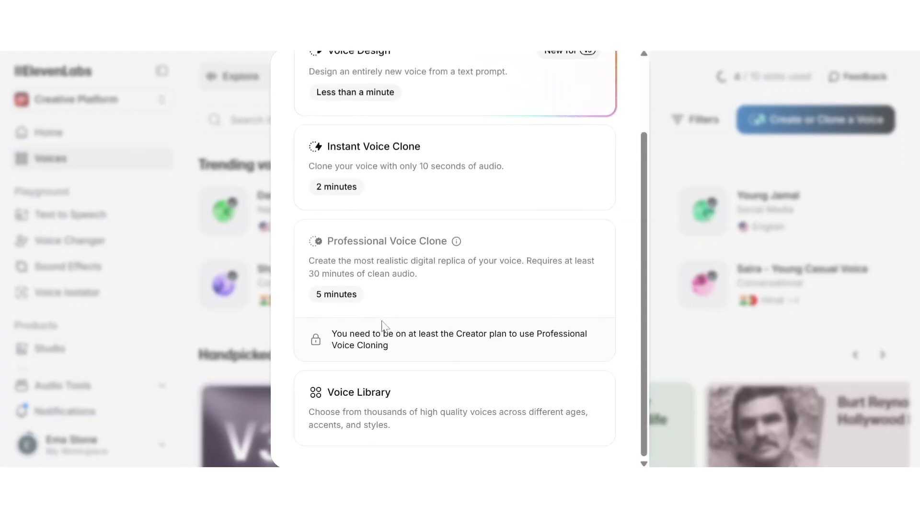
scroll(384, 326, "up", 2)
scroll(382, 323, "down", 1)
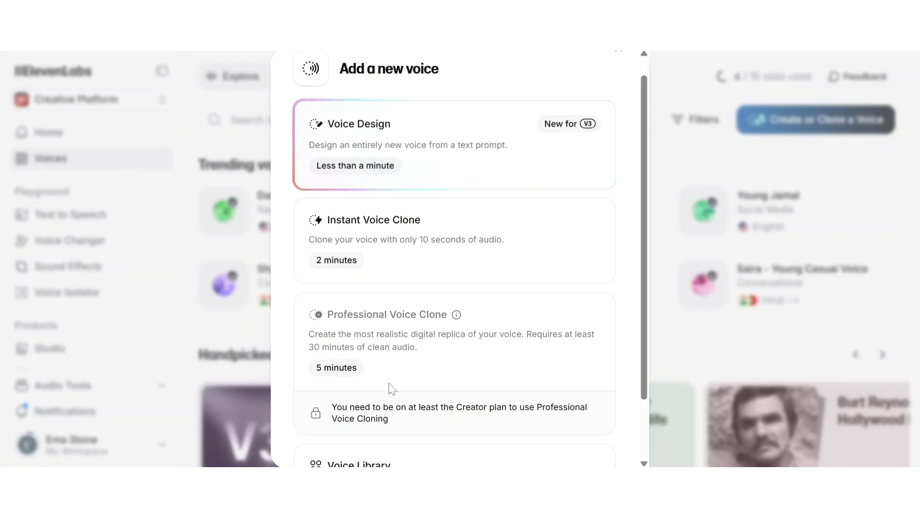
scroll(415, 370, "down", 2)
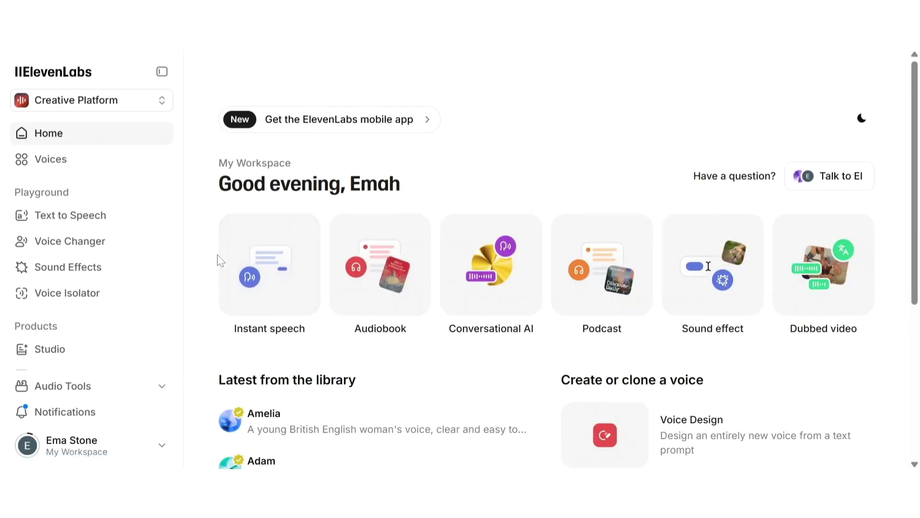
Go to the Dubbing page under Products and start a new dub.
scroll(123, 338, "down", 2)
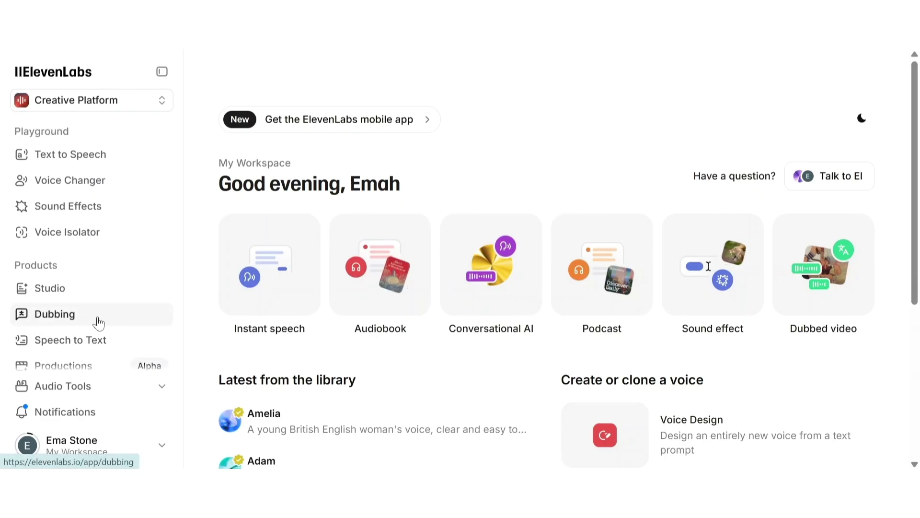
left_click(99, 323)
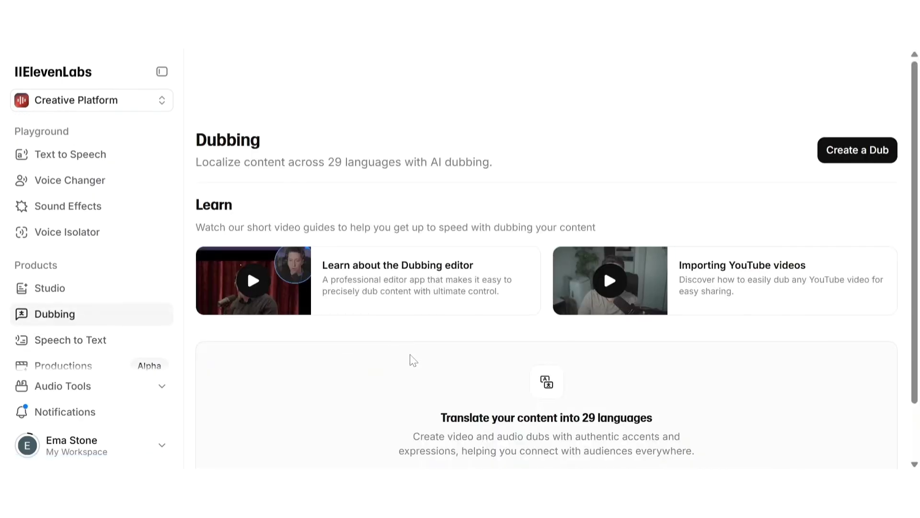
scroll(413, 359, "down", 2)
scroll(412, 359, "up", 2)
scroll(571, 367, "down", 2)
scroll(579, 353, "up", 2)
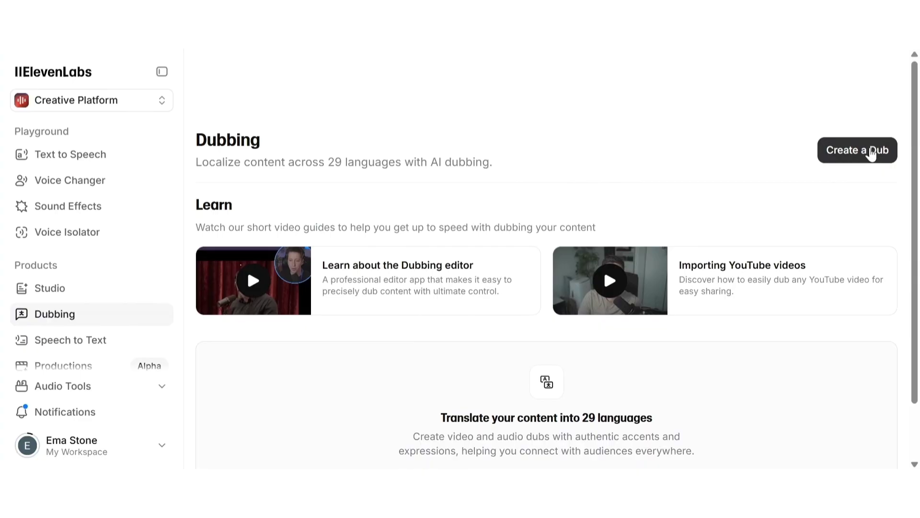
left_click(844, 158)
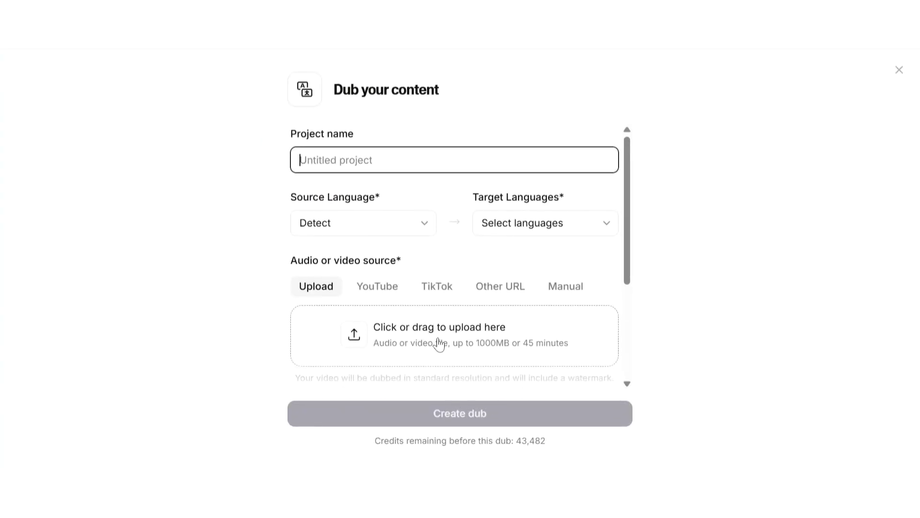
Clear the stray letter from the Project name field and check the source language options.
type("U")
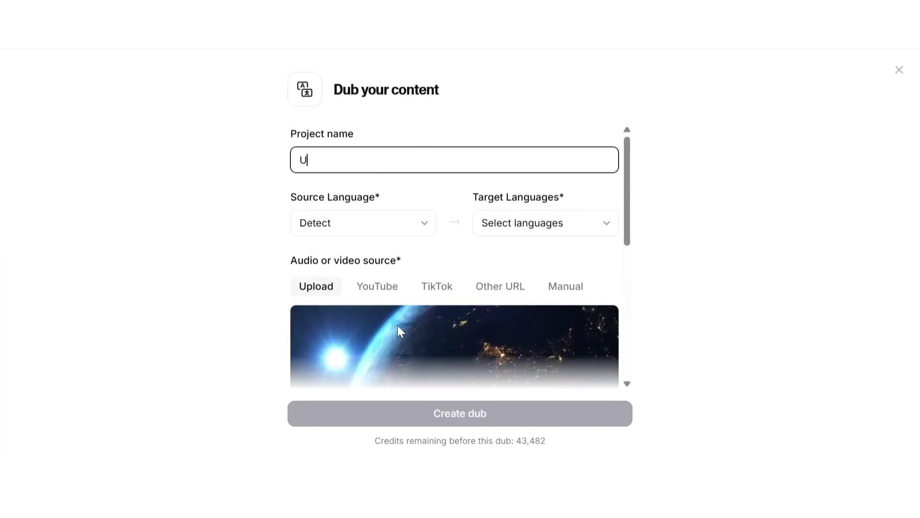
key("BackSpace")
scroll(398, 325, "down", 5)
scroll(399, 268, "up", 4)
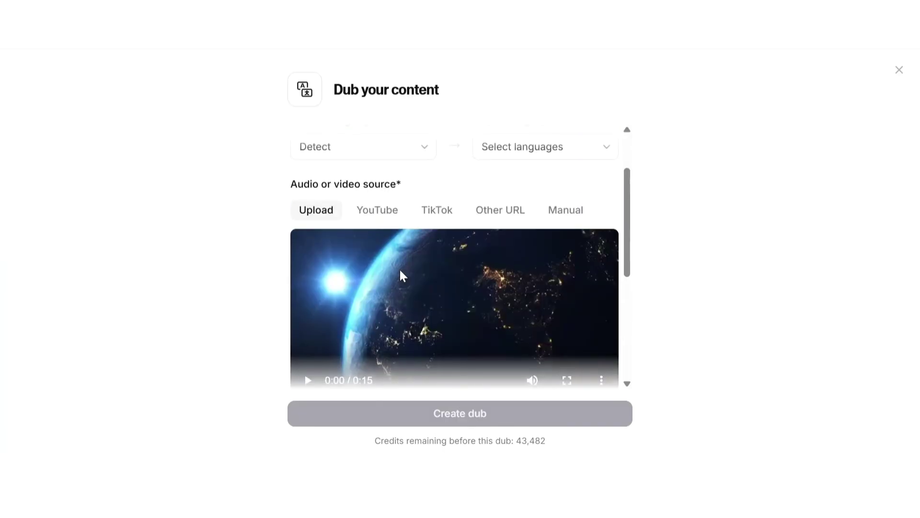
scroll(439, 295, "up", 1)
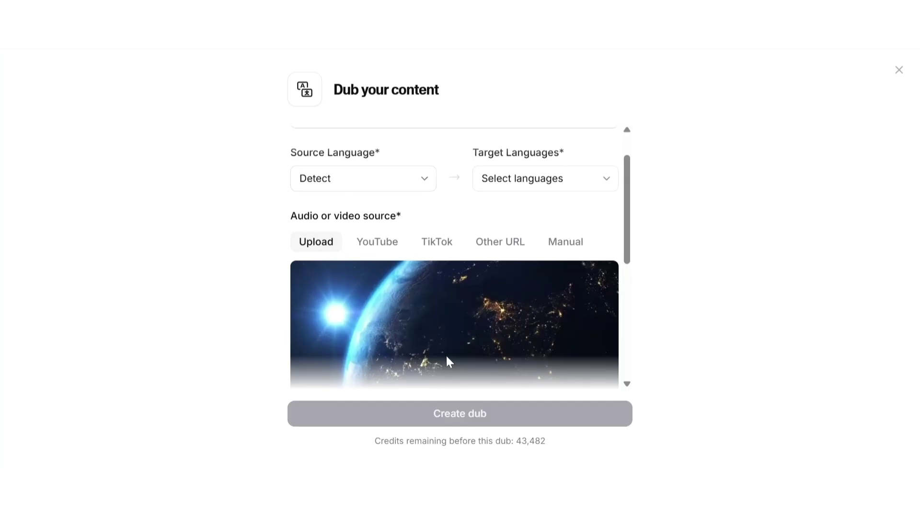
left_click(388, 178)
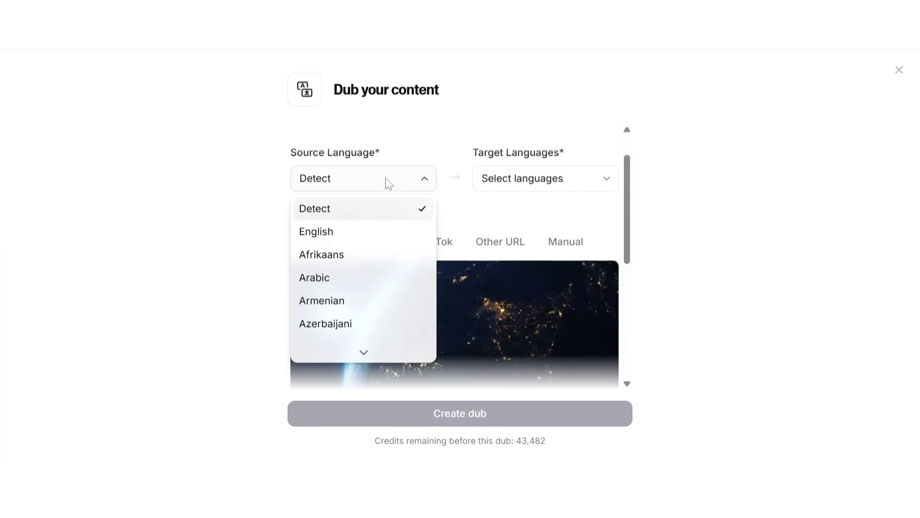
Keep the source language on Detect and add French as a target language.
left_click(383, 219)
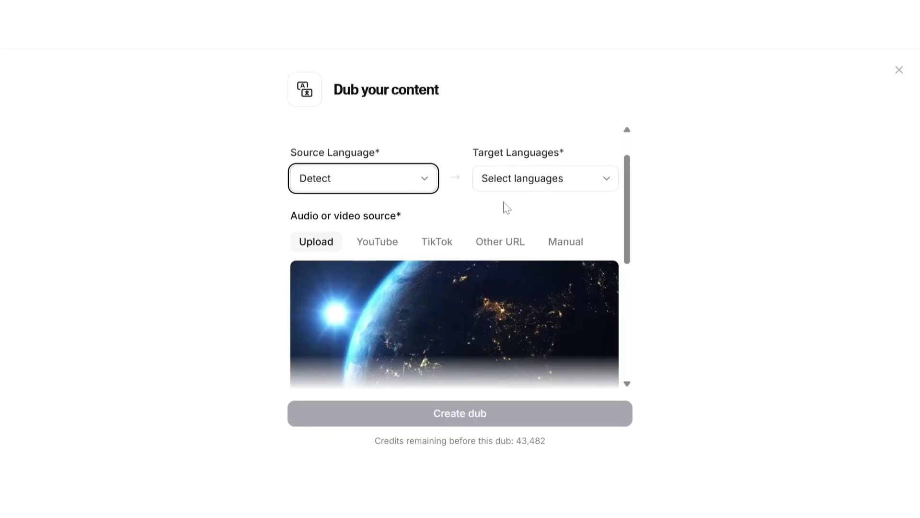
left_click(516, 189)
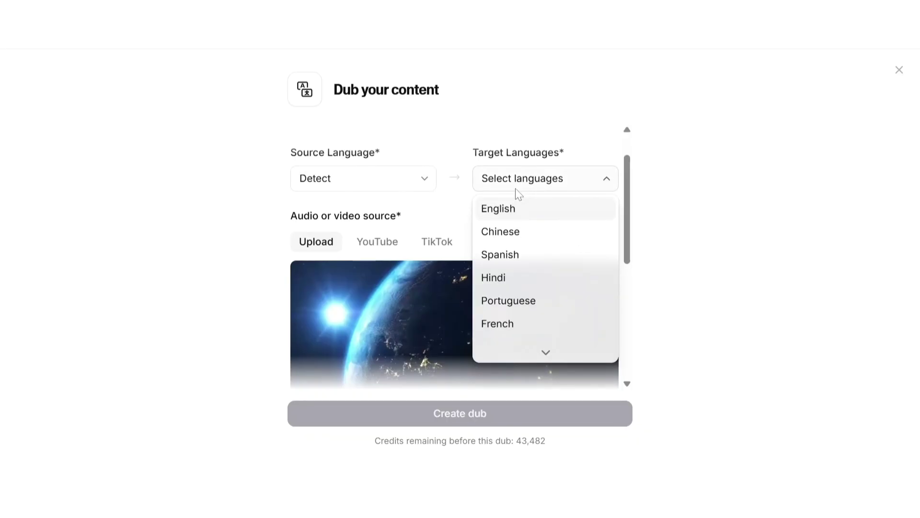
key("f")
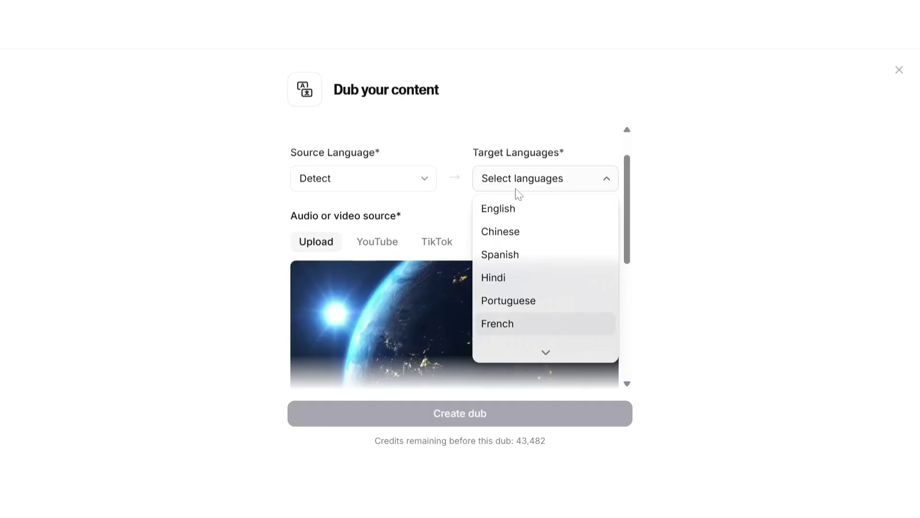
key("Return")
key("Escape")
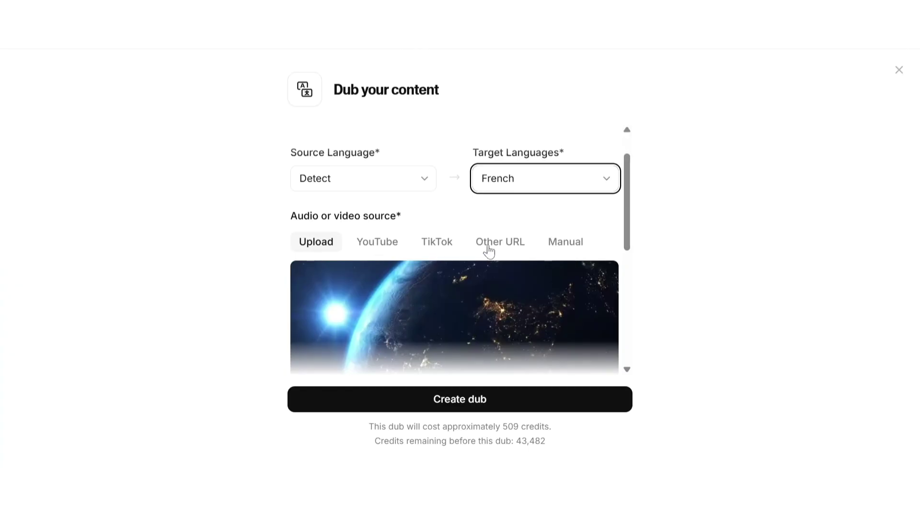
Confirm Portuguese and French as targets and start dubbing earth.mp4.
left_click(722, 350)
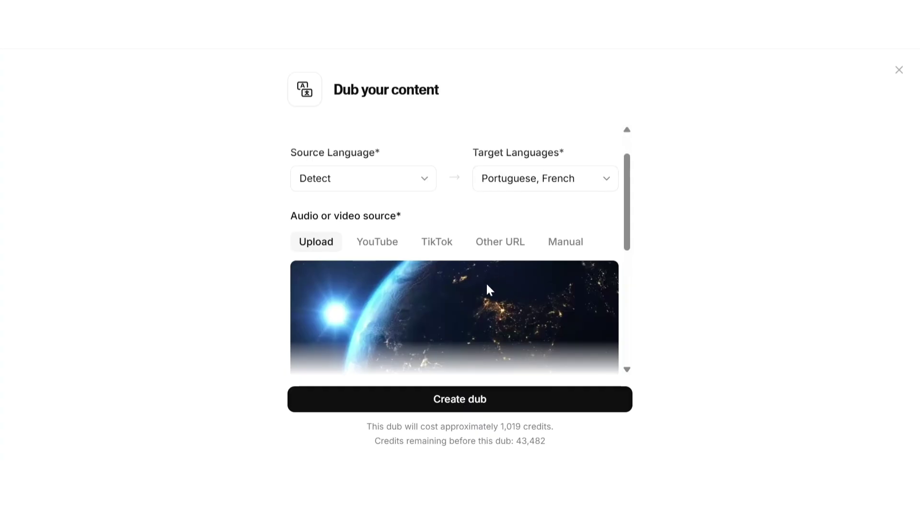
scroll(486, 288, "down", 1)
scroll(487, 289, "up", 2)
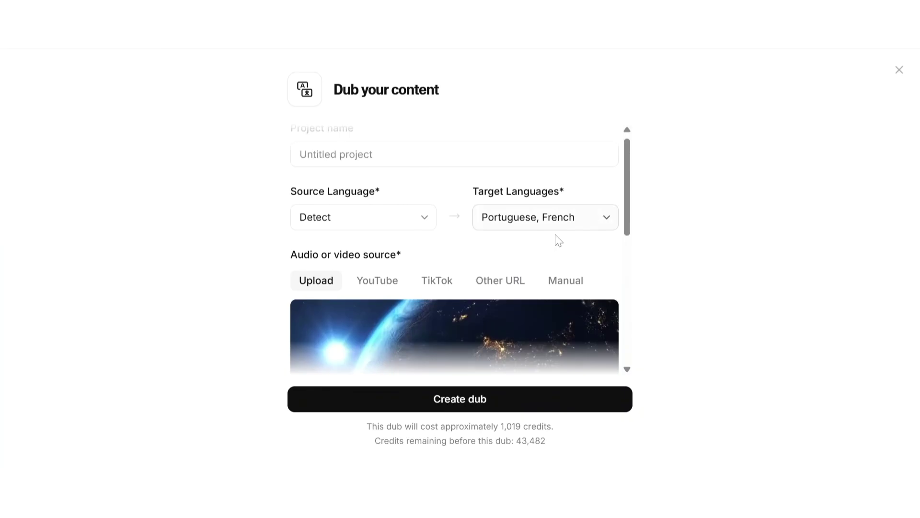
scroll(499, 295, "down", 3)
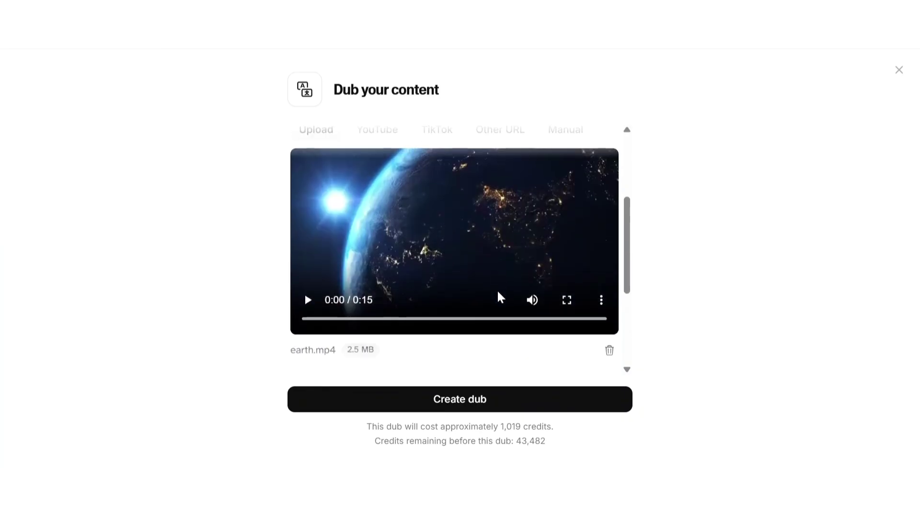
left_click(464, 400)
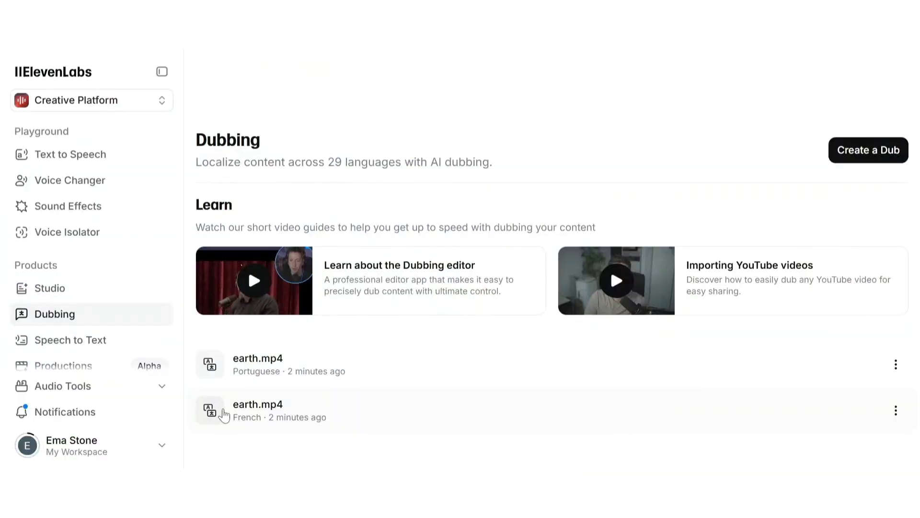
Review the French earth.mp4 dub's details (509 credits used), then close it and its options menu.
left_click(225, 414)
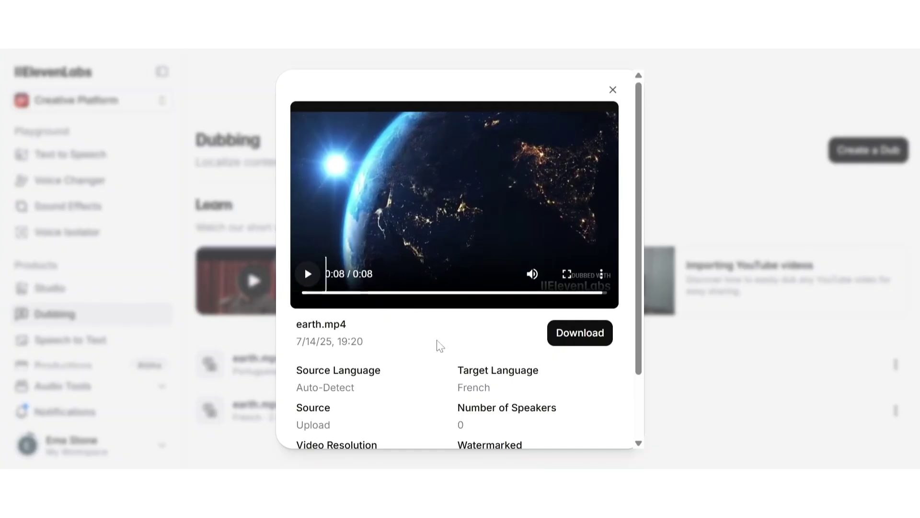
scroll(477, 422, "down", 2)
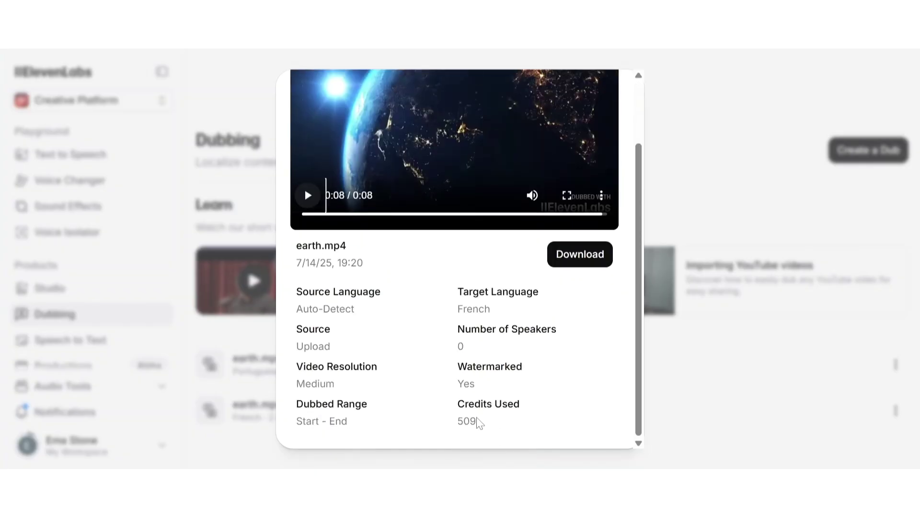
scroll(479, 422, "up", 1)
scroll(479, 422, "down", 1)
scroll(542, 365, "up", 2)
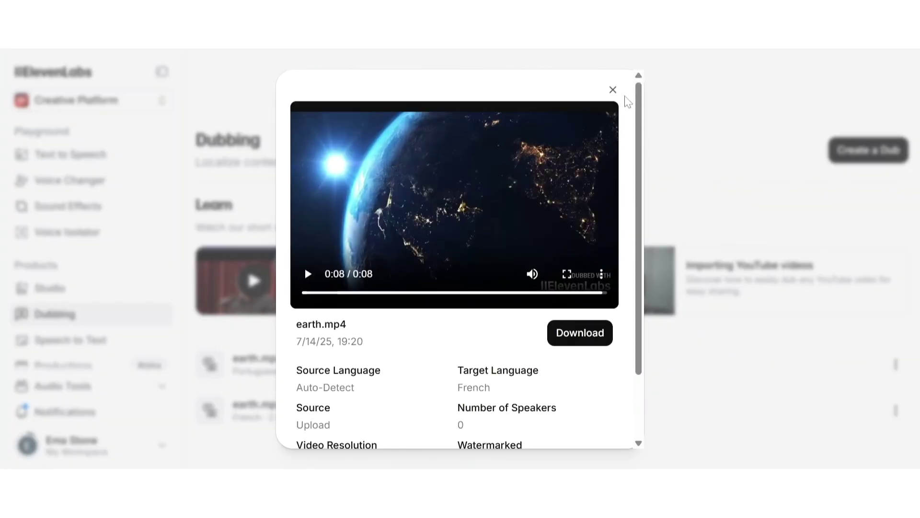
left_click(613, 91)
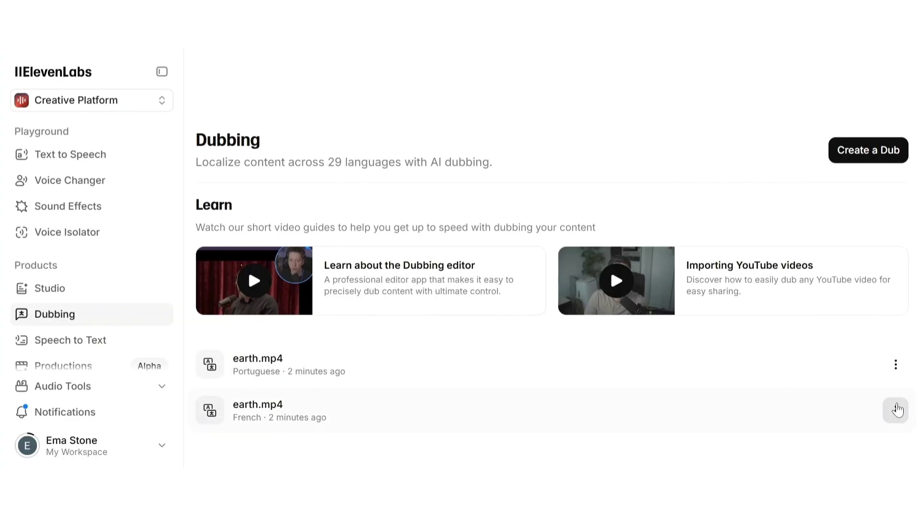
left_click(896, 410)
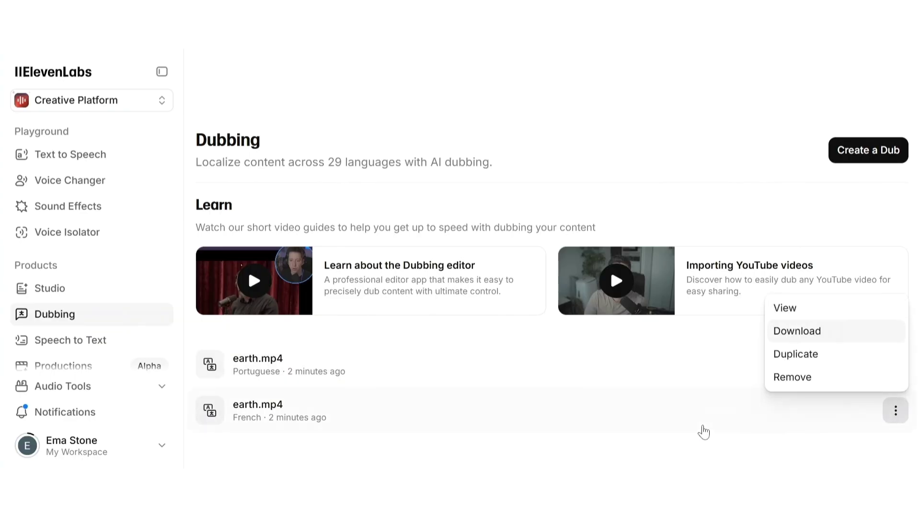
left_click(715, 450)
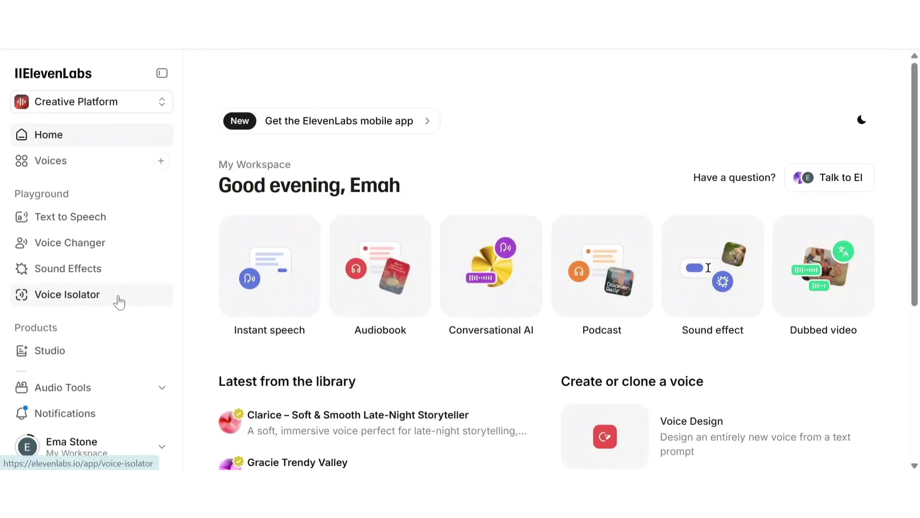
Load the 20-second New Recording 2.m4a into Voice Changer and play the original.
scroll(119, 300, "down", 3)
scroll(120, 301, "up", 1)
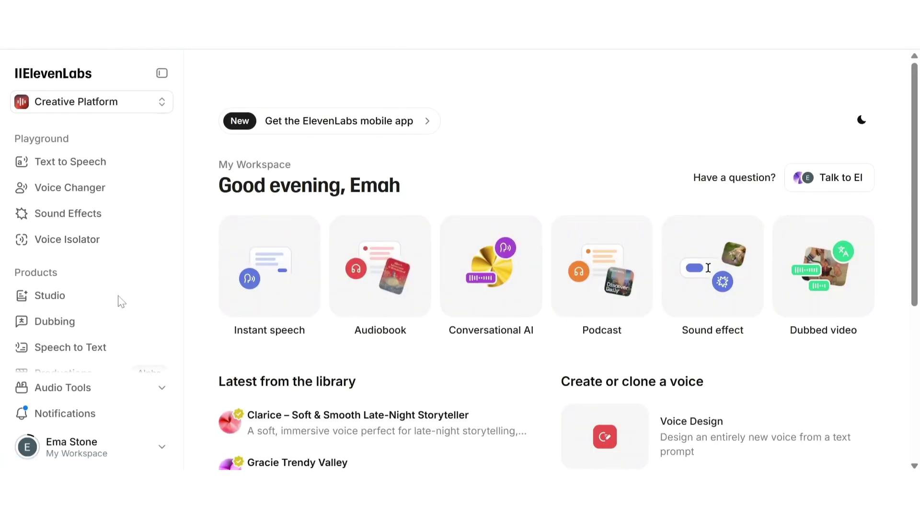
left_click(71, 189)
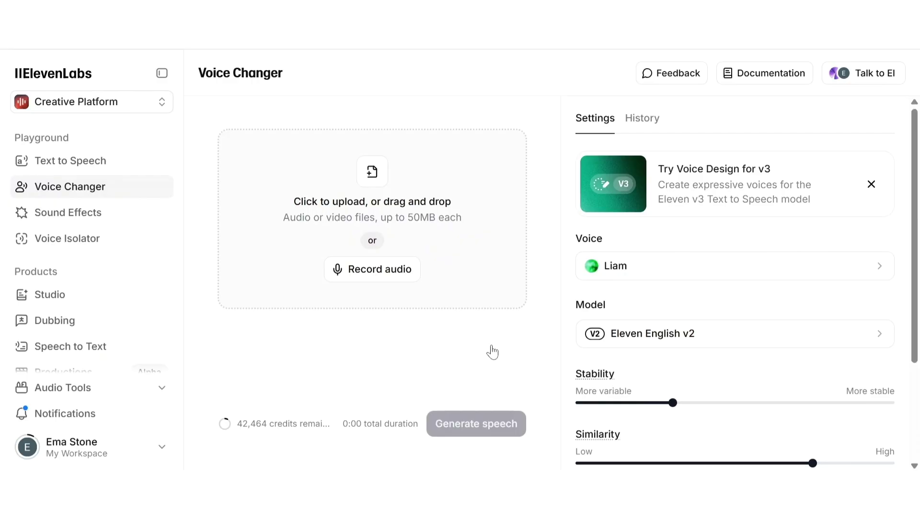
left_click_drag(483, 273, 456, 230)
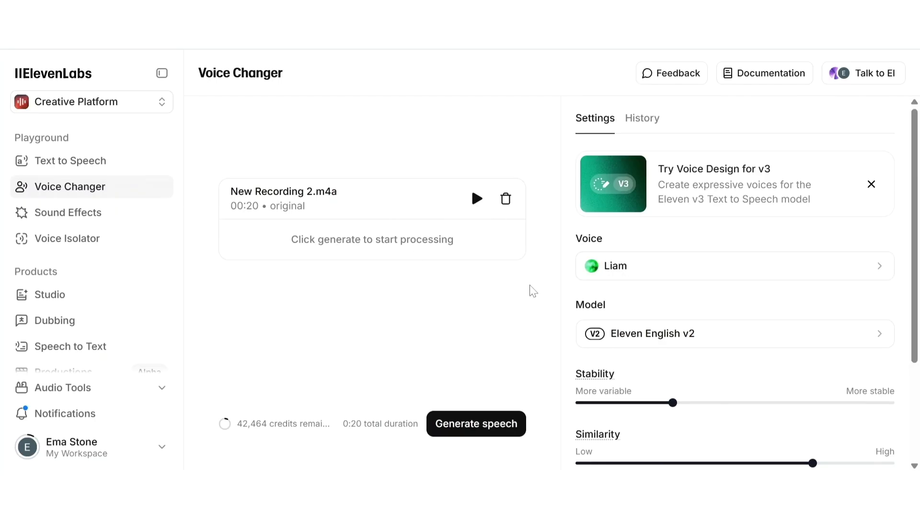
left_click(477, 199)
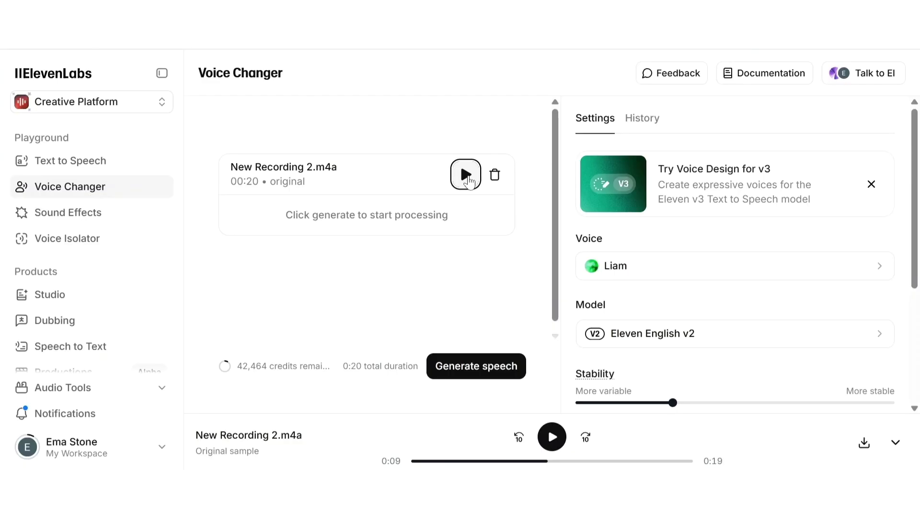
Raise Style Exaggeration to about 47% and convert the recording into Liam's voice.
scroll(729, 319, "down", 4)
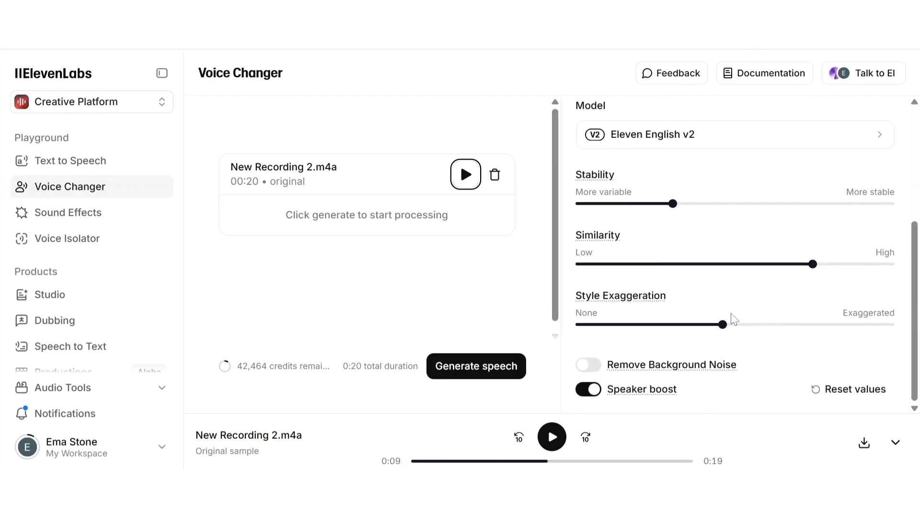
scroll(631, 233, "up", 2)
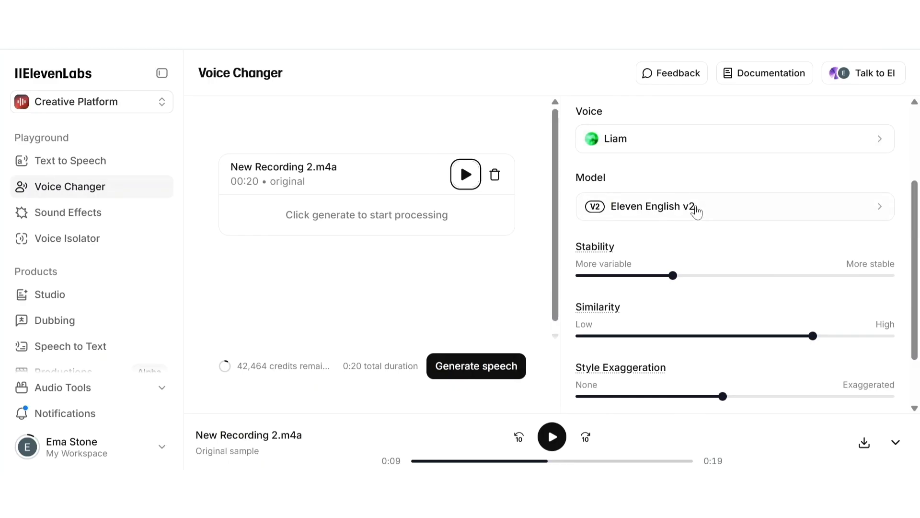
scroll(699, 254, "down", 2)
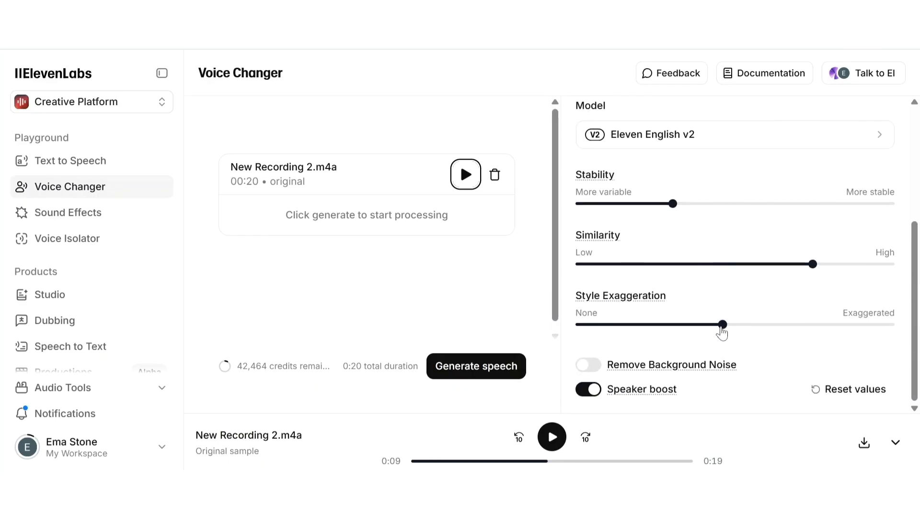
left_click_drag(722, 326, 727, 328)
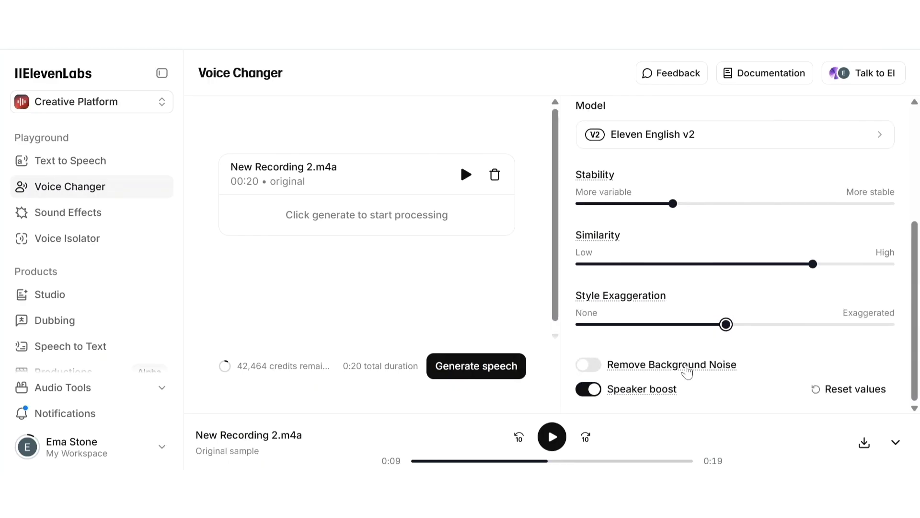
left_click(477, 366)
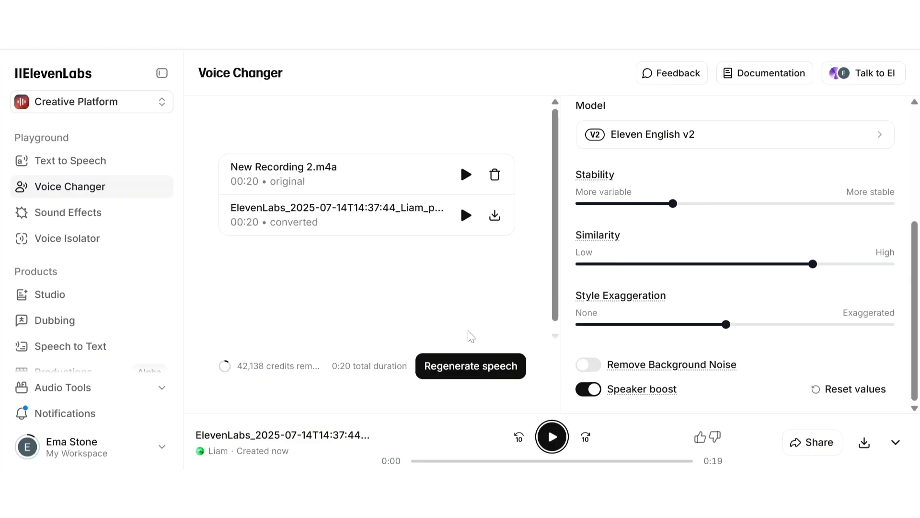
Scroll through the Voice Changer settings to review the finished 20-second Liam conversion.
scroll(697, 210, "up", 2)
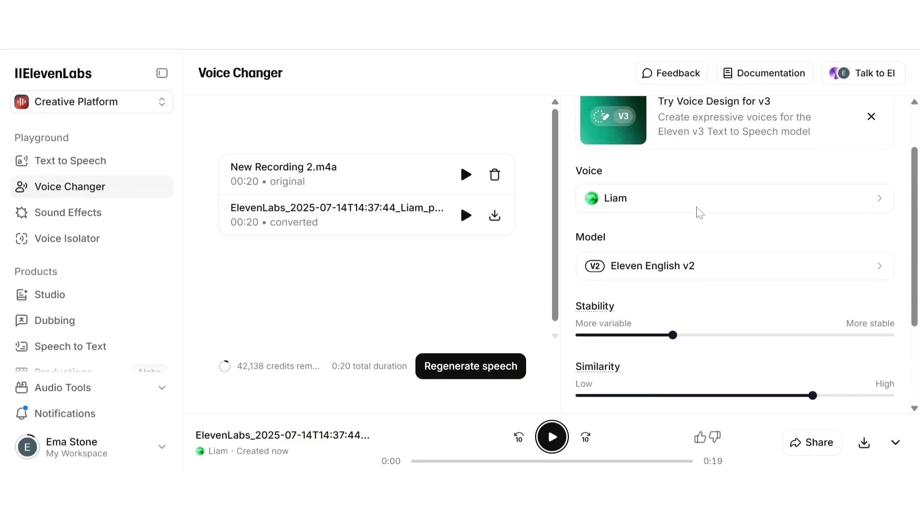
scroll(700, 213, "down", 2)
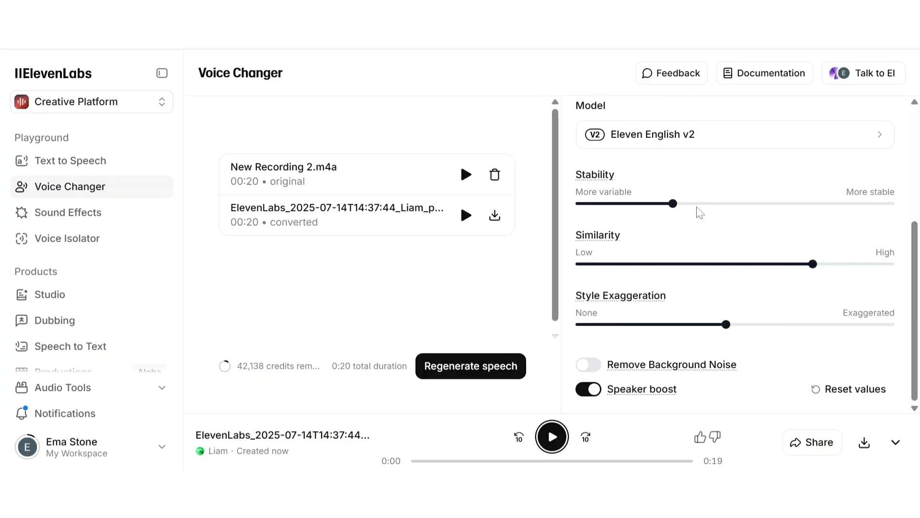
scroll(699, 212, "up", 3)
scroll(698, 212, "down", 3)
scroll(707, 154, "up", 2)
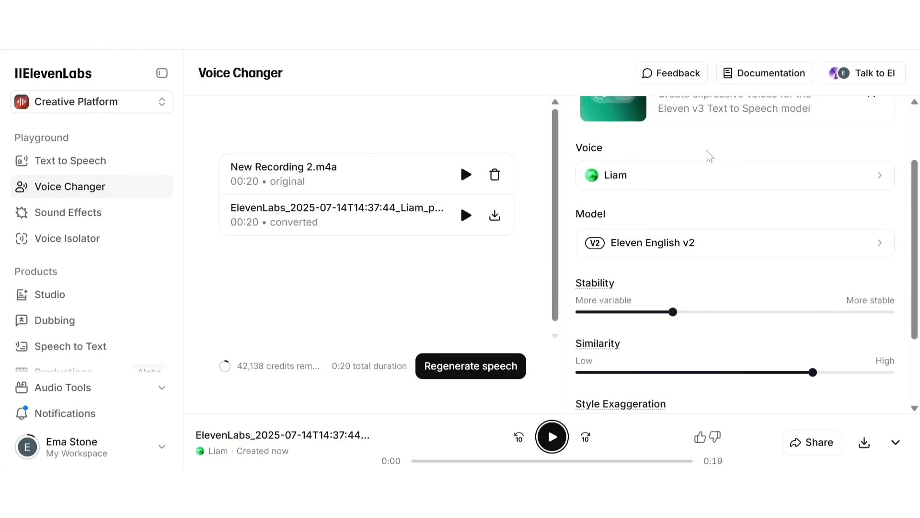
scroll(709, 155, "up", 2)
scroll(704, 154, "down", 2)
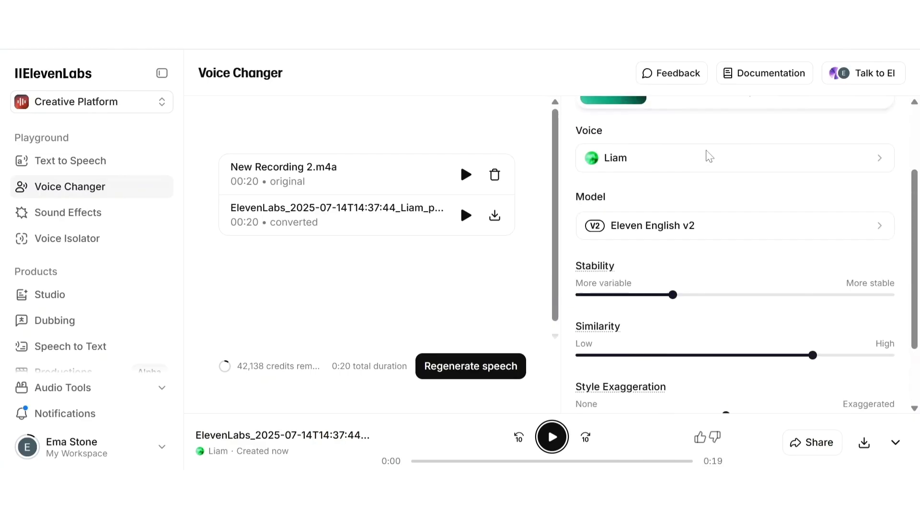
scroll(705, 154, "up", 1)
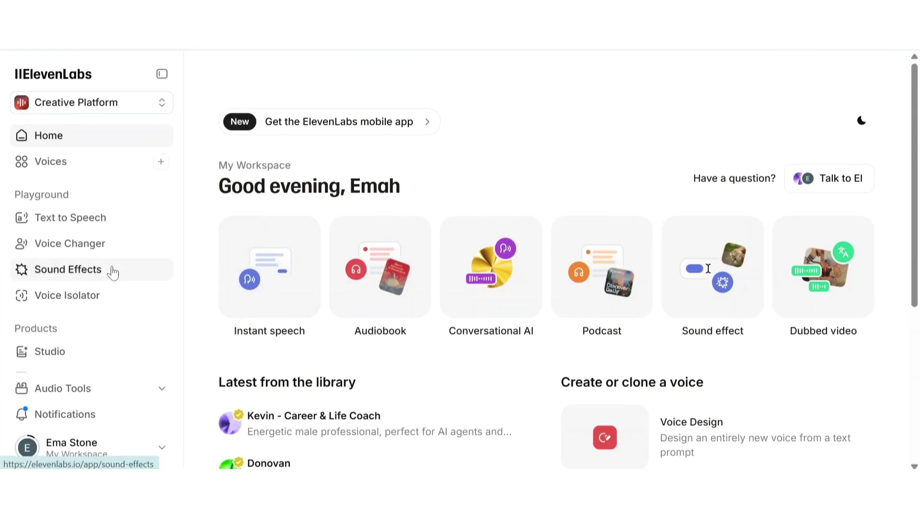
Generate sound effects in Sound Effects from the prompt 'soft rain with distant thunder'.
left_click(113, 272)
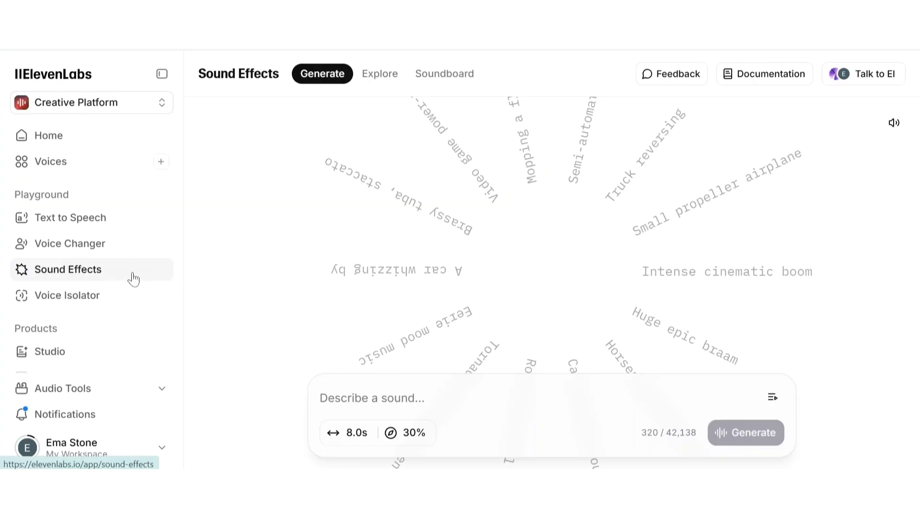
type("ц")
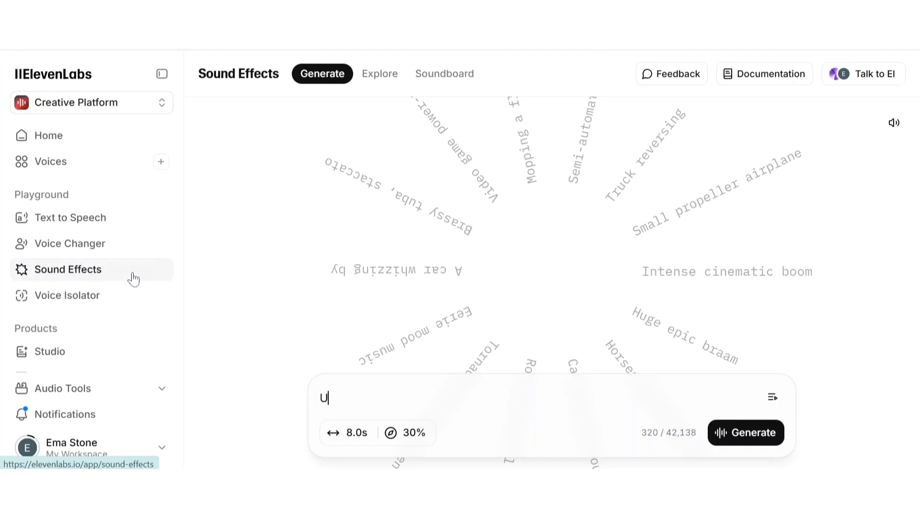
key("BackSpace")
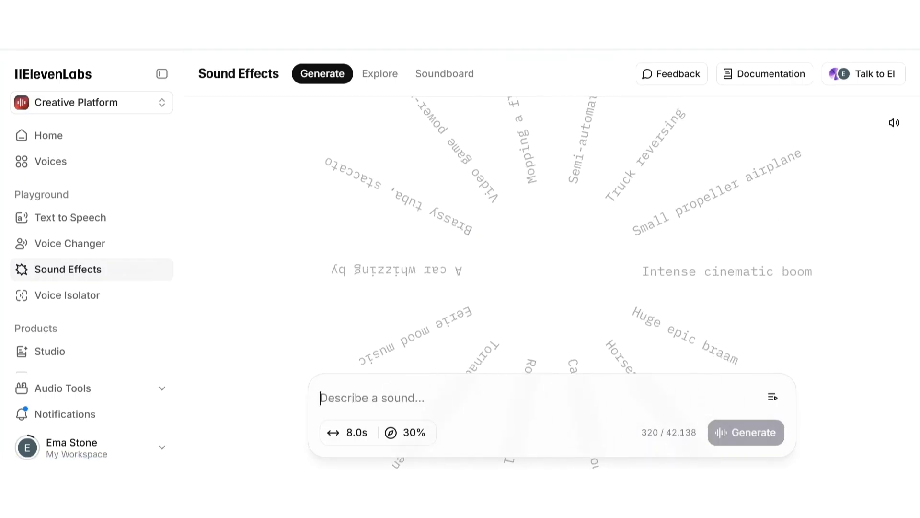
type("soft rain with distant thunder")
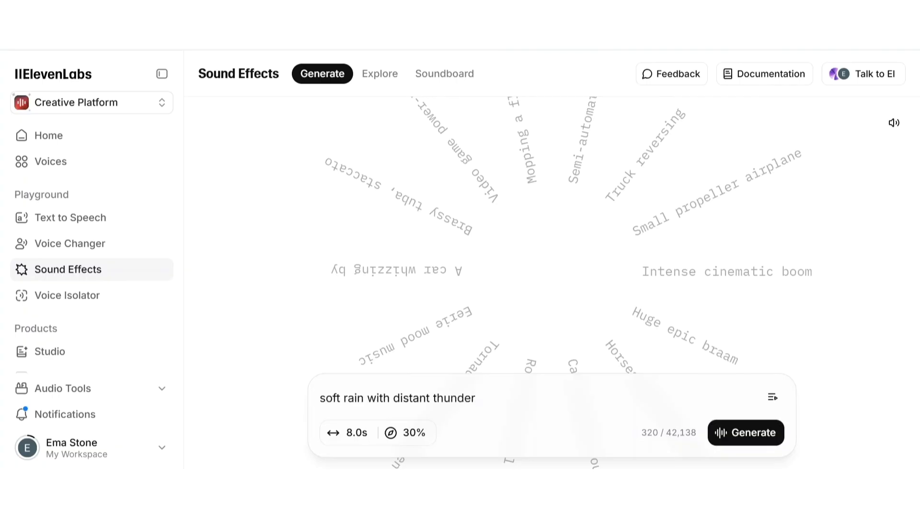
left_click(759, 435)
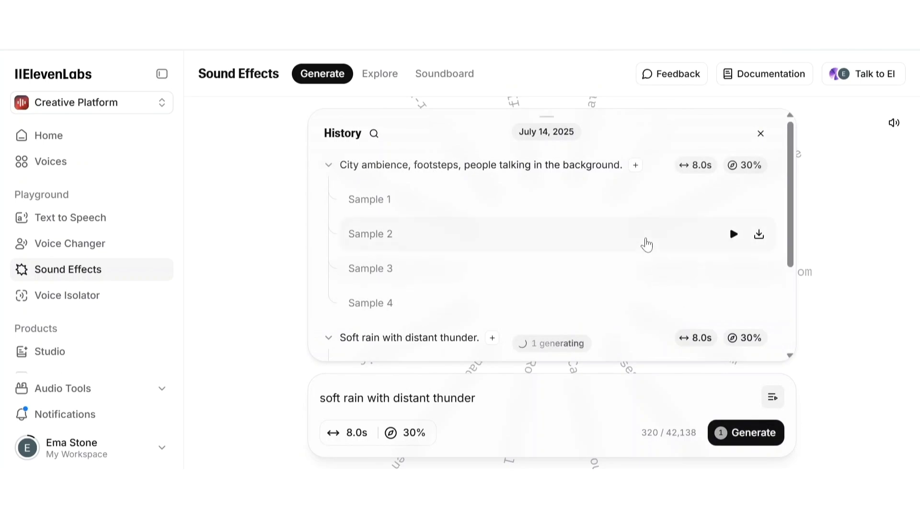
Play all four soft rain samples, then select the city ambience prompt text.
scroll(647, 243, "down", 3)
left_click(734, 231)
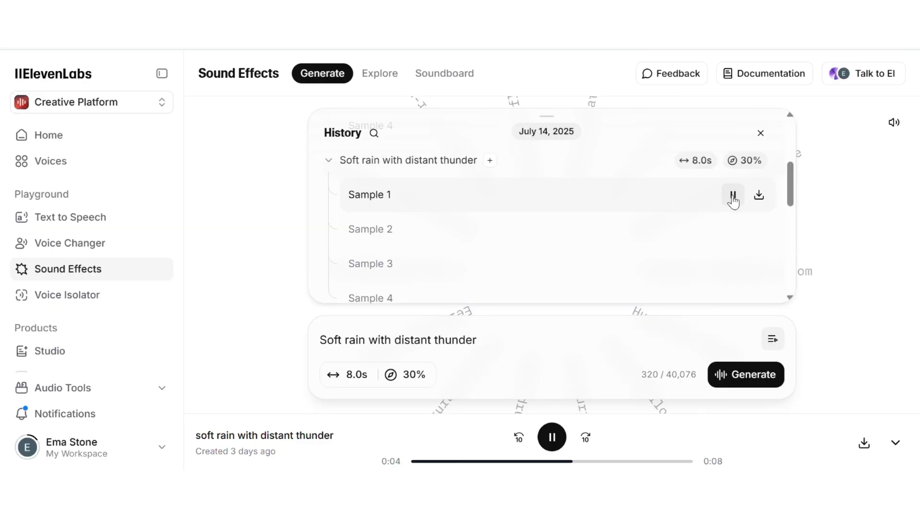
left_click(733, 233)
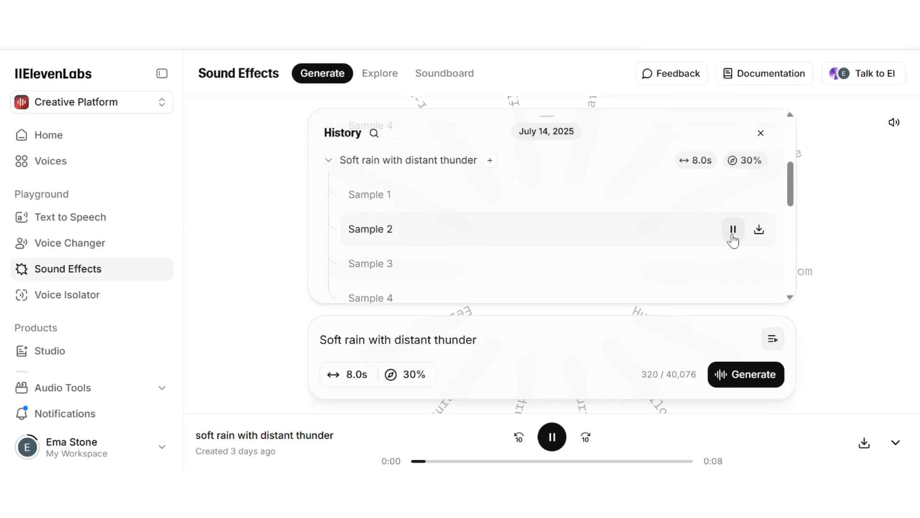
scroll(733, 240, "down", 1)
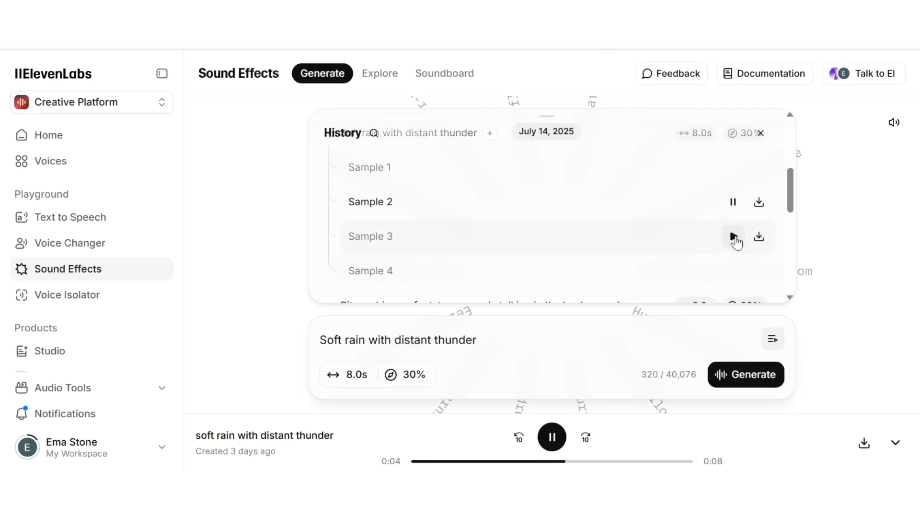
left_click(734, 236)
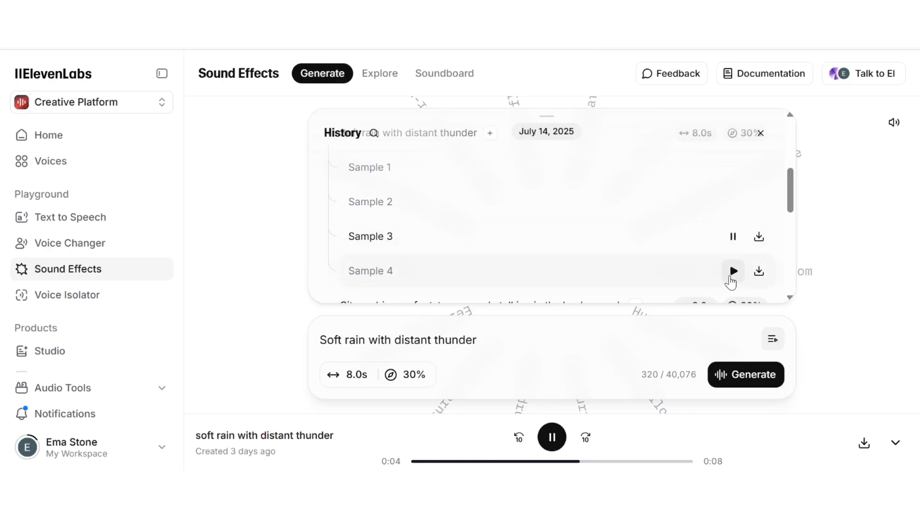
left_click(730, 278)
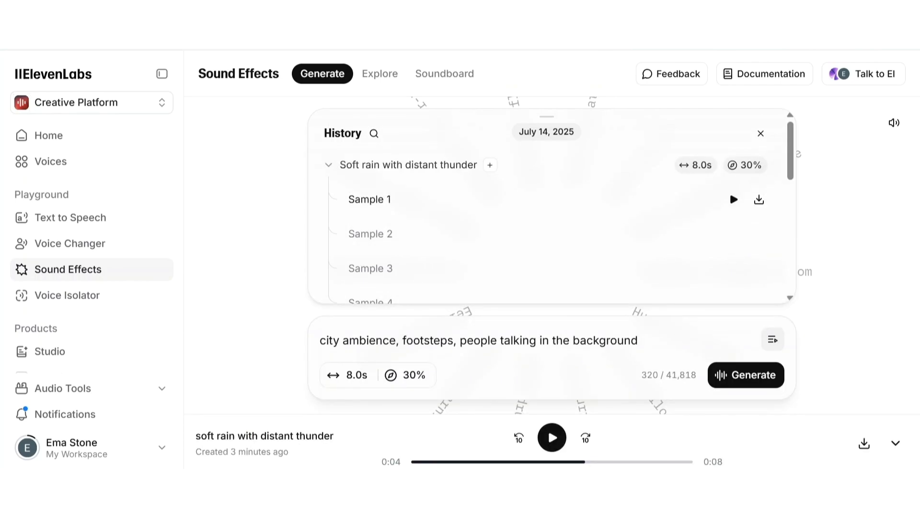
left_click_drag(638, 340, 274, 346)
Generate the city ambience sound effects and play Samples 1 through 4.
left_click(638, 340)
left_click(733, 375)
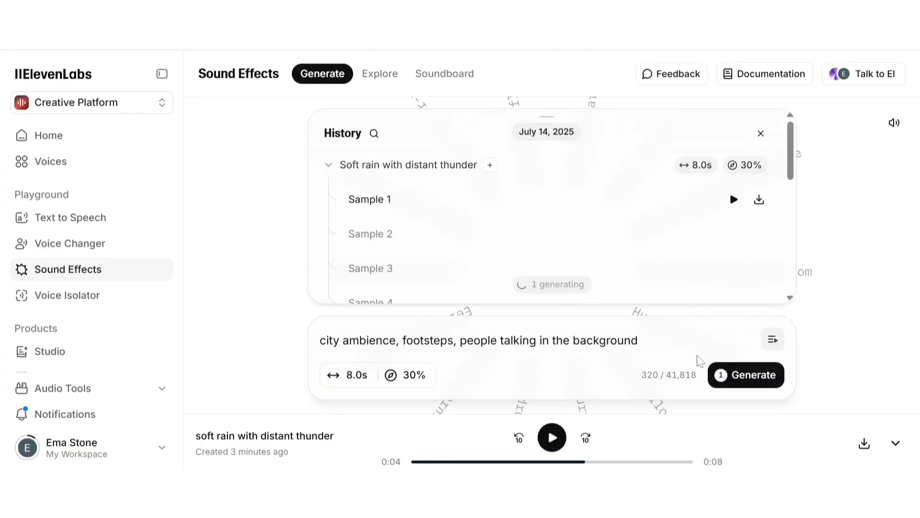
scroll(539, 241, "down", 5)
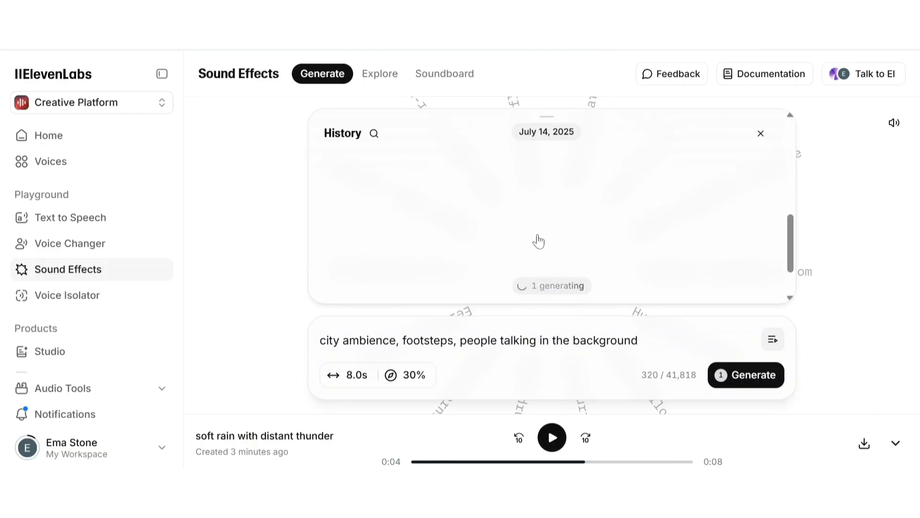
scroll(539, 241, "down", 3)
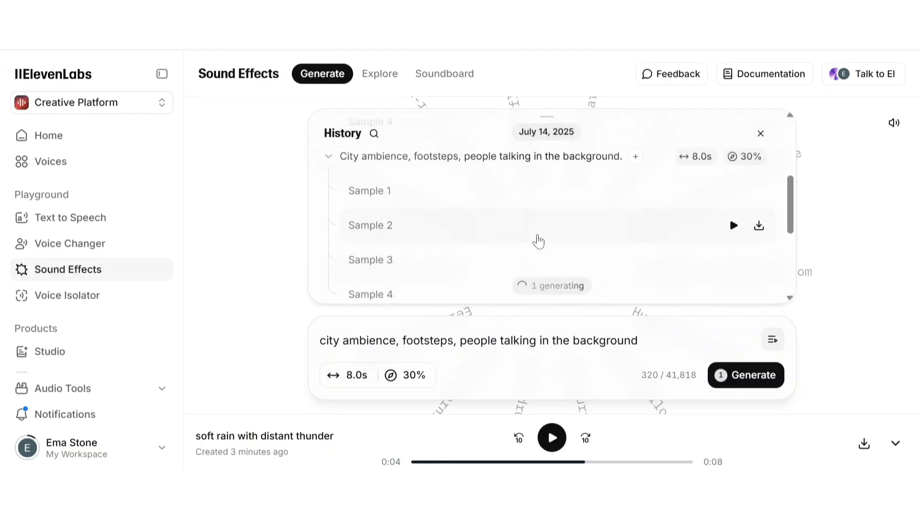
scroll(538, 241, "down", 1)
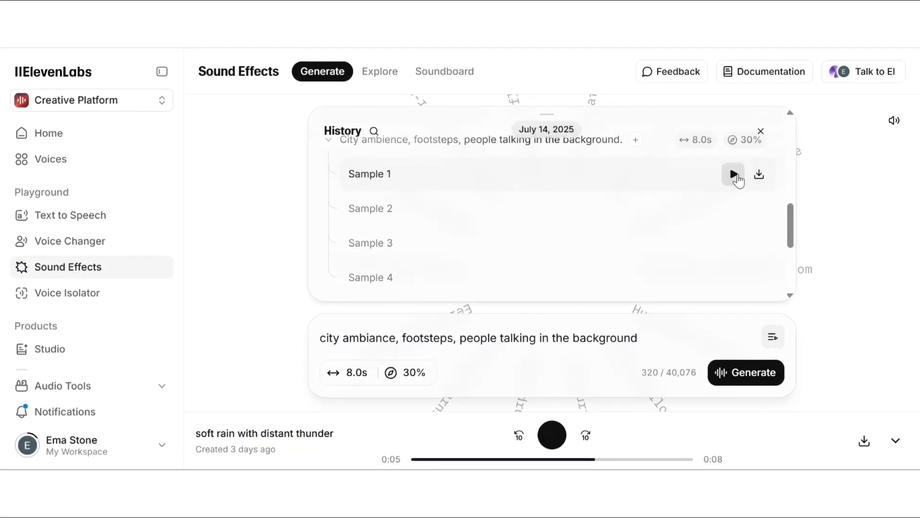
left_click(735, 177)
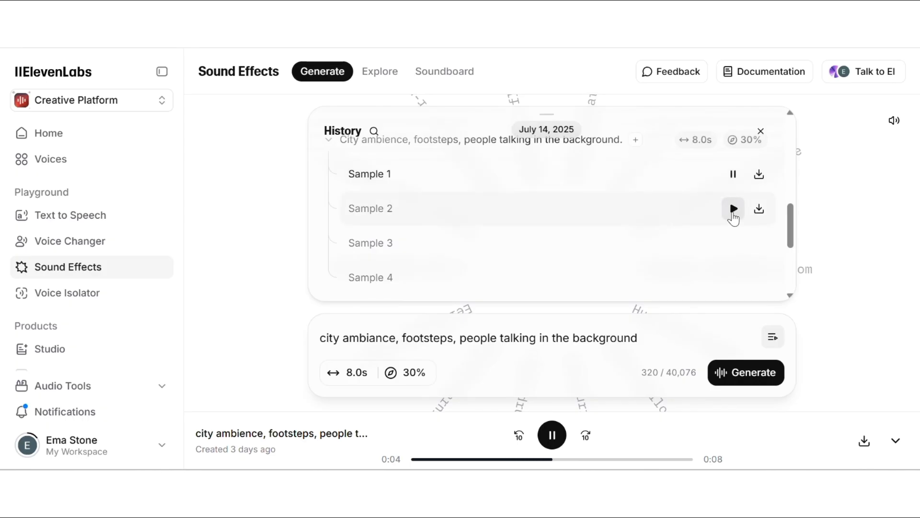
left_click(734, 209)
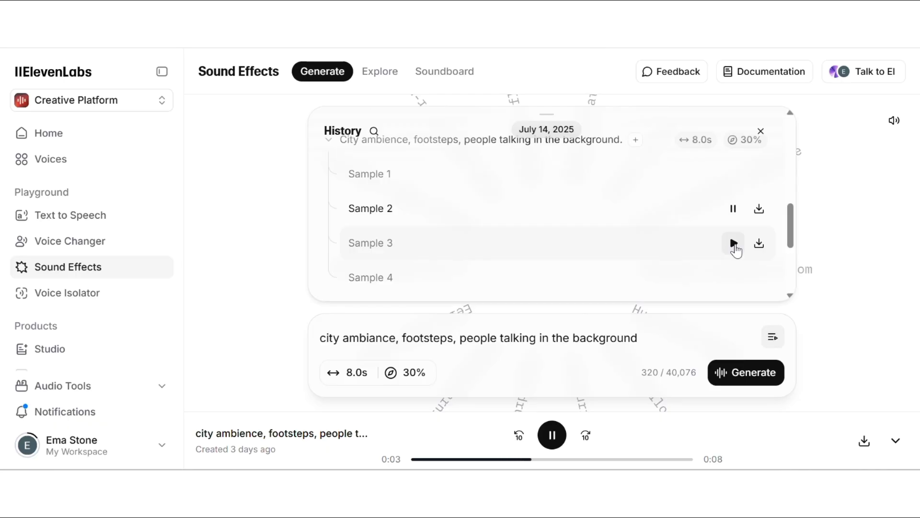
left_click(734, 244)
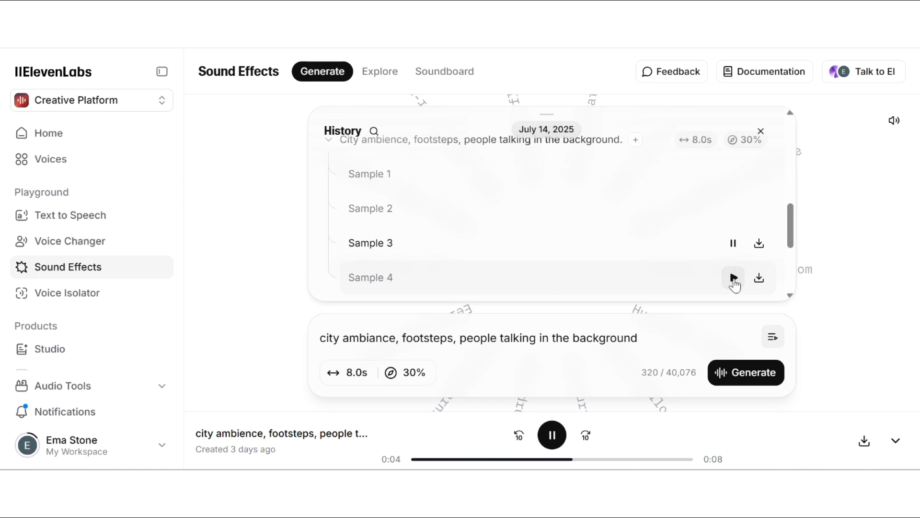
left_click(734, 278)
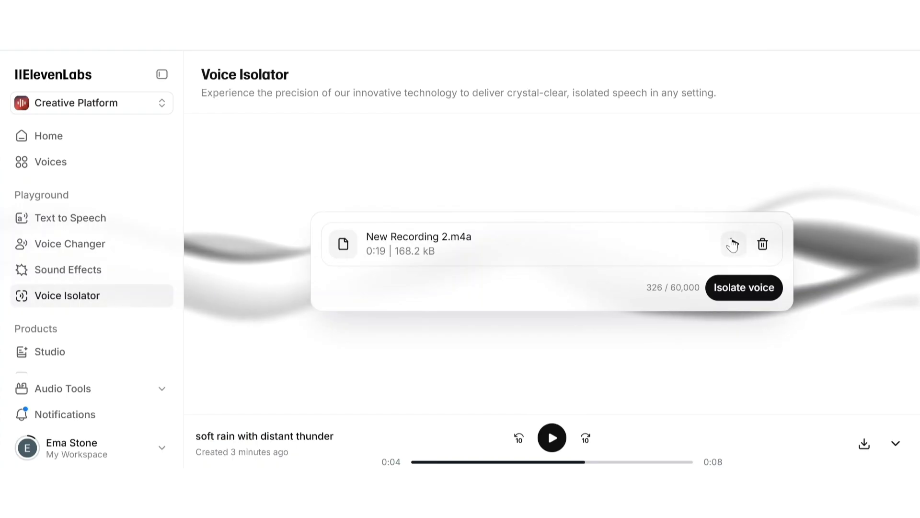
Play back the uploaded New Recording 2.m4a in the Voice Isolator.
left_click(732, 245)
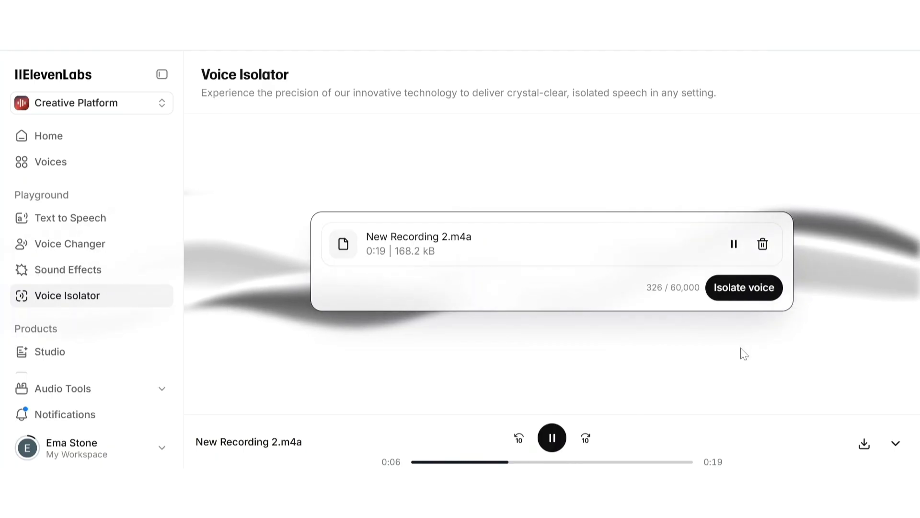
key("Tab")
Isolate the voice in New Recording 2.m4a, then play the isolated mp3 and pause it at 0:08.
left_click(745, 288)
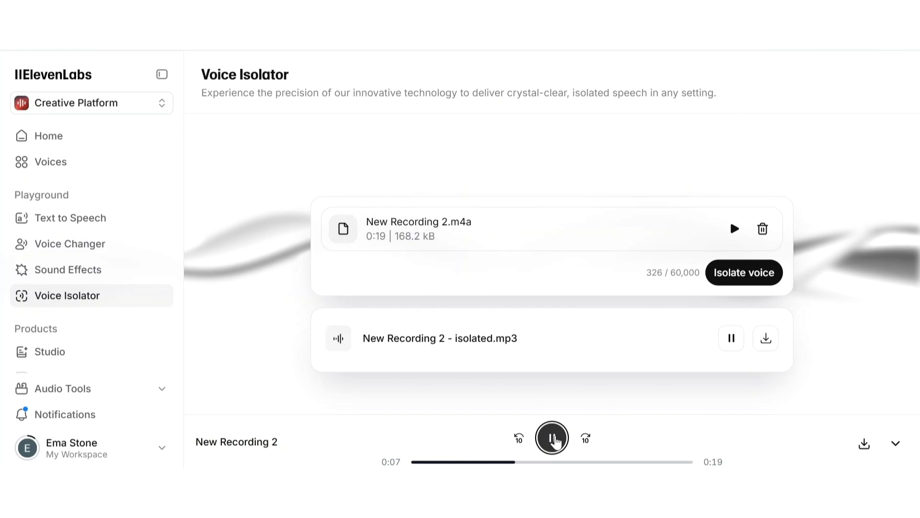
left_click(554, 439)
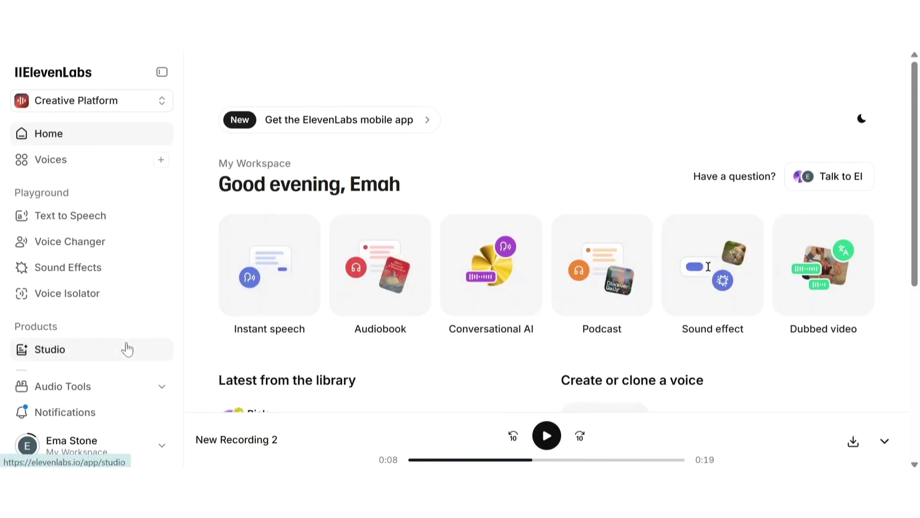
Go to Studio and open the first of the three Untitled Project entries.
left_click(127, 349)
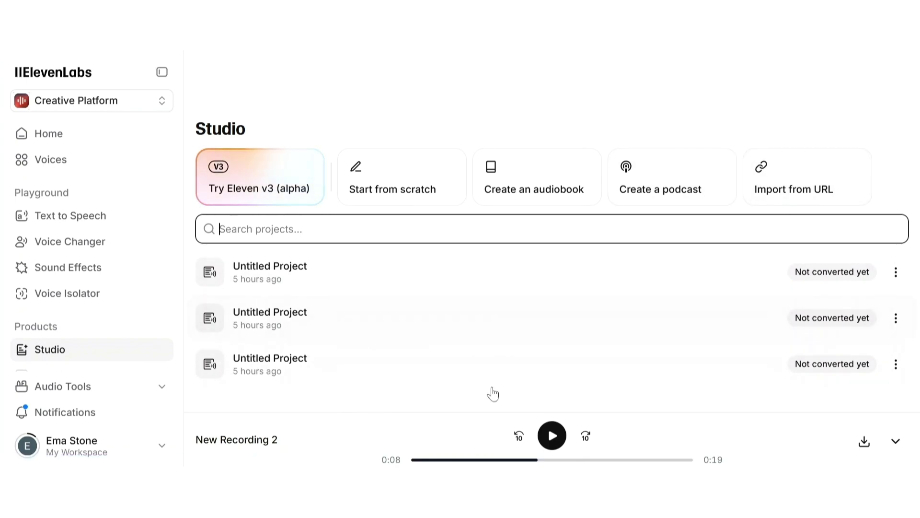
left_click(365, 287)
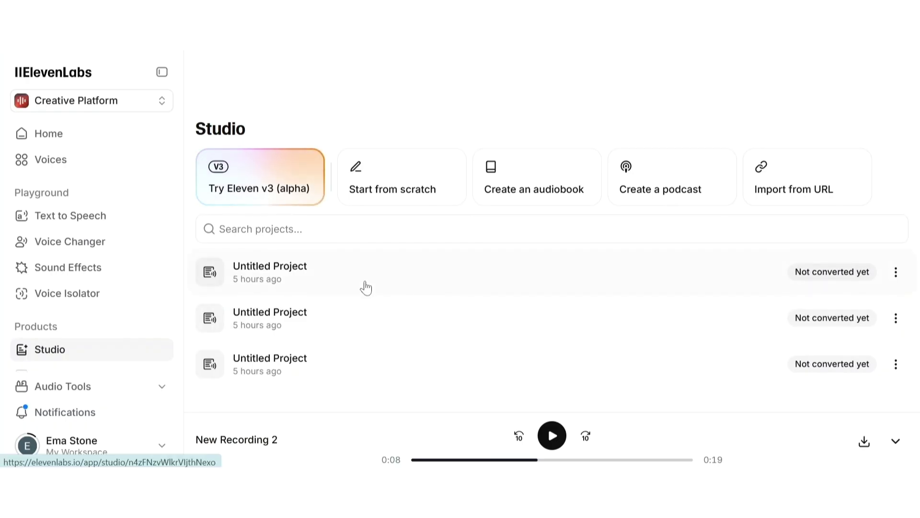
left_click(285, 276)
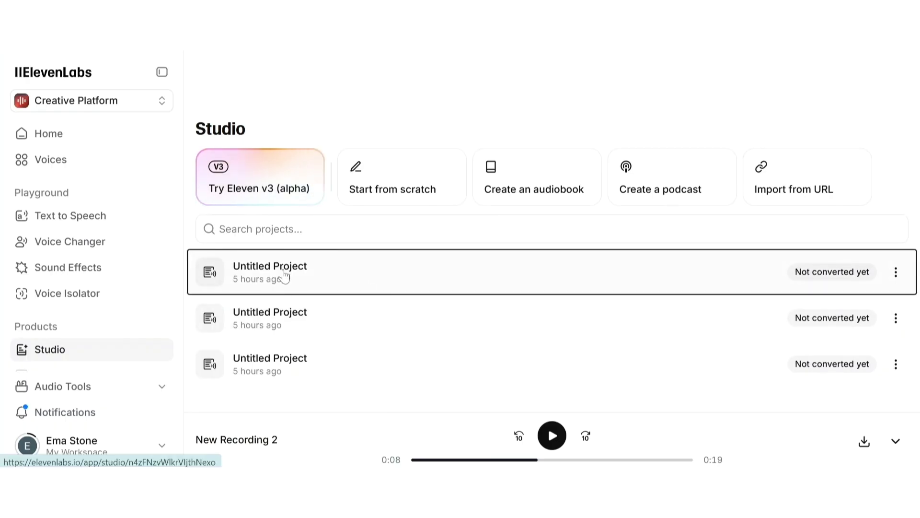
Retitle the Studio project from Untitled Project to 'Podcast'.
left_click(74, 70)
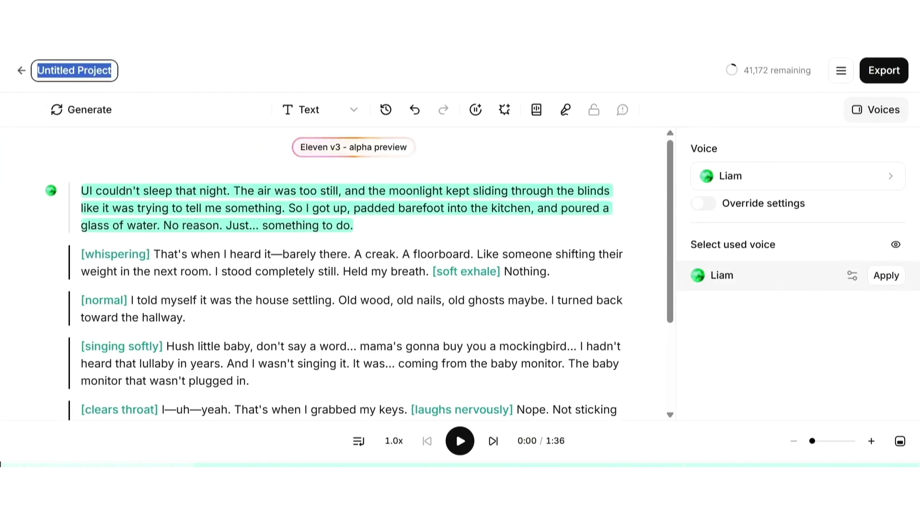
type("Podcast")
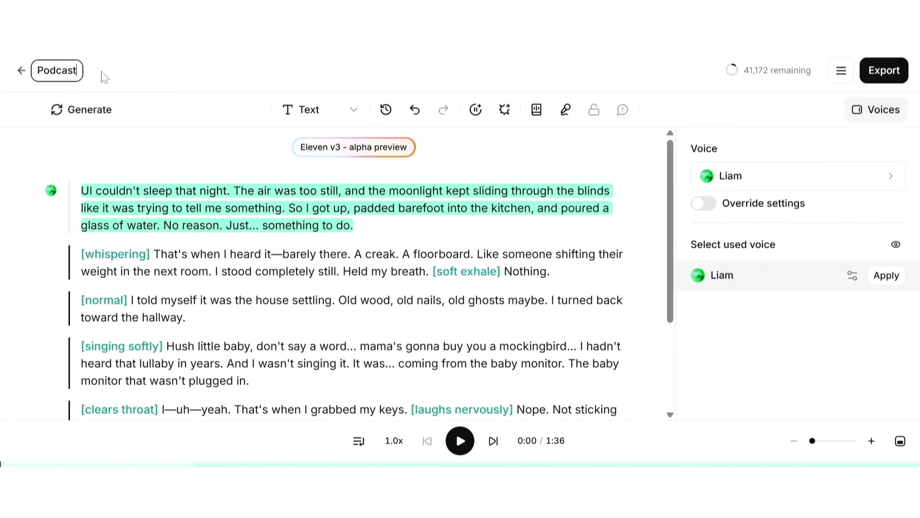
key("Return")
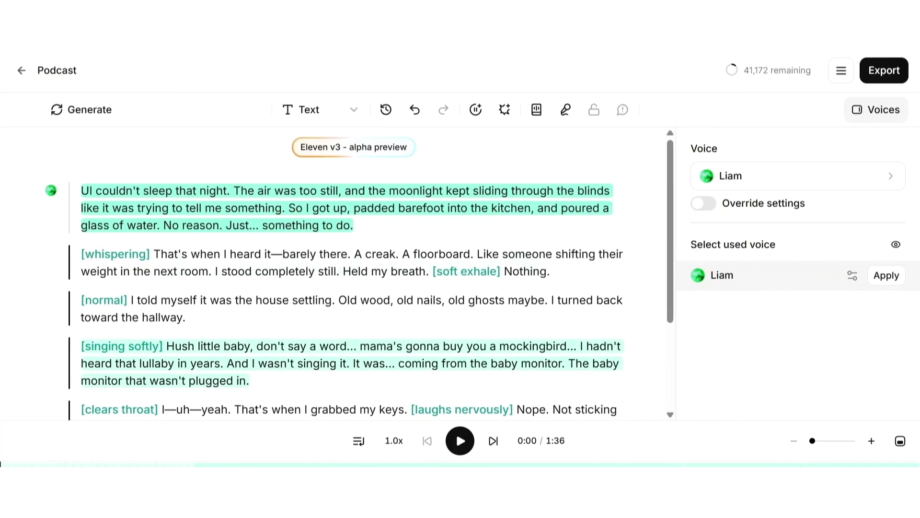
scroll(353, 278, "down", 4)
scroll(352, 278, "up", 4)
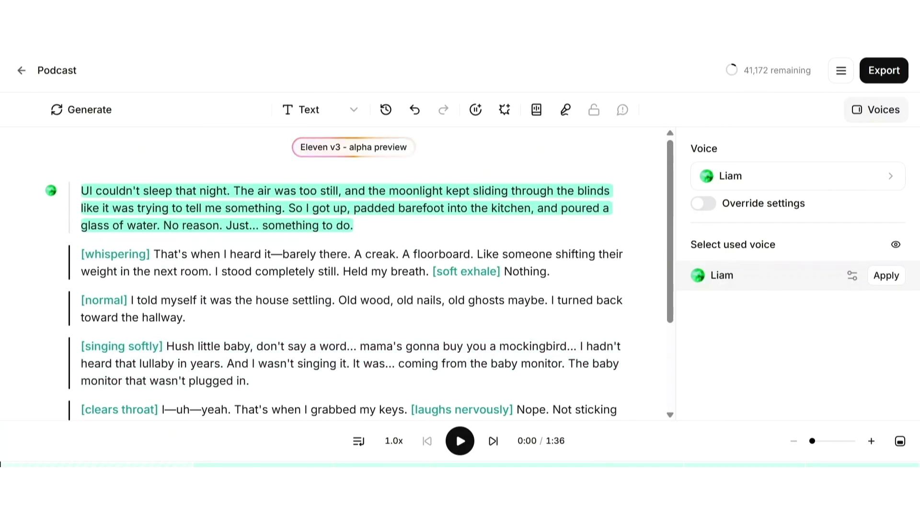
scroll(353, 278, "down", 4)
scroll(352, 278, "up", 4)
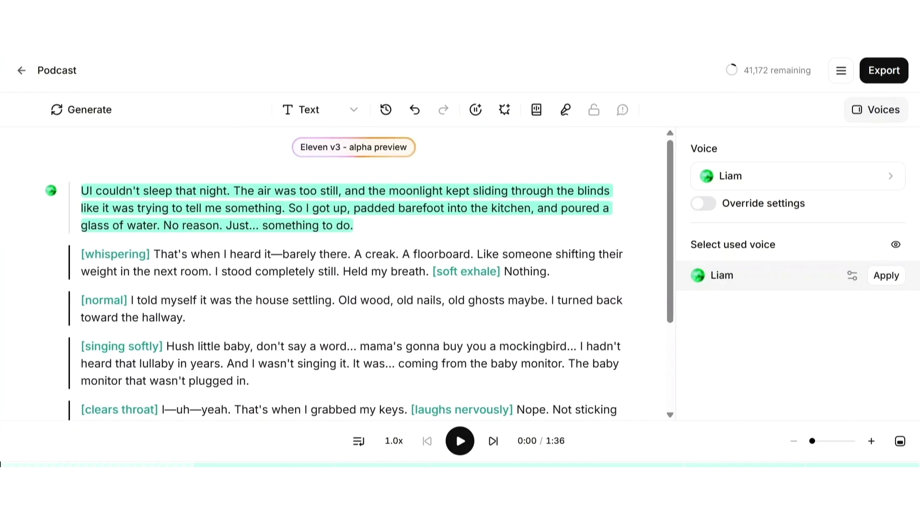
Browse the voice list for the first paragraph, keeping Liam as the voice.
left_click(718, 175)
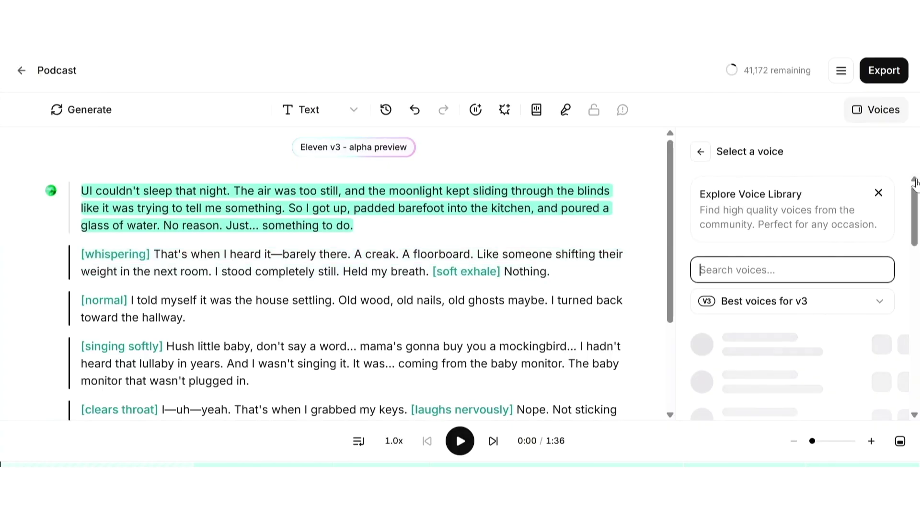
left_click(702, 153)
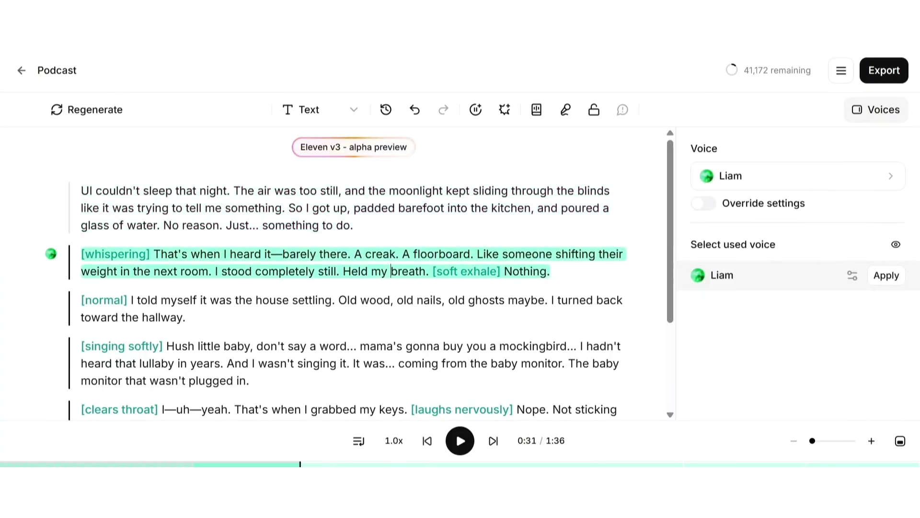
left_click(330, 208)
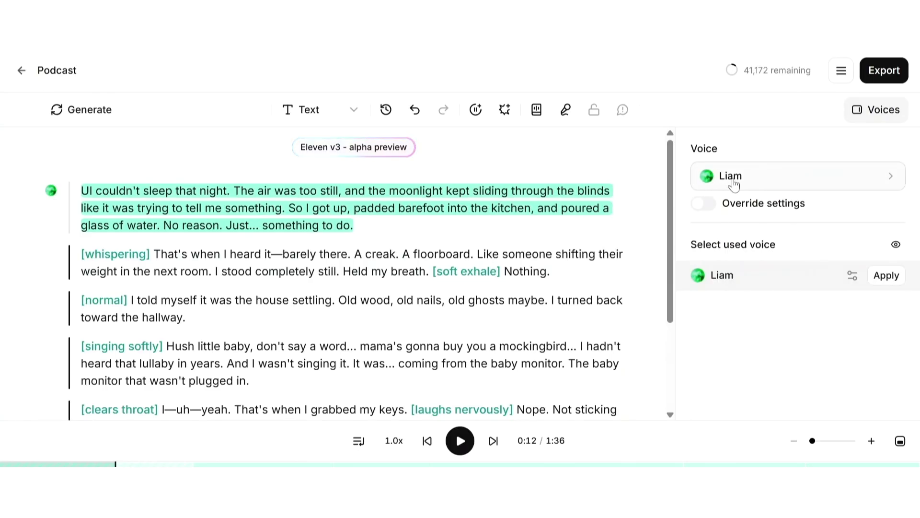
left_click(709, 174)
left_click(702, 153)
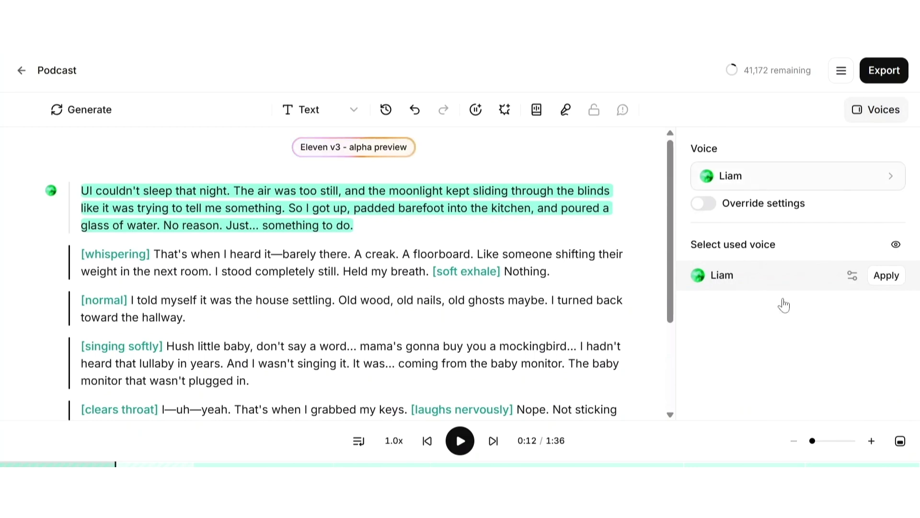
left_click(721, 276)
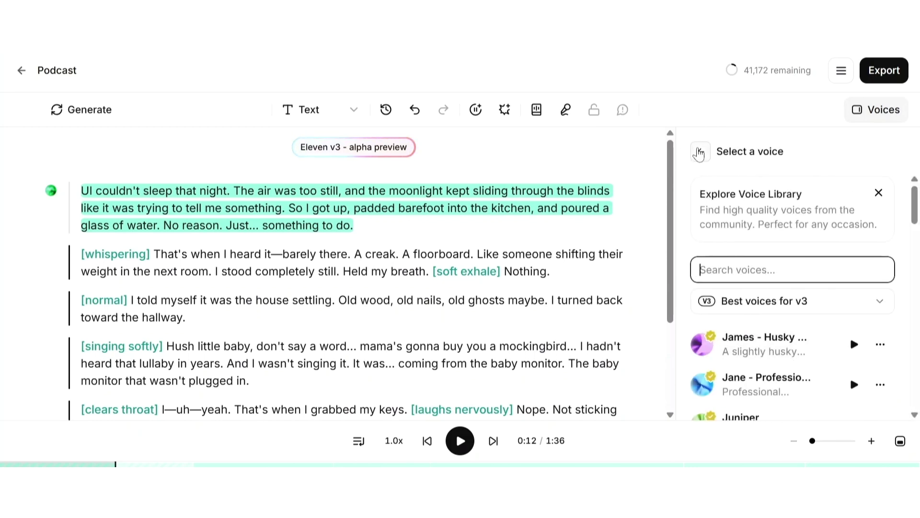
left_click(699, 153)
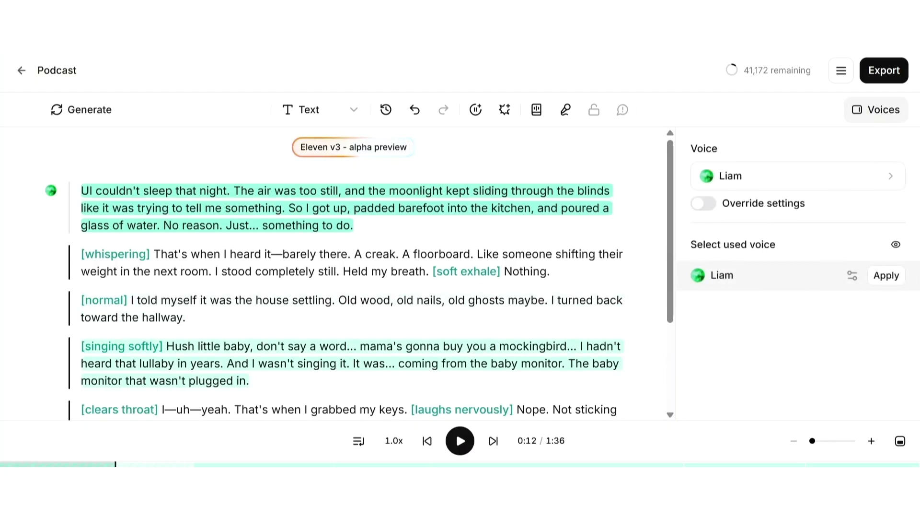
scroll(359, 278, "down", 1)
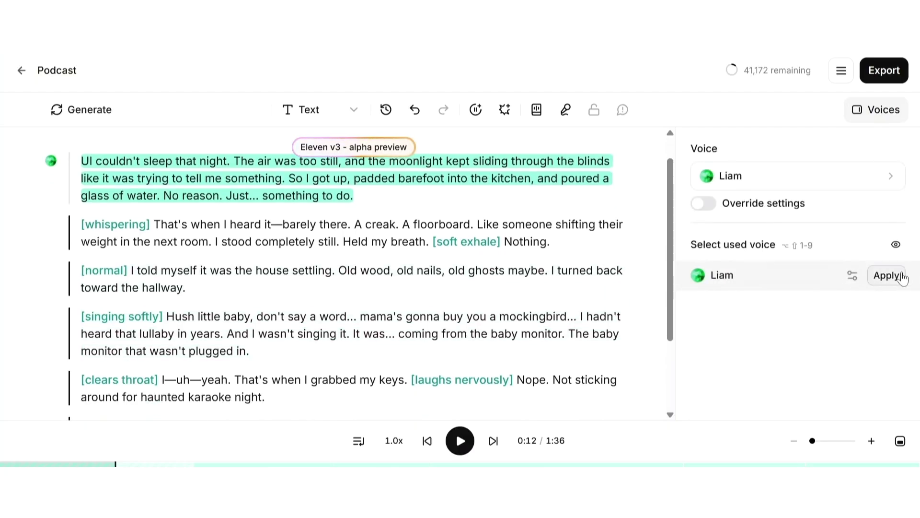
Play the generated Podcast narration from the start through to its end at 1:22.
scroll(635, 301, "up", 1)
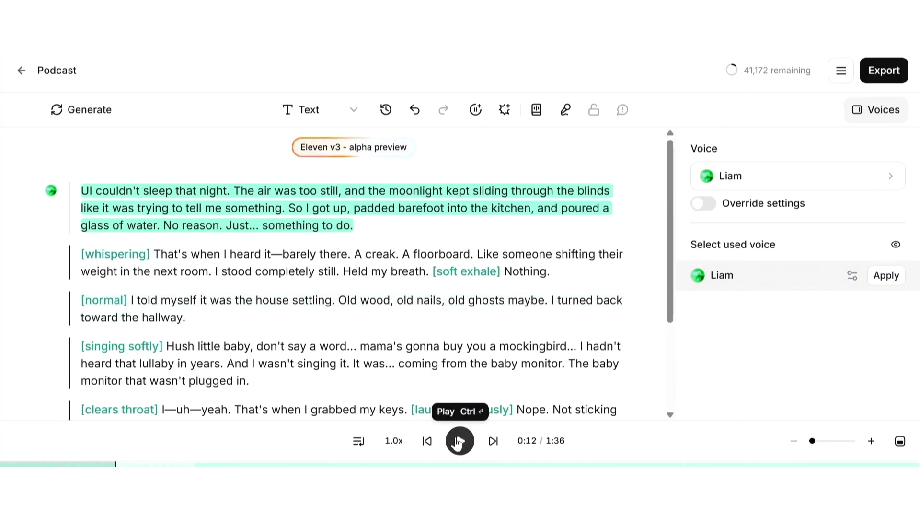
scroll(359, 288, "down", 4)
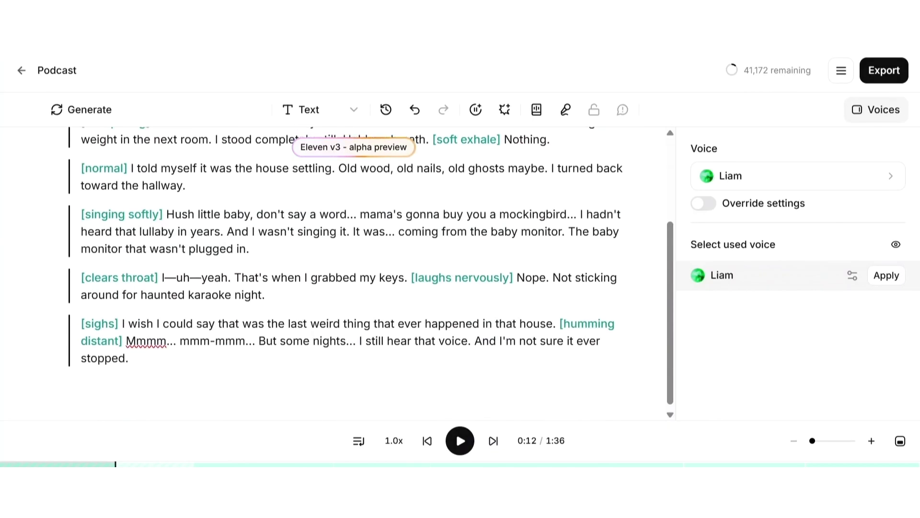
scroll(360, 274, "up", 3)
scroll(360, 273, "down", 3)
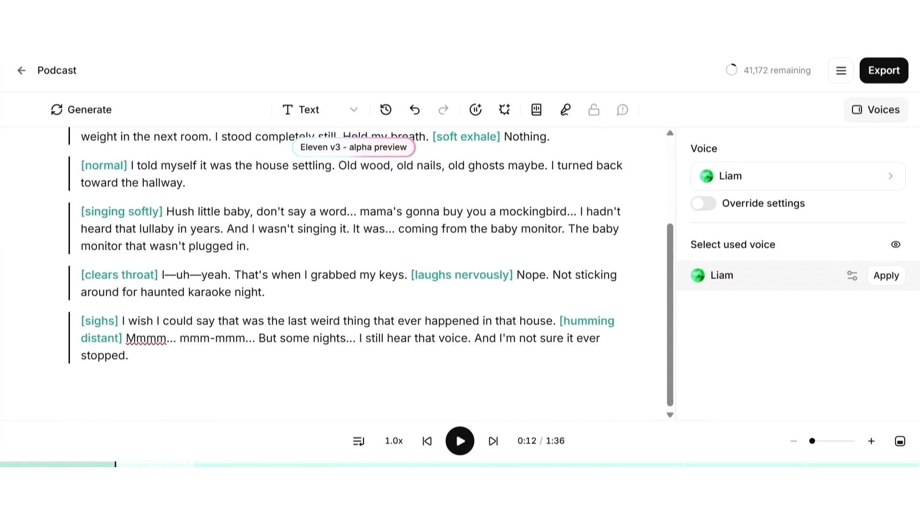
scroll(359, 273, "up", 4)
scroll(359, 273, "down", 2)
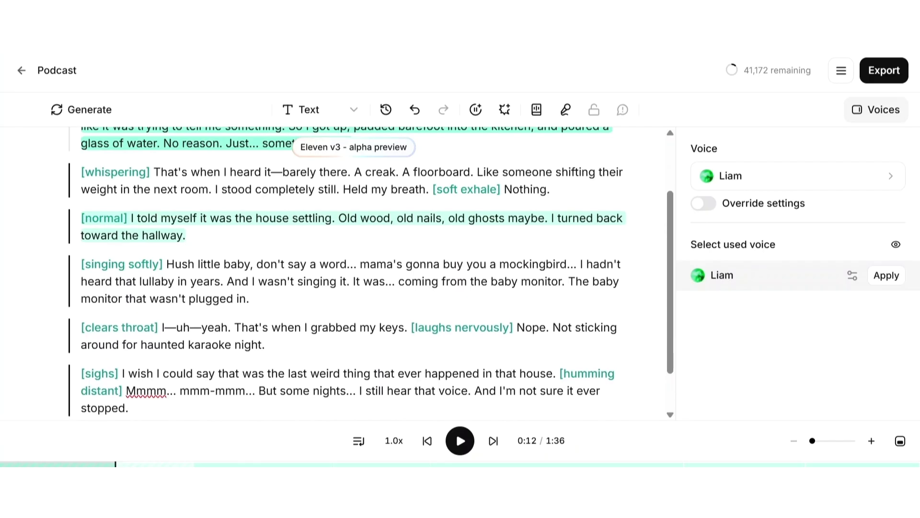
scroll(360, 273, "up", 1)
scroll(359, 273, "down", 2)
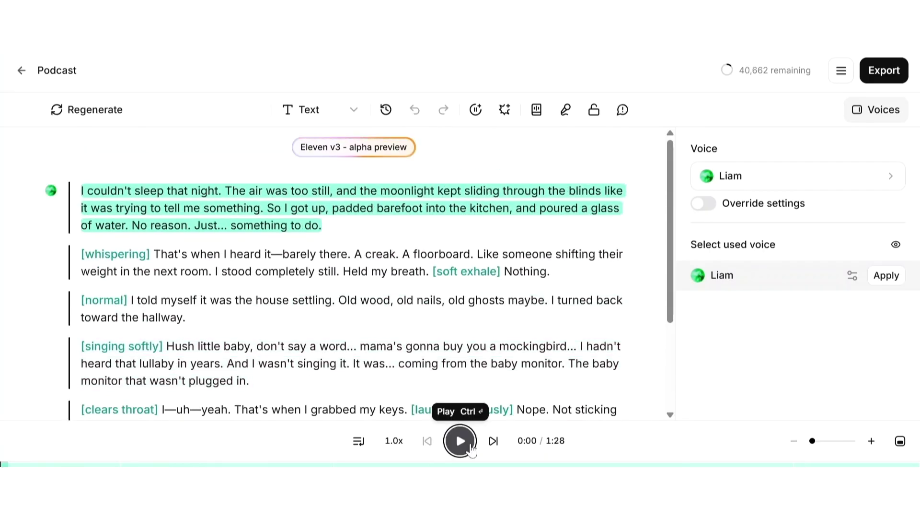
left_click(461, 440)
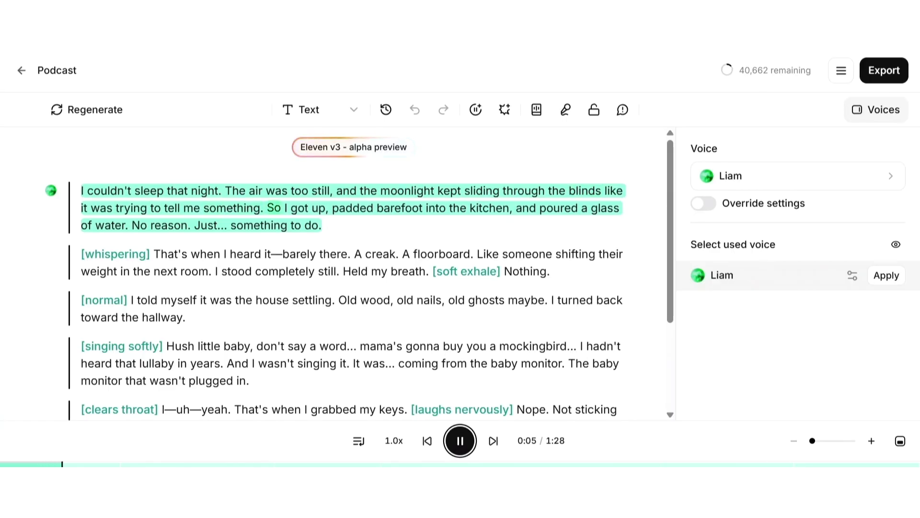
scroll(359, 278, "down", 1)
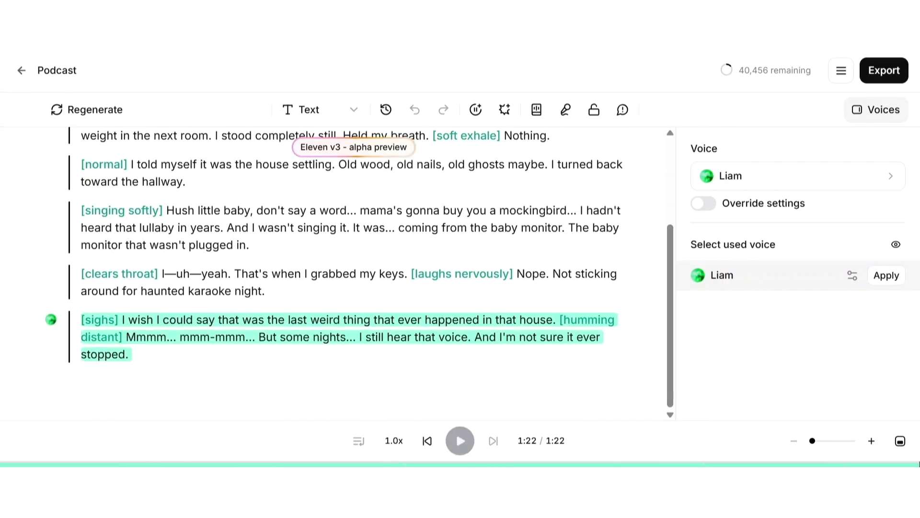
Delete 'mmm-mmm' and the stray dots from the last paragraph, leaving 'Mmmm... But some nights'.
left_click_drag(246, 337, 178, 337)
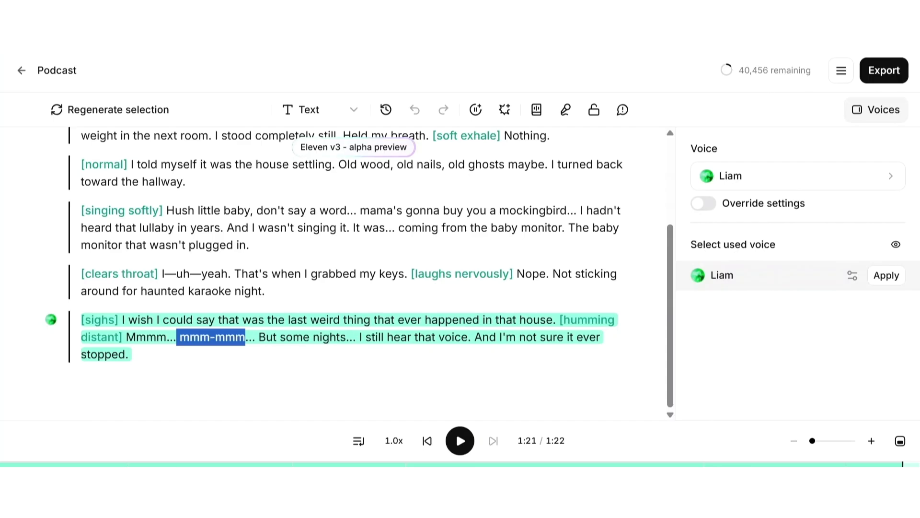
key("BackSpace")
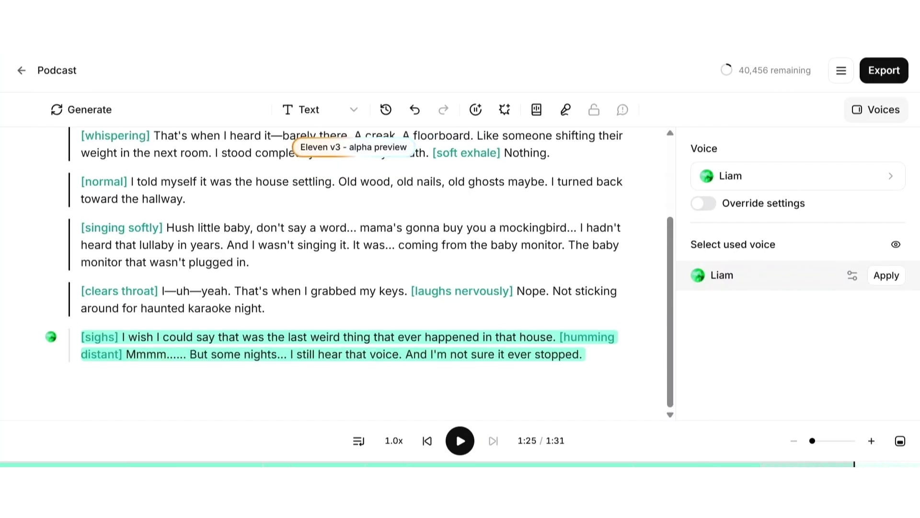
key("BackSpace")
key("BackSpace")
key("BackSpace")
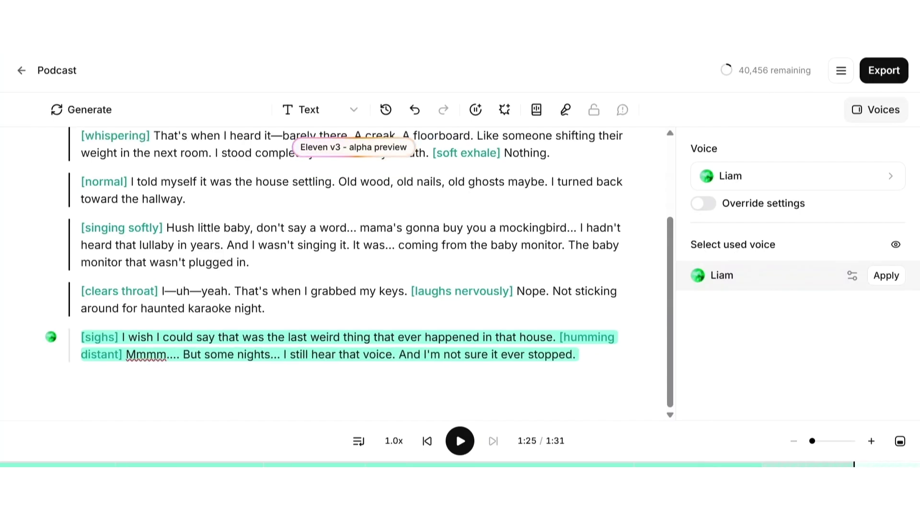
key("BackSpace")
left_click(517, 354)
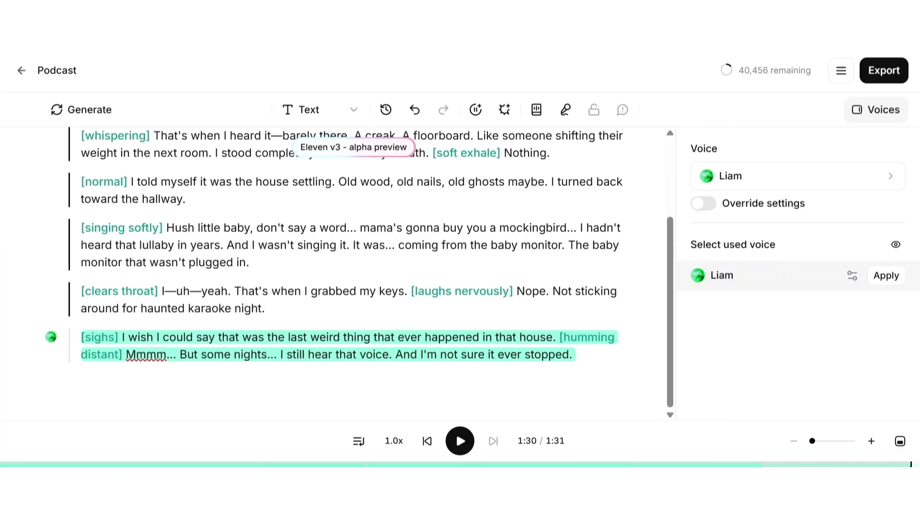
scroll(350, 273, "up", 3)
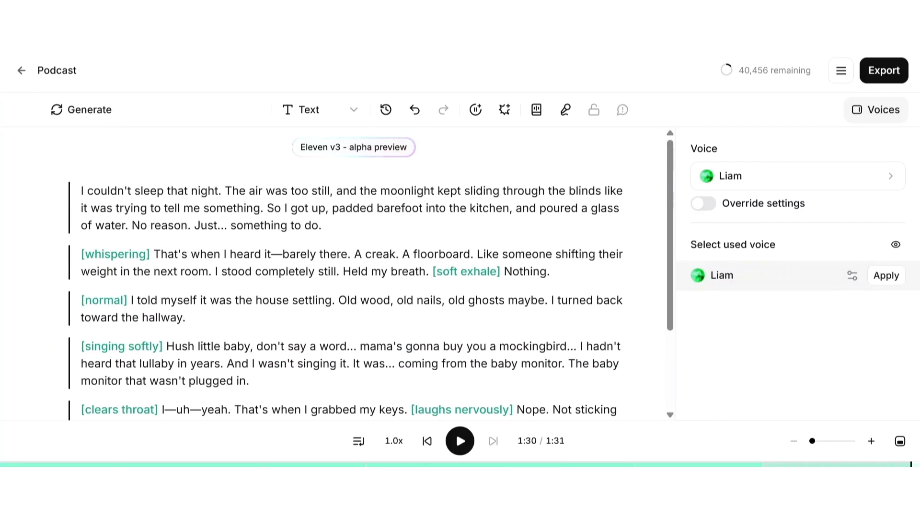
scroll(350, 273, "down", 3)
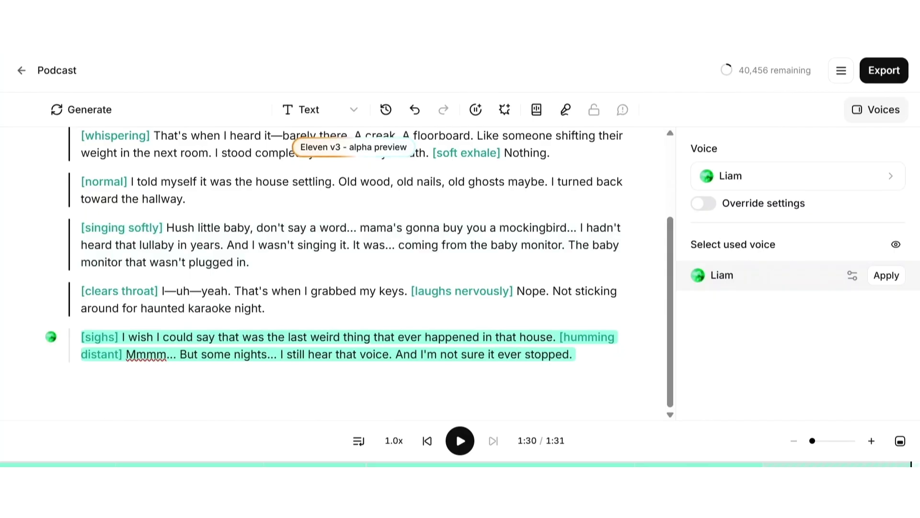
scroll(350, 273, "up", 3)
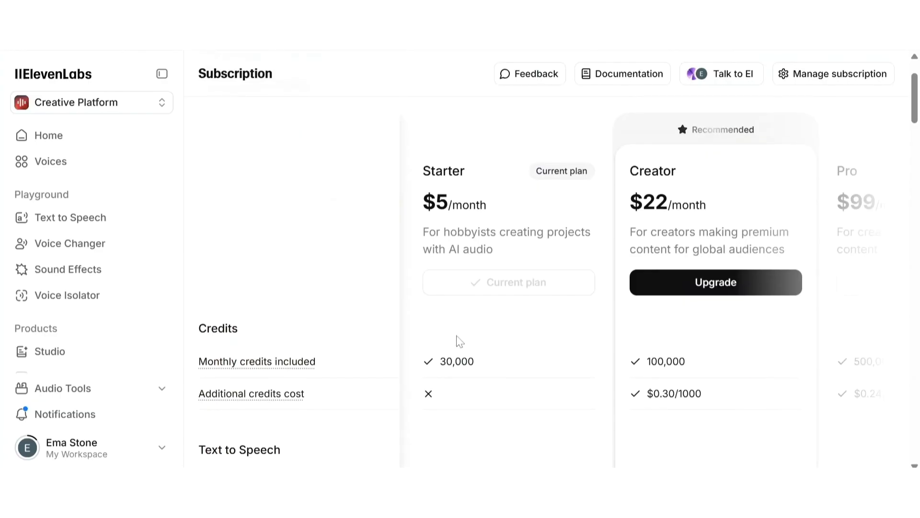
scroll(459, 341, "down", 1)
scroll(459, 341, "down", 2)
scroll(459, 341, "down", 3)
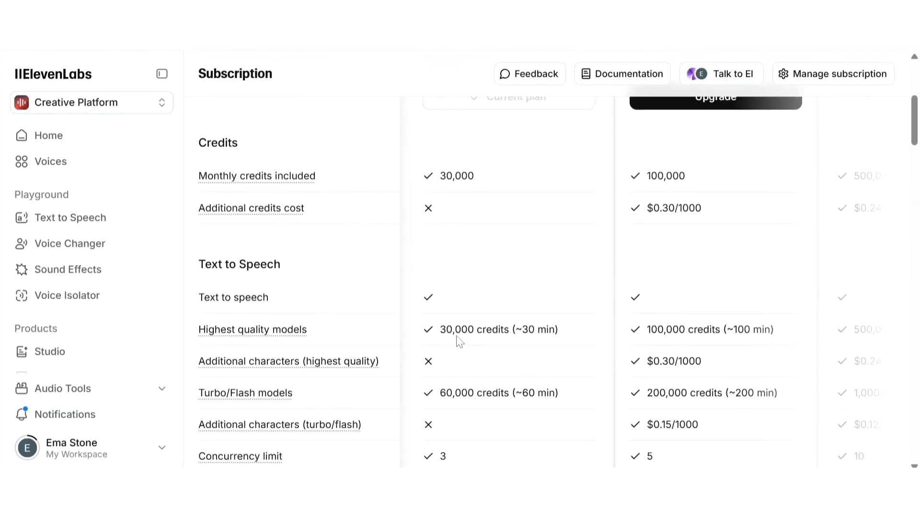
scroll(459, 341, "up", 3)
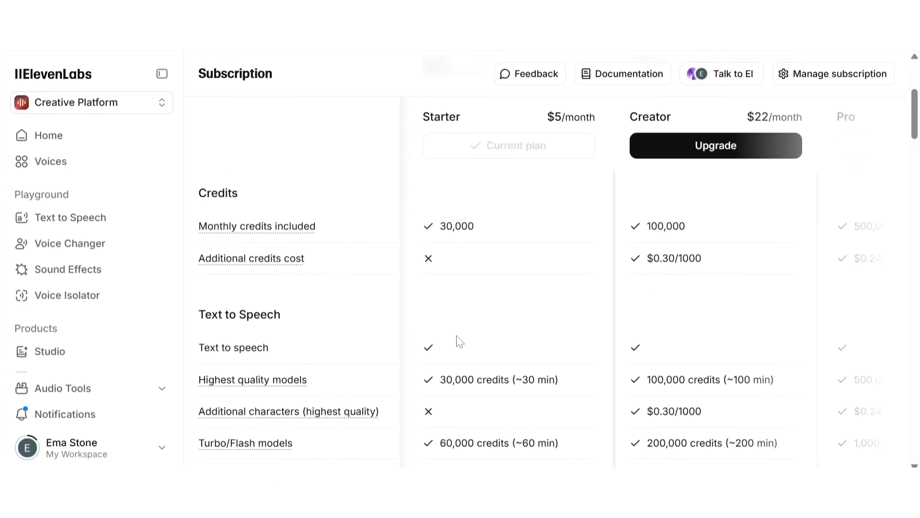
scroll(458, 341, "up", 2)
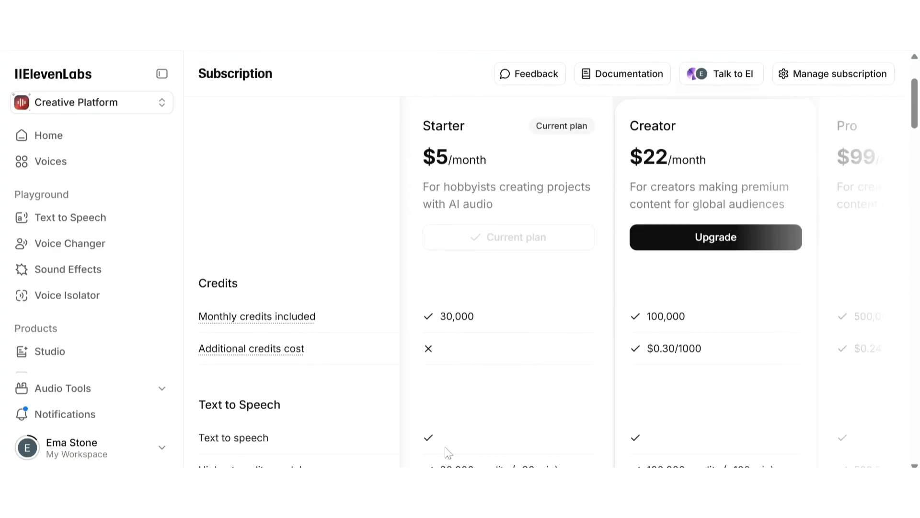
scroll(442, 403, "down", 3)
scroll(442, 402, "down", 10)
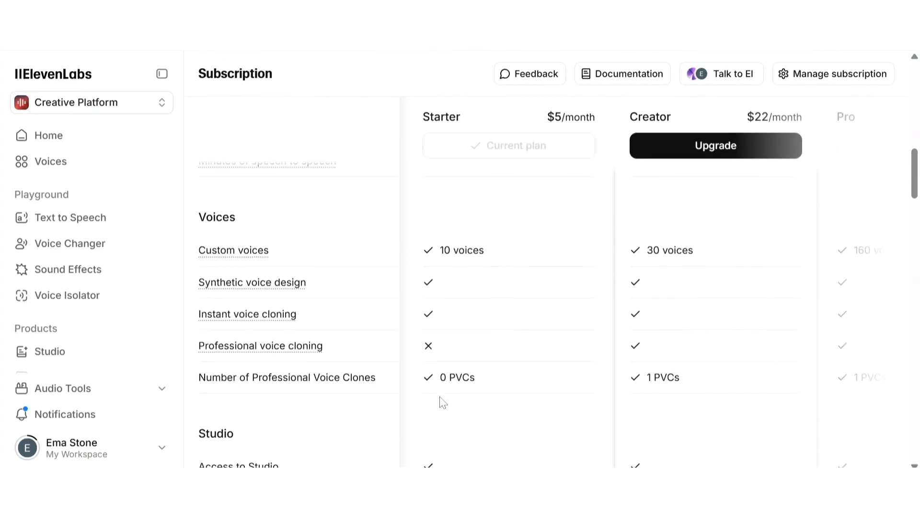
scroll(442, 402, "down", 2)
scroll(442, 402, "down", 2)
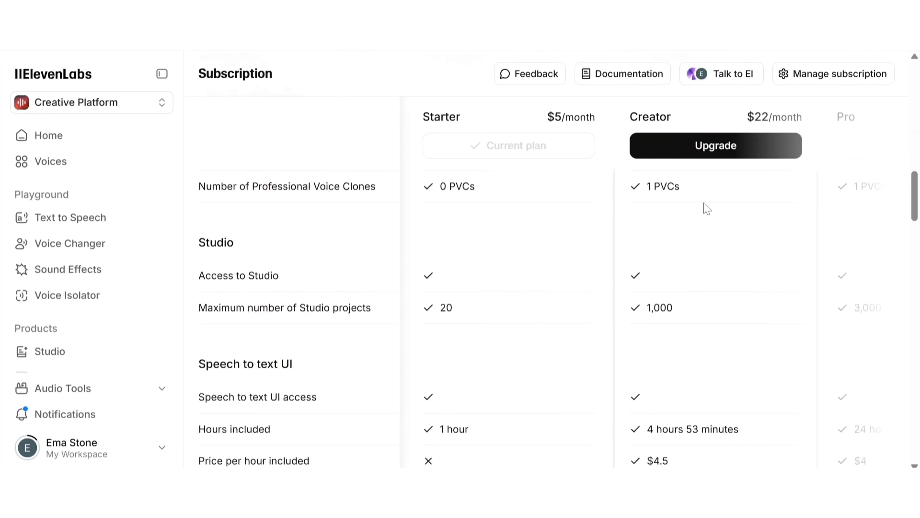
scroll(741, 265, "right", 5)
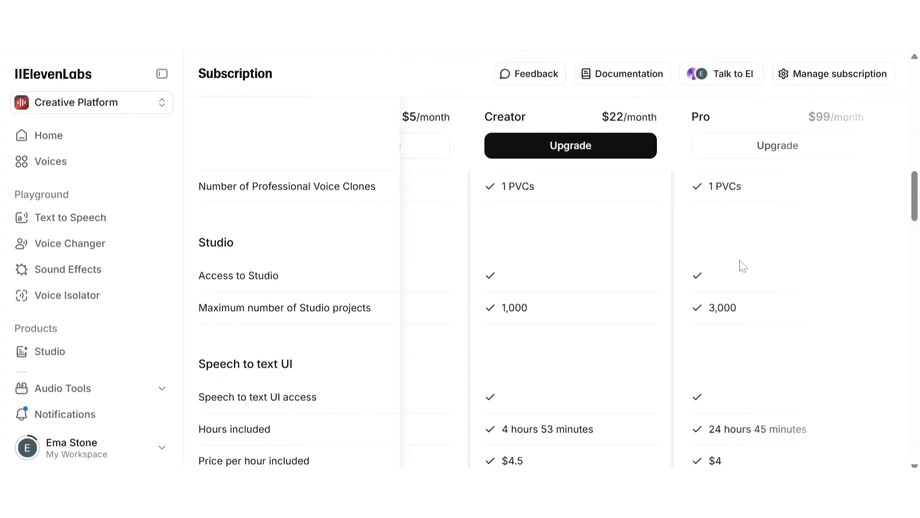
scroll(742, 265, "left", 2)
scroll(622, 189, "up", 3)
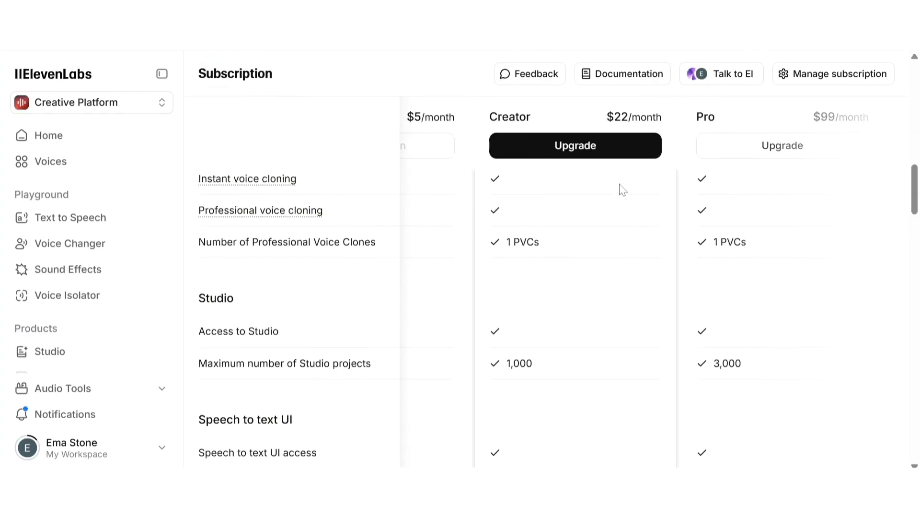
scroll(556, 232, "up", 3)
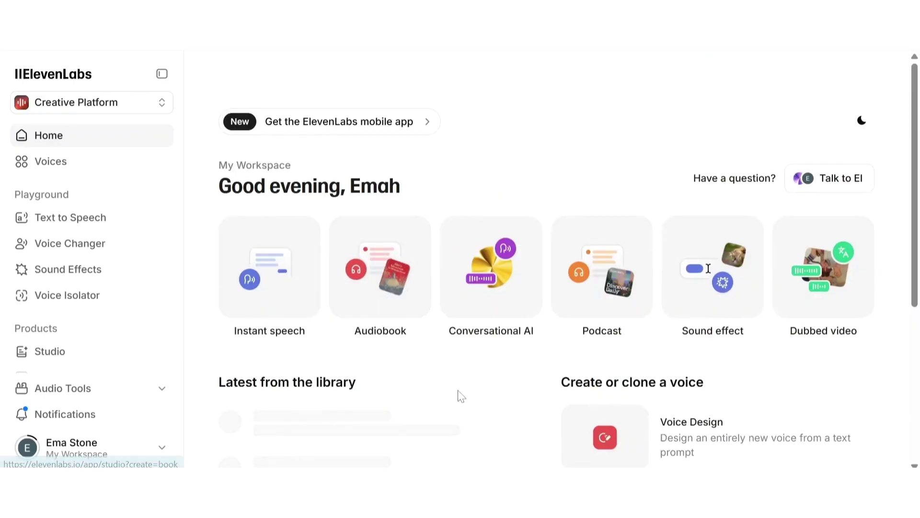
Scroll through the Home dashboard's latest library voices, such as Meesha, Pro Narrator and Donovan.
scroll(460, 395, "down", 2)
scroll(459, 395, "up", 2)
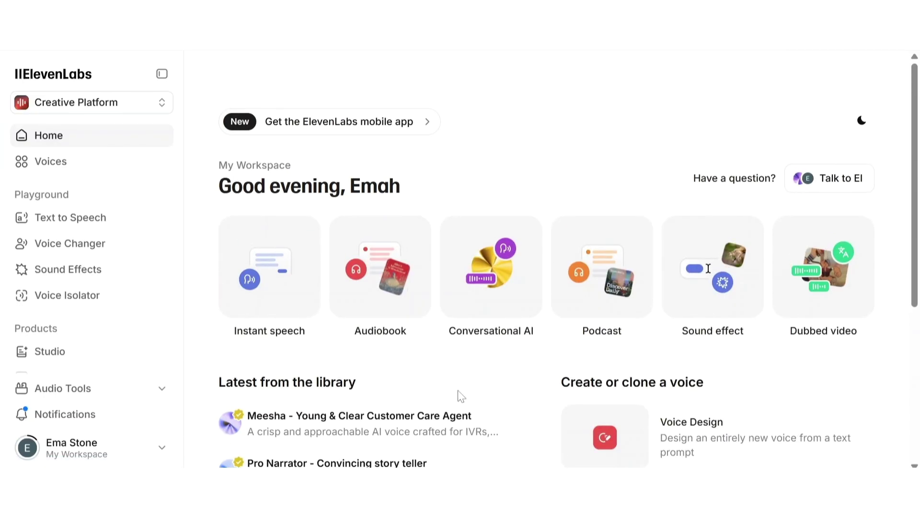
scroll(461, 395, "down", 3)
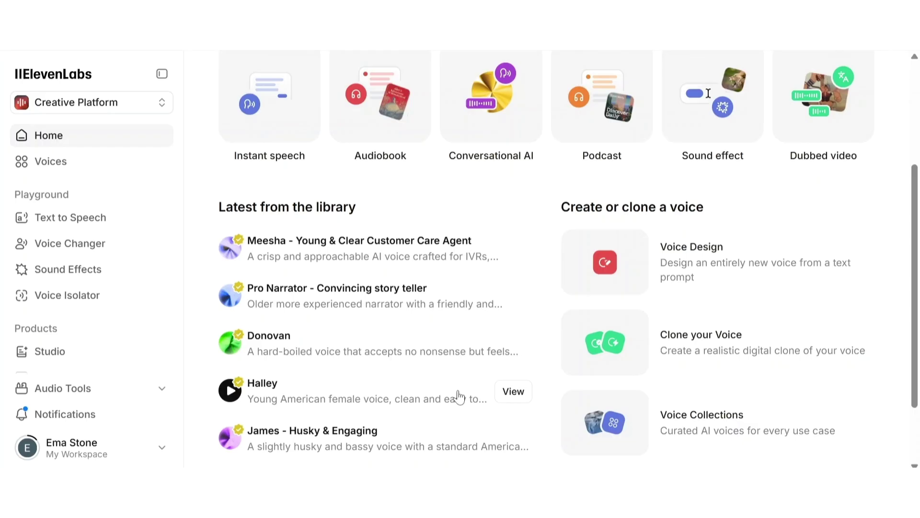
scroll(459, 395, "up", 3)
scroll(459, 395, "down", 4)
scroll(459, 395, "up", 4)
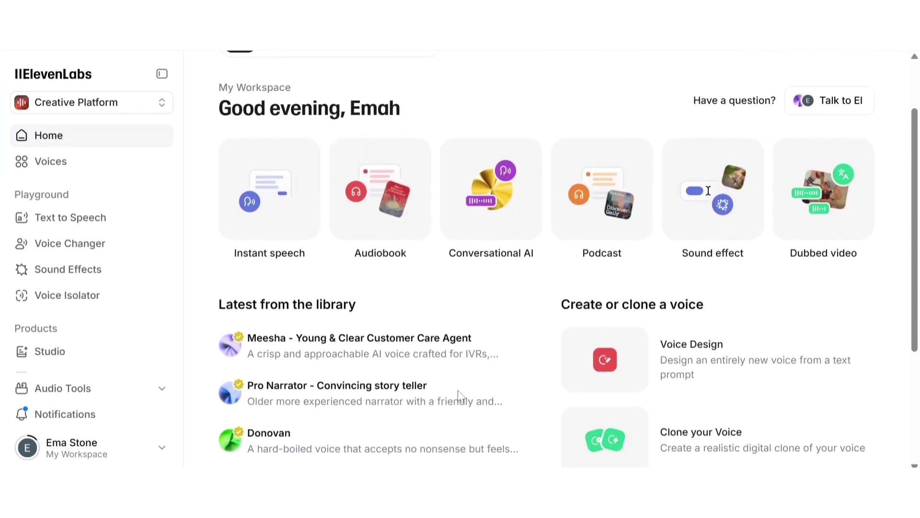
scroll(459, 395, "up", 2)
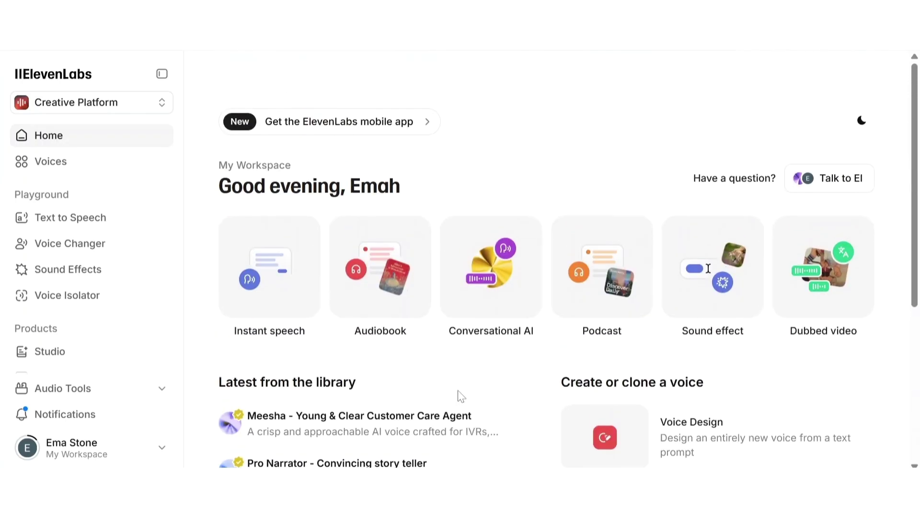